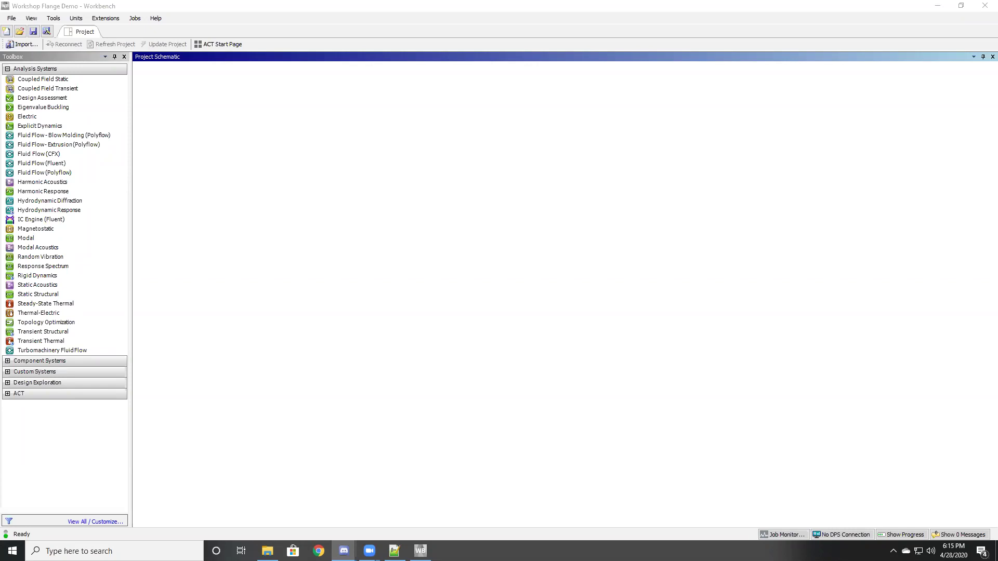
{"action": "left_click", "coordinate": [94, 551]}
{"action": "left_click", "coordinate": [642, 408]}
Step: Add a Static Structural analysis system to the project schematic and import Test Flange.stp as its geometry
{"action": "left_click", "coordinate": [69, 295]}
{"action": "left_click_drag", "start_coordinate": [28, 294], "coordinate": [208, 116]}
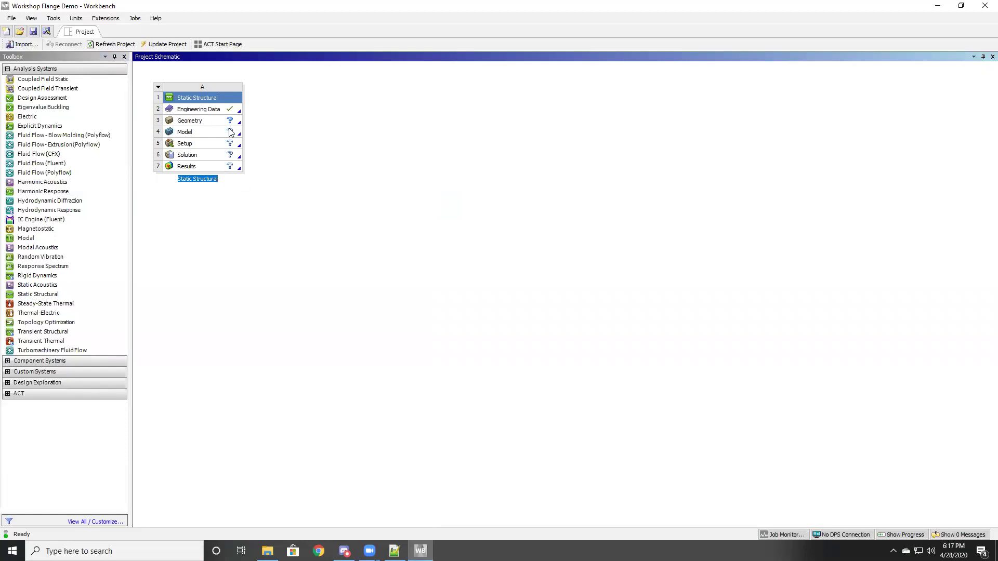
{"action": "left_click", "coordinate": [229, 124]}
{"action": "right_click", "coordinate": [225, 123]}
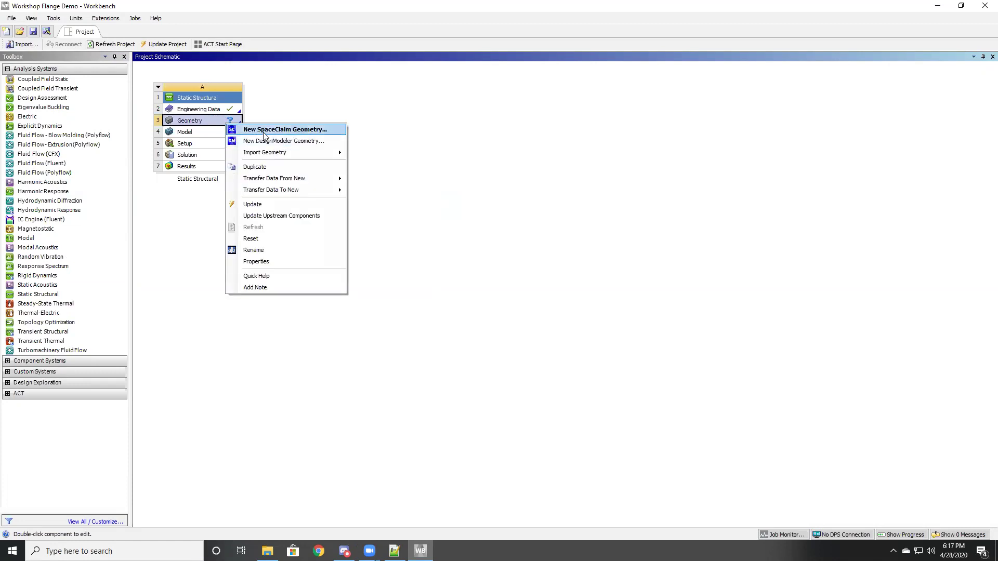
{"action": "mouse_move", "coordinate": [314, 154]}
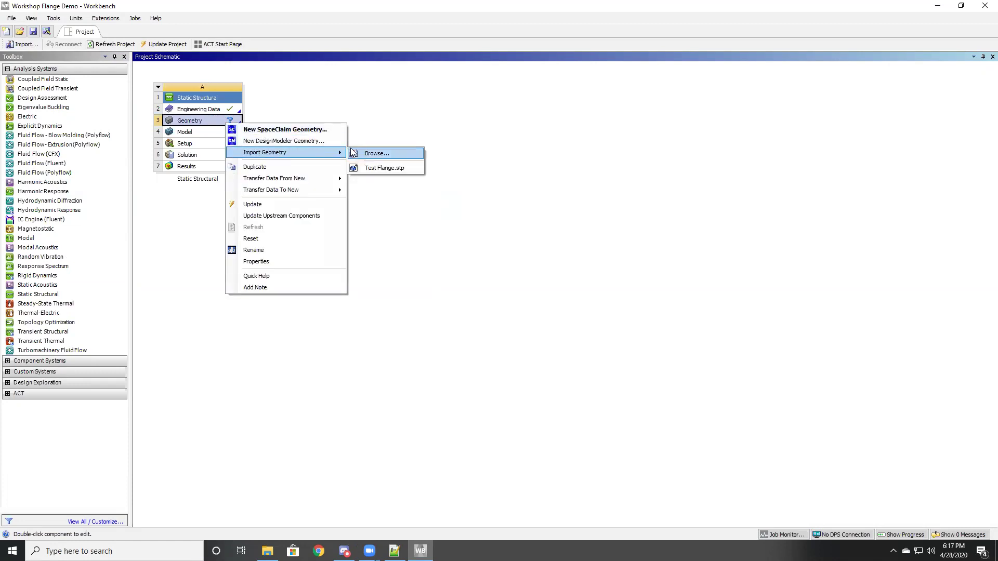
{"action": "left_click", "coordinate": [384, 168]}
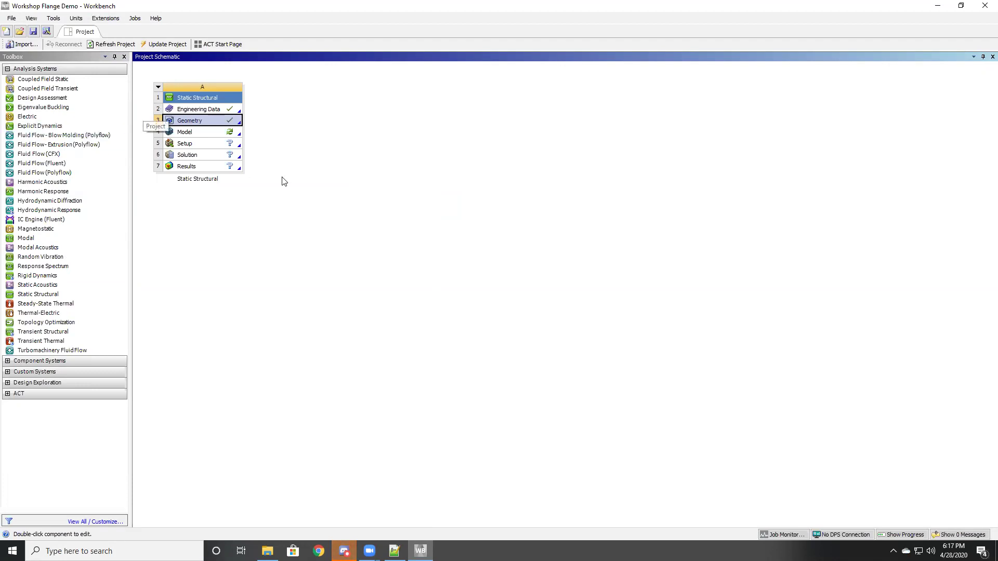
Step: Add Stainless Steel from the General Materials library to the static structural system's engineering data
{"action": "double_click", "coordinate": [189, 110]}
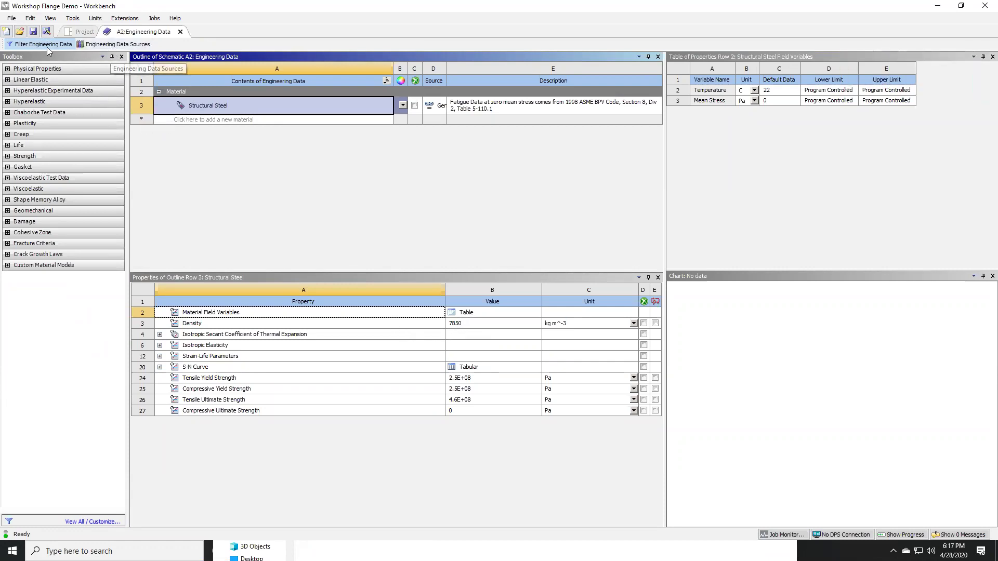
{"action": "left_click", "coordinate": [111, 45]}
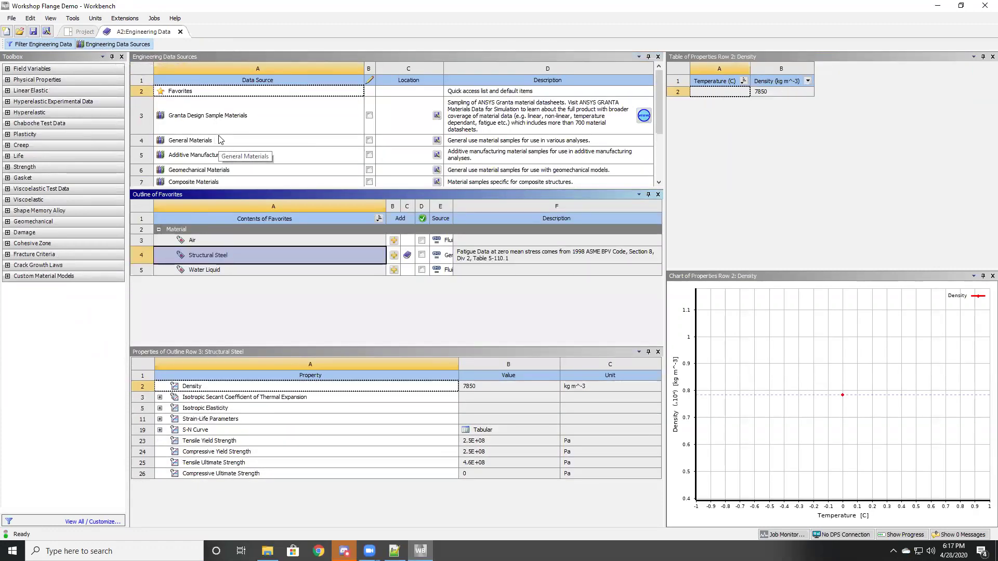
{"action": "scroll", "coordinate": [217, 145], "scroll_direction": "down", "scroll_amount": 1}
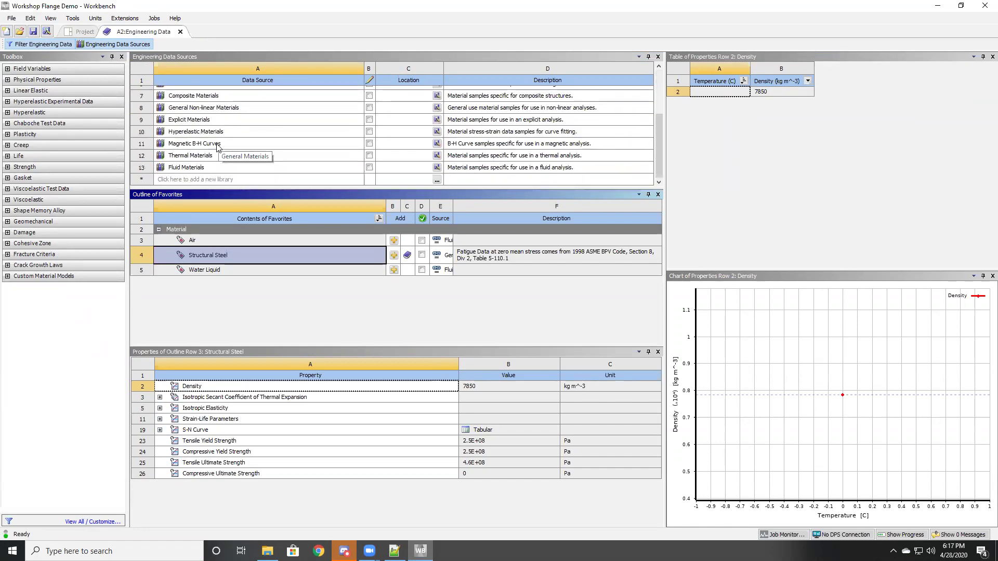
{"action": "scroll", "coordinate": [219, 148], "scroll_direction": "down", "scroll_amount": 1}
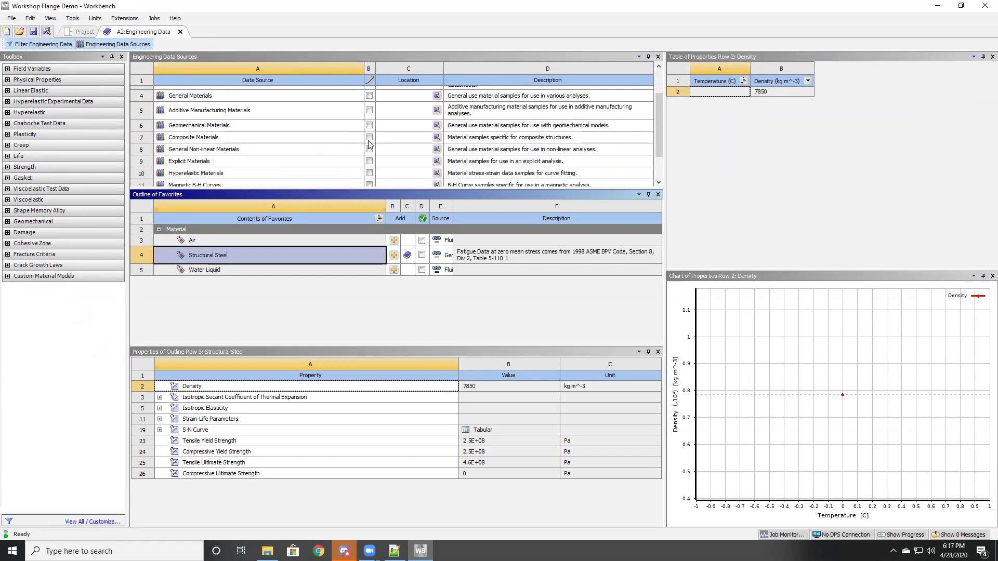
{"action": "scroll", "coordinate": [372, 161], "scroll_direction": "up", "scroll_amount": 2}
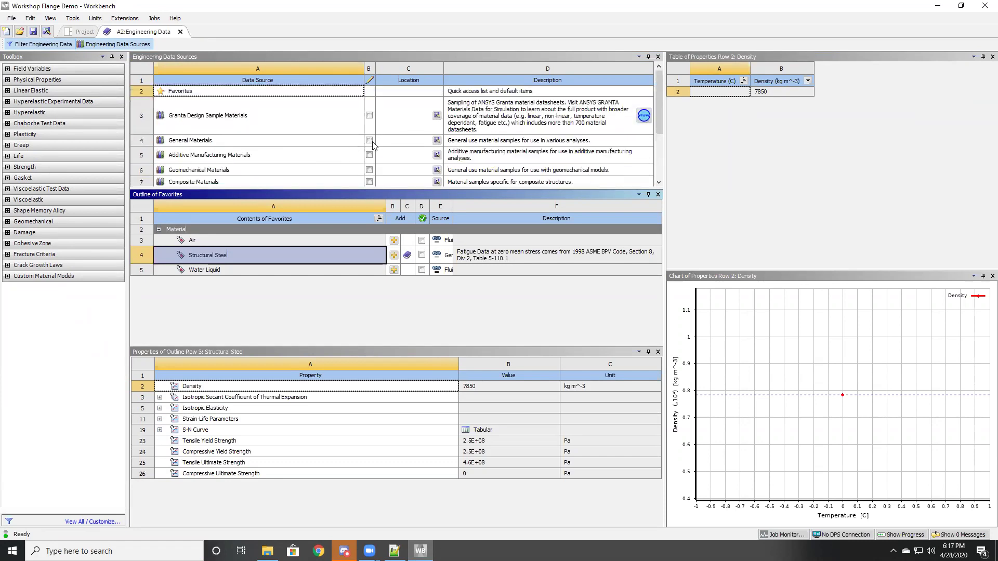
{"action": "left_click", "coordinate": [206, 142]}
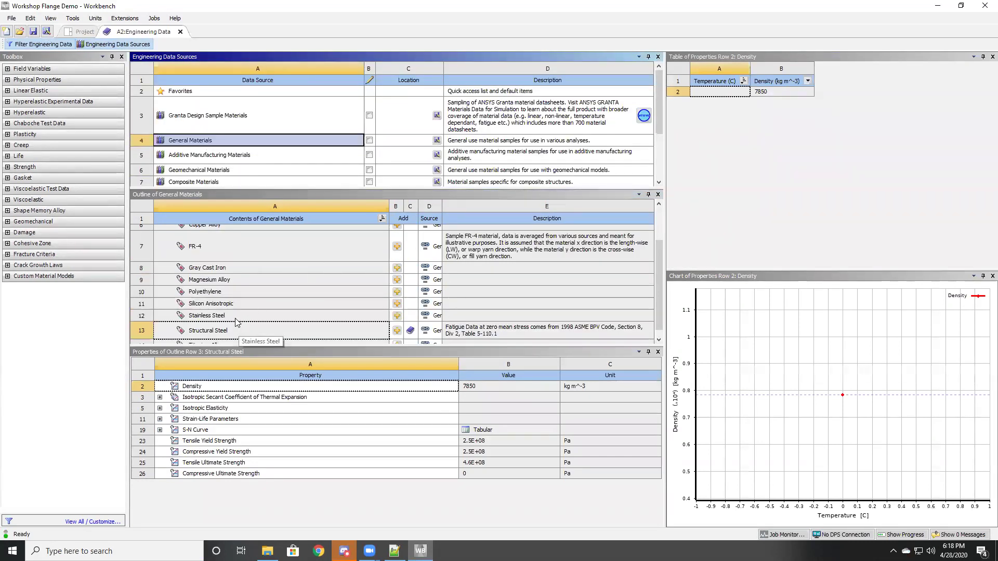
{"action": "left_click", "coordinate": [397, 316]}
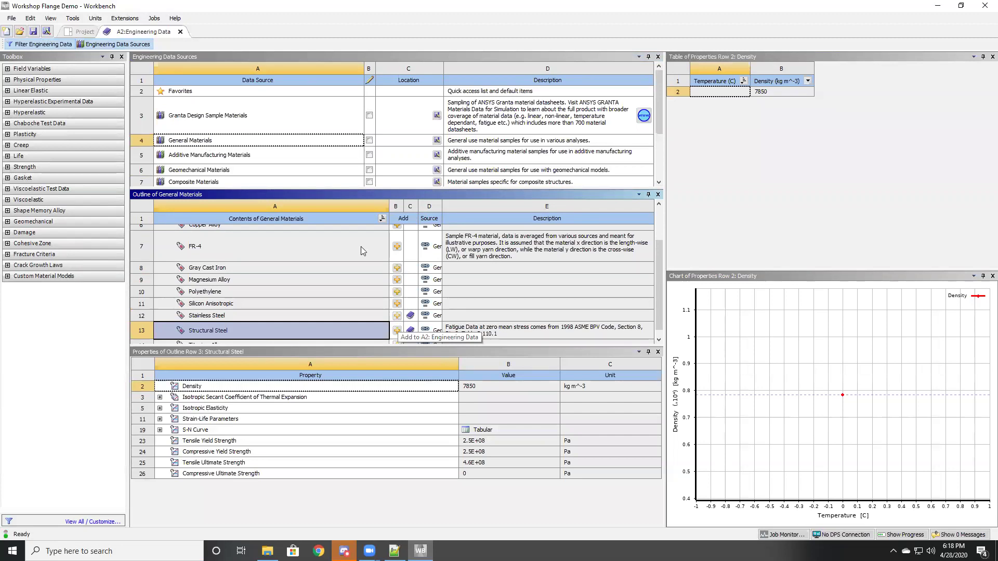
Step: Return from the engineering data to the project schematic and open the static structural system's model in Mechanical
{"action": "left_click", "coordinate": [94, 46]}
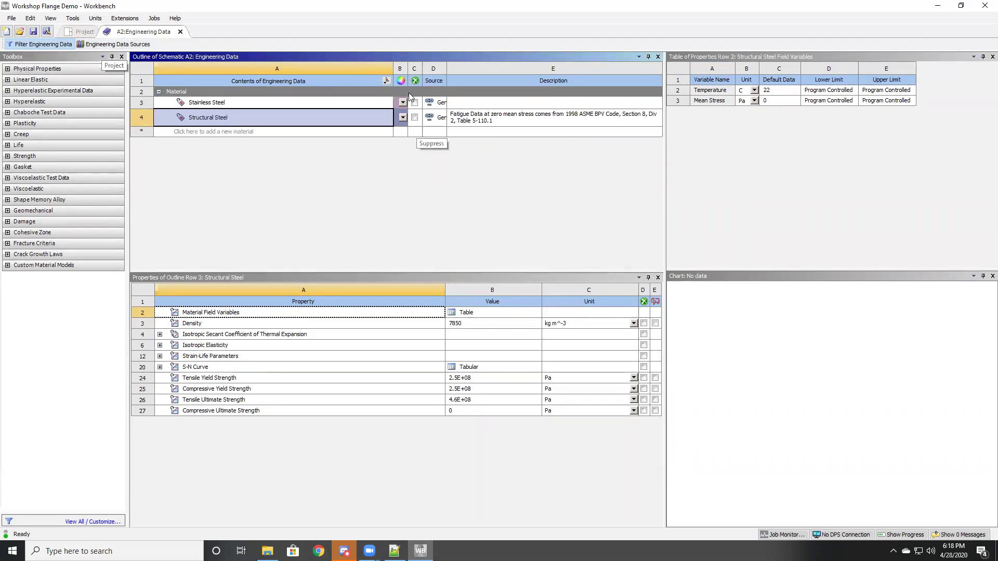
{"action": "left_click", "coordinate": [78, 31]}
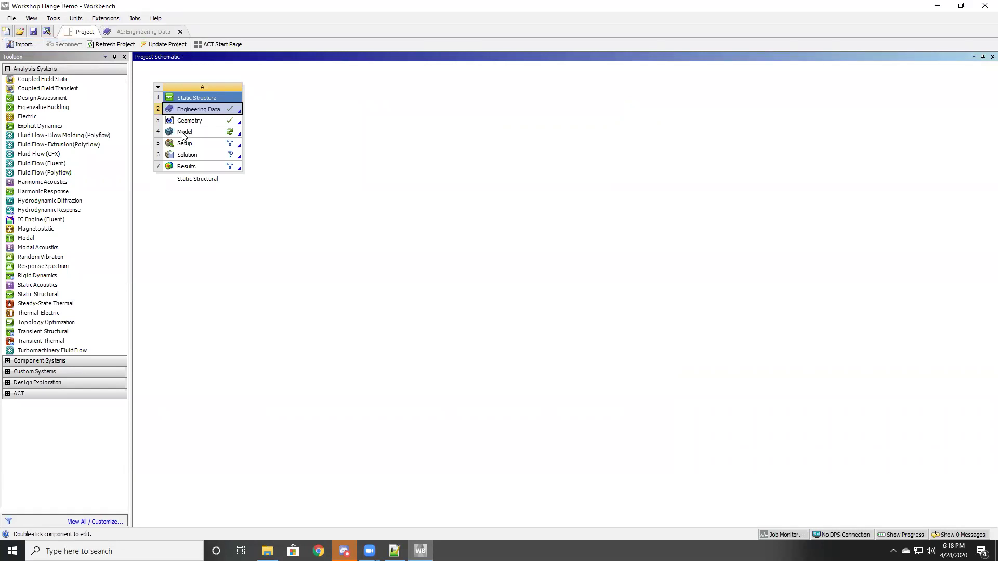
{"action": "double_click", "coordinate": [183, 134]}
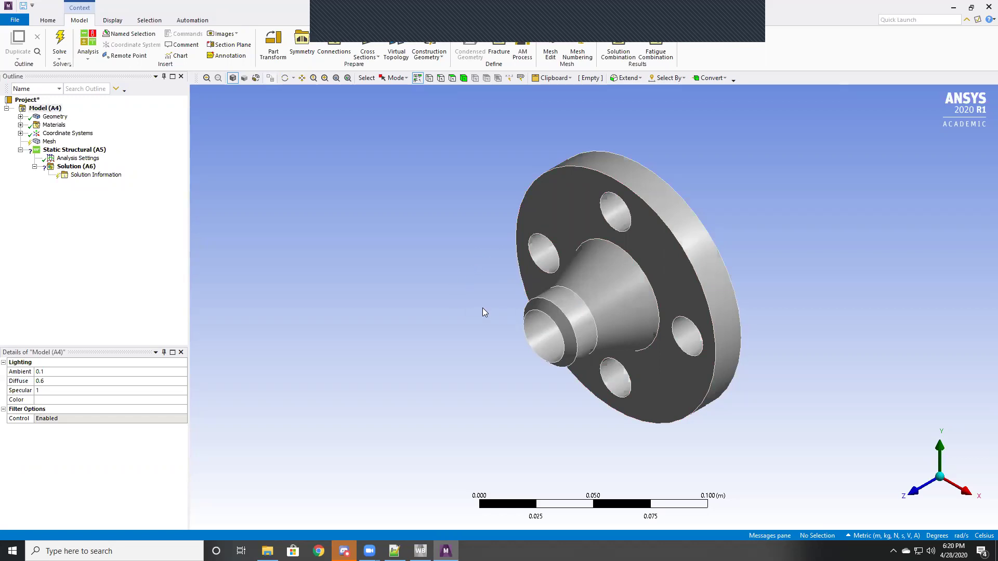
Step: Examine the flange from its neck side, including the bolt holes and the tapered hub
{"action": "middle_click_drag", "start_coordinate": [470, 309], "coordinate": [566, 374]}
{"action": "middle_click_drag", "start_coordinate": [694, 327], "coordinate": [672, 267], "text": "ctrl"}
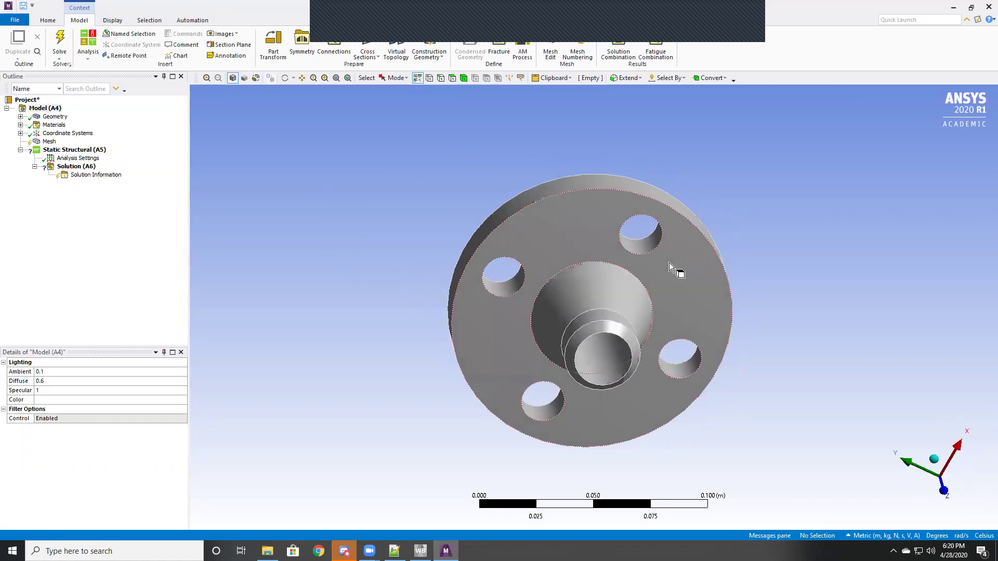
{"action": "left_click_drag", "start_coordinate": [775, 173], "coordinate": [604, 322]}
{"action": "left_click", "coordinate": [769, 230]}
{"action": "right_click_drag", "start_coordinate": [781, 199], "coordinate": [421, 443]}
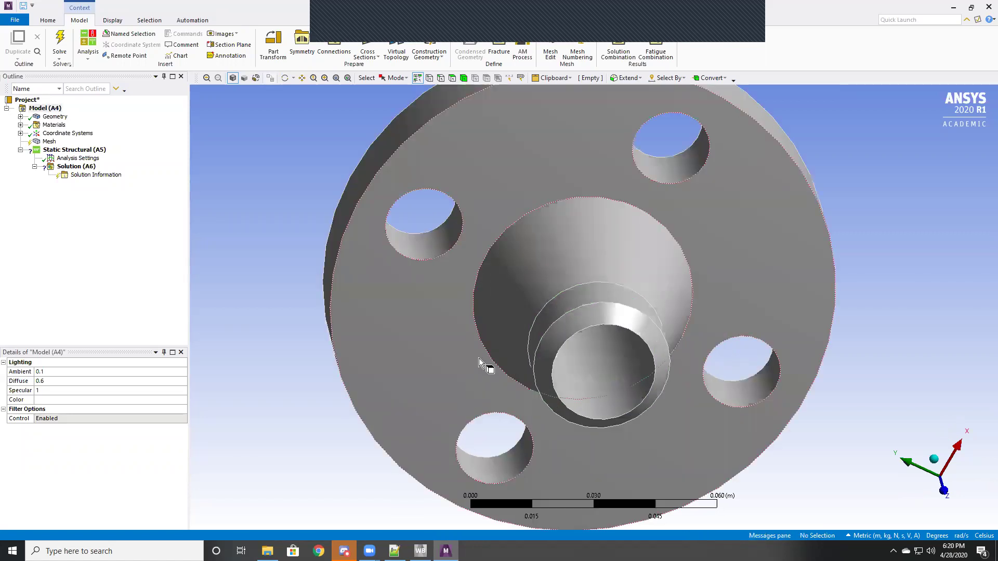
{"action": "scroll", "coordinate": [478, 360], "scroll_direction": "down", "scroll_amount": 2}
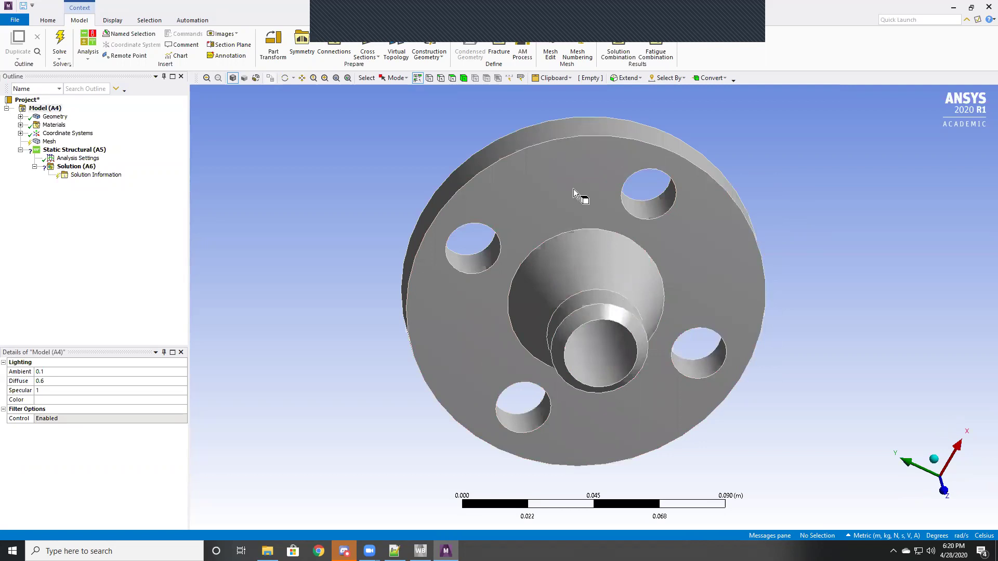
Step: Try selecting the neck-side flange face, and the entire flange body with the body selection filter
{"action": "left_click", "coordinate": [556, 197]}
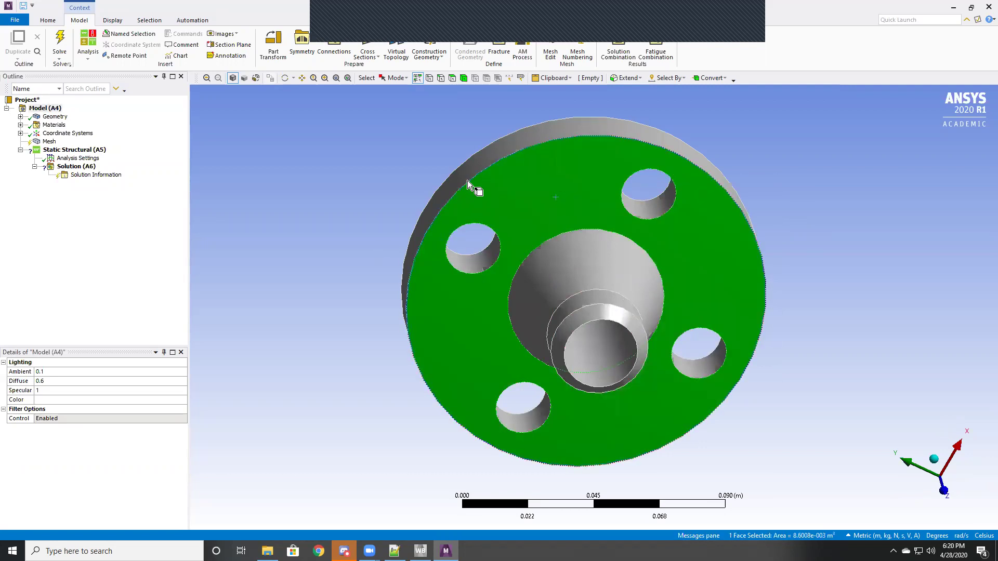
{"action": "left_click", "coordinate": [536, 232]}
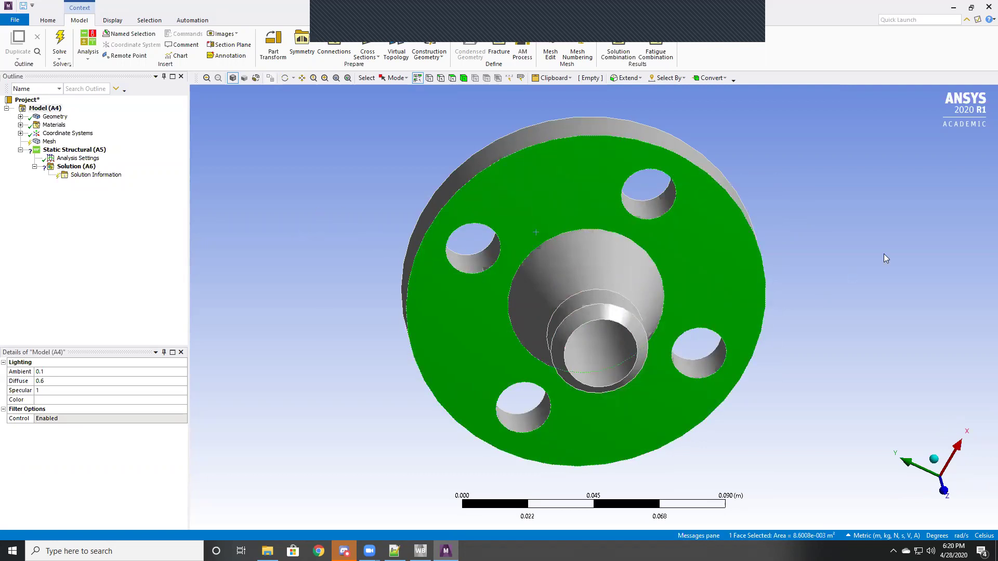
{"action": "left_click", "coordinate": [884, 255]}
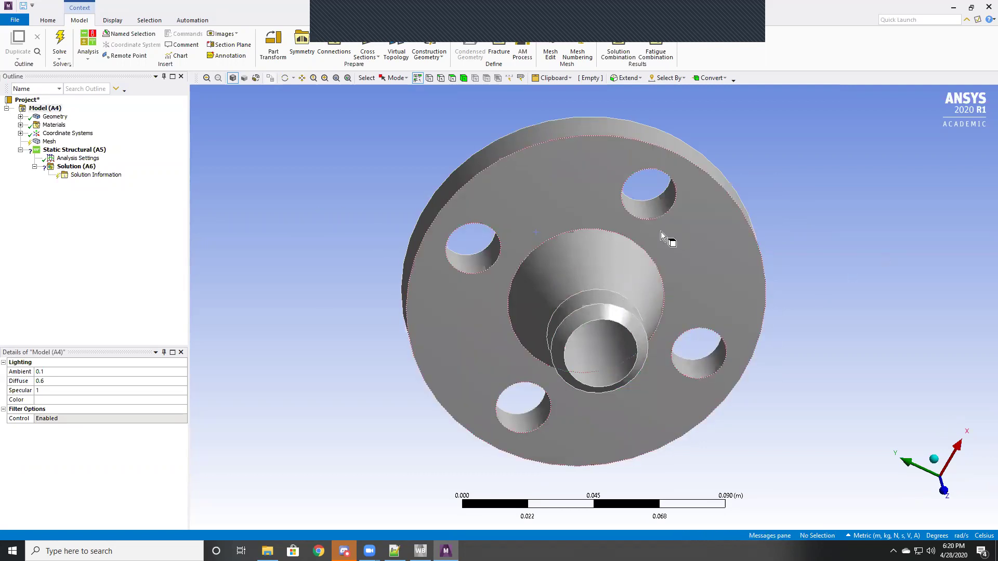
{"action": "left_click", "coordinate": [463, 78]}
{"action": "left_click", "coordinate": [582, 158]}
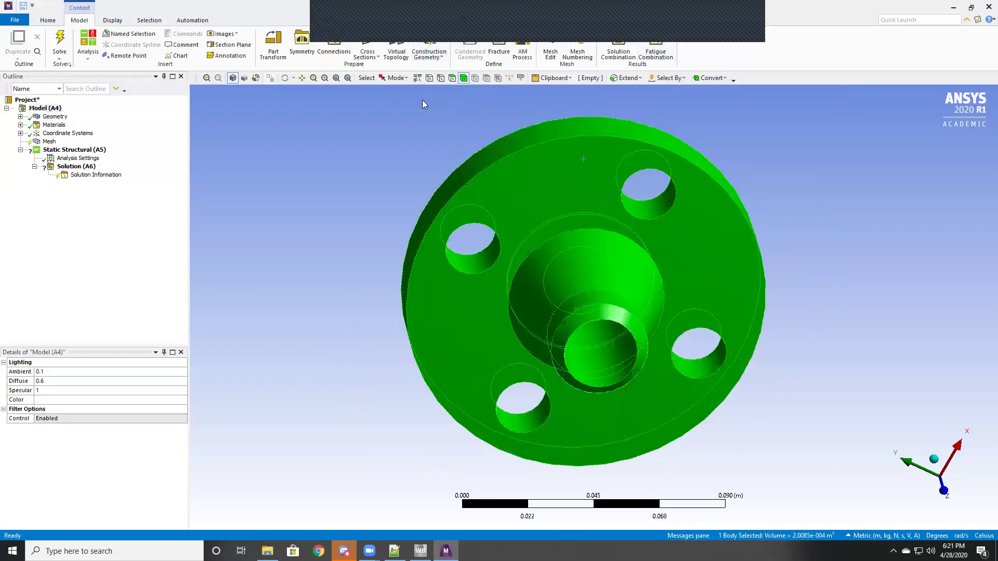
Step: Switch the selection filter to faces, try selecting several outer faces of the flange together, and clear the selection
{"action": "left_click", "coordinate": [452, 78]}
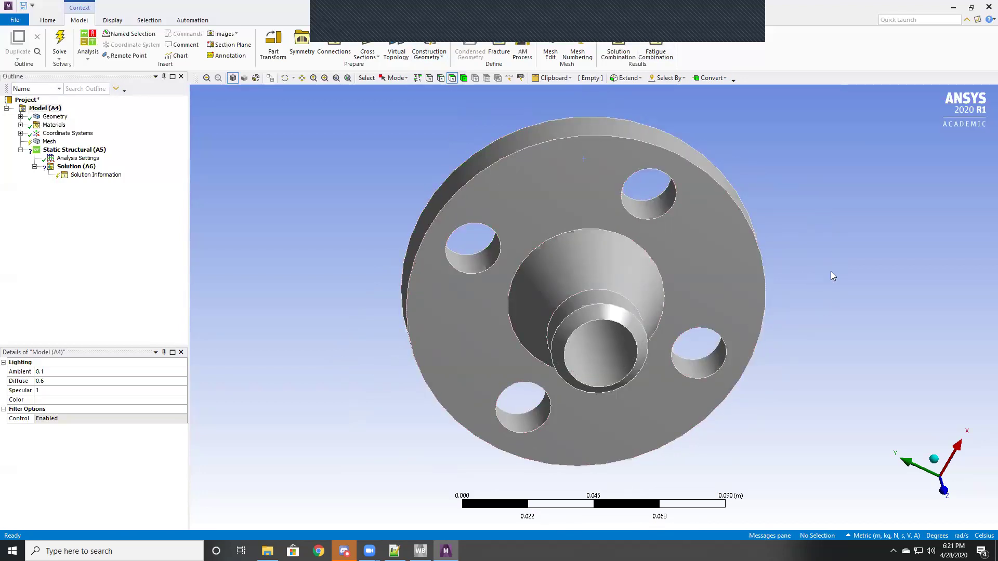
{"action": "left_click", "coordinate": [563, 194]}
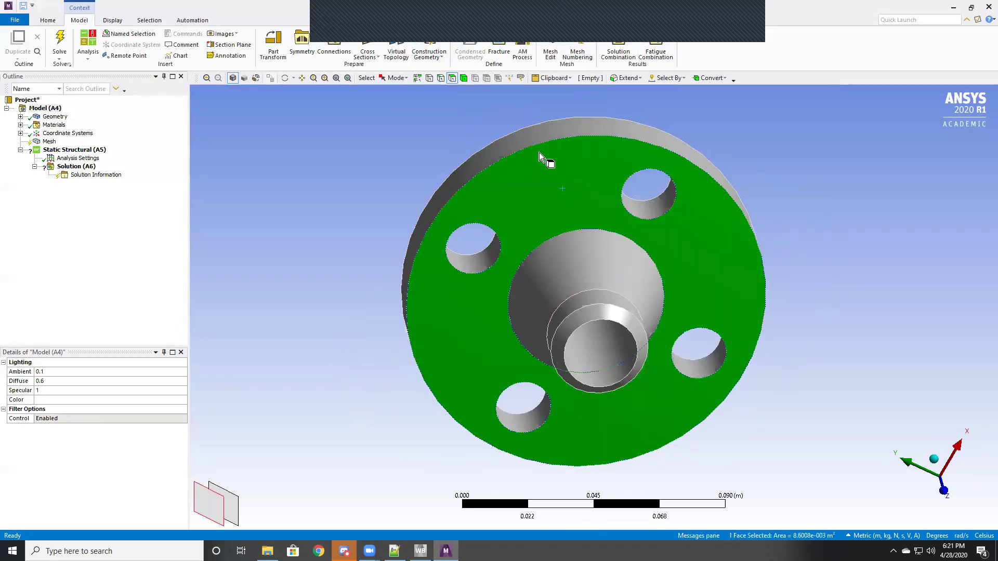
{"action": "left_click", "coordinate": [534, 139], "text": "ctrl"}
{"action": "left_click_drag", "start_coordinate": [644, 209], "coordinate": [609, 314]}
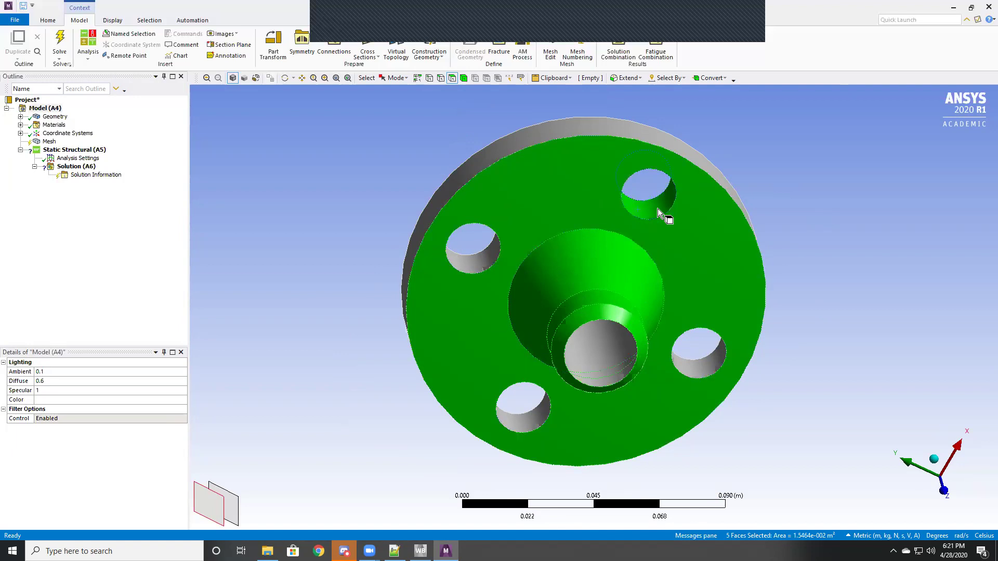
{"action": "left_click", "coordinate": [787, 204]}
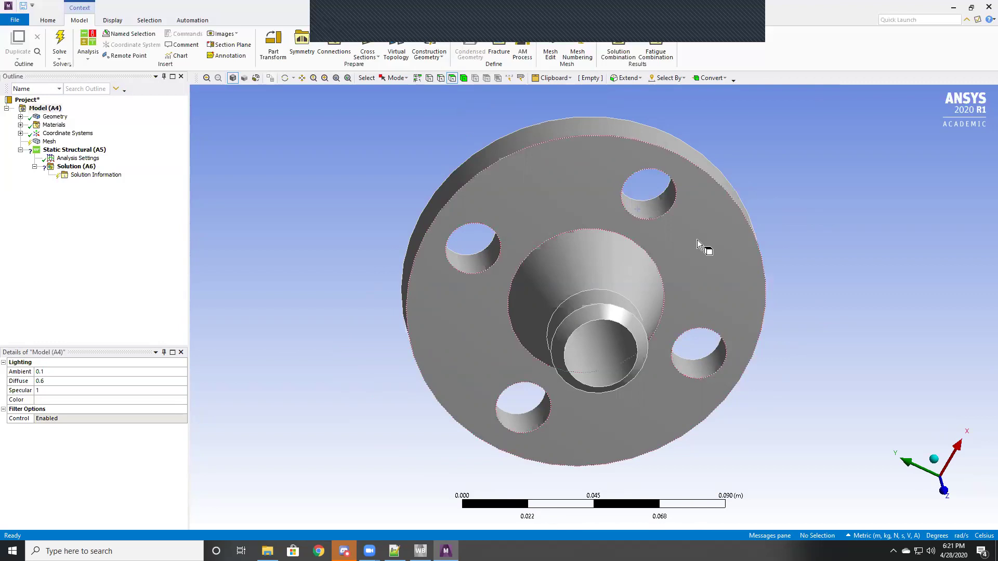
Step: Select the neck-side flange face, the conical hub, the neck cylinder, the outer rim and all four bolt hole faces together
{"action": "left_click", "coordinate": [696, 255]}
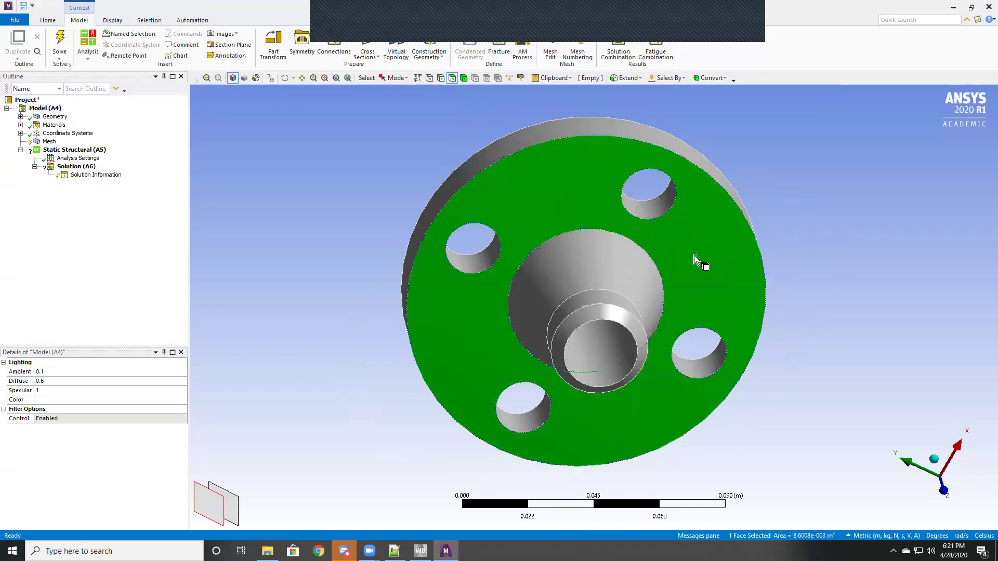
{"action": "left_click", "coordinate": [626, 281], "text": "ctrl"}
{"action": "left_click", "coordinate": [612, 295], "text": "ctrl"}
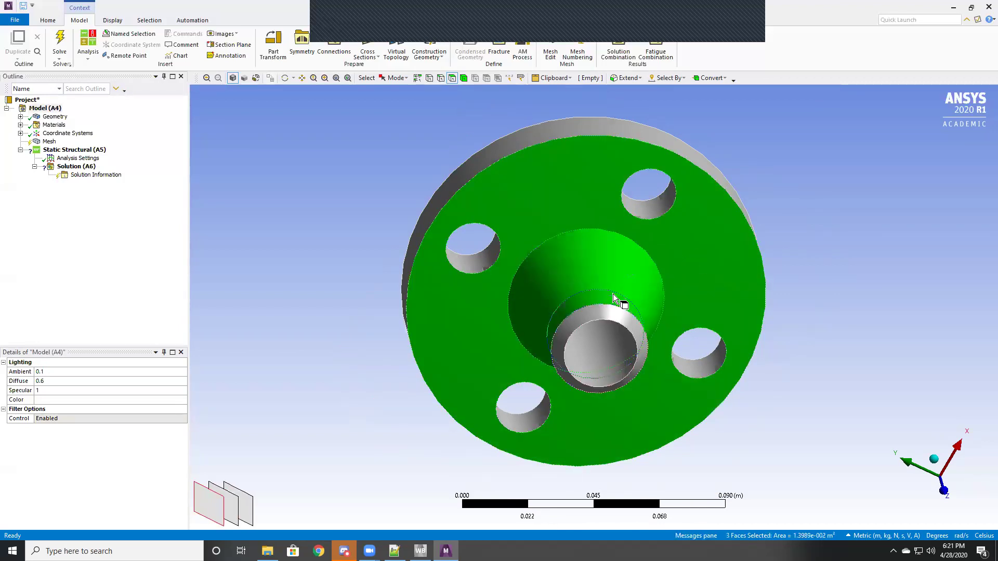
{"action": "left_click", "coordinate": [520, 145], "text": "ctrl"}
{"action": "left_click", "coordinate": [473, 265], "text": "ctrl"}
{"action": "left_click", "coordinate": [538, 407], "text": "ctrl"}
{"action": "left_click", "coordinate": [700, 373], "text": "ctrl"}
{"action": "left_click", "coordinate": [644, 213], "text": "ctrl"}
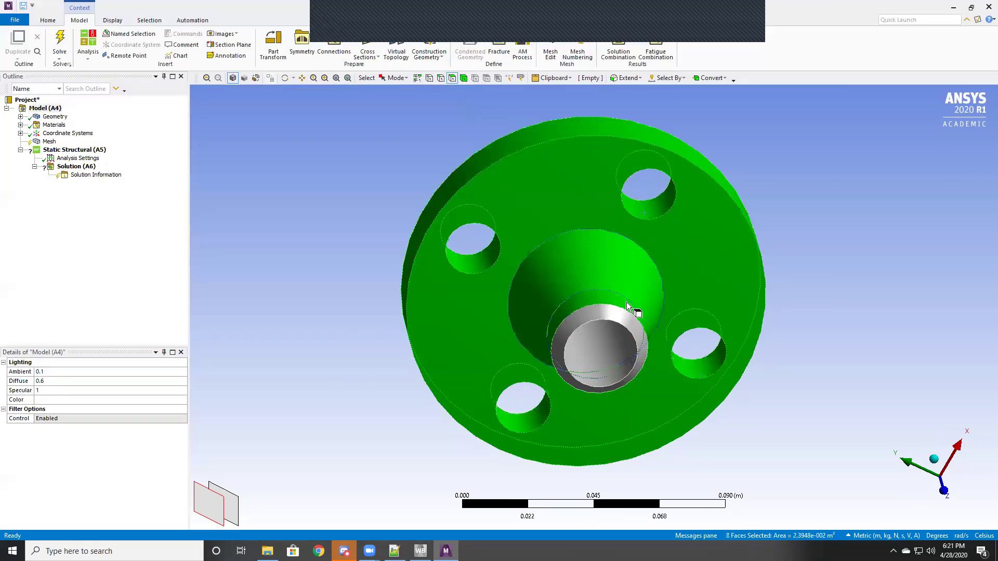
Step: Create a named selection called Outside from the selected outer flange faces
{"action": "right_click", "coordinate": [584, 228]}
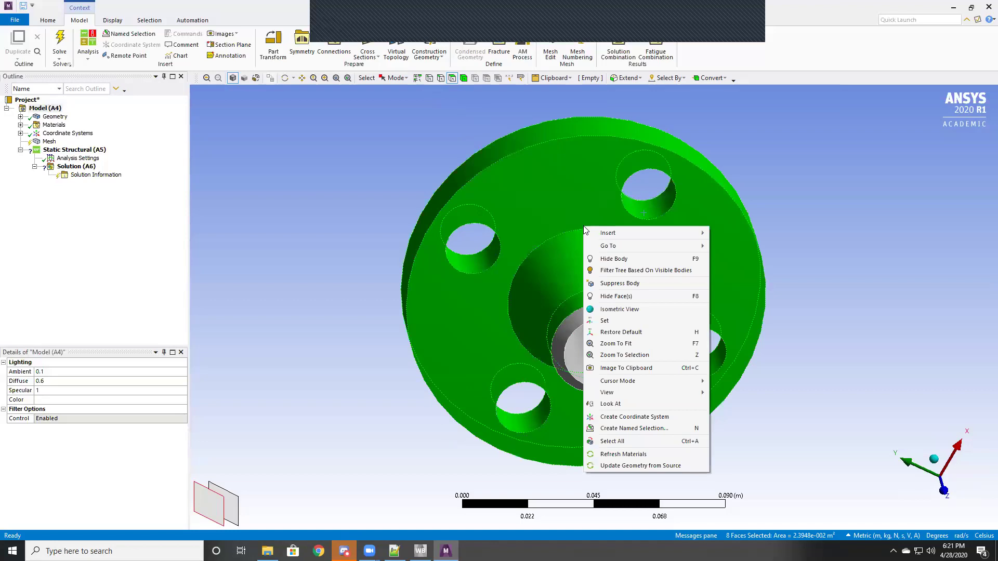
{"action": "left_click", "coordinate": [672, 433]}
{"action": "type", "text": "Outis"}
{"action": "key", "text": "BackSpace"}
{"action": "type", "text": "side"}
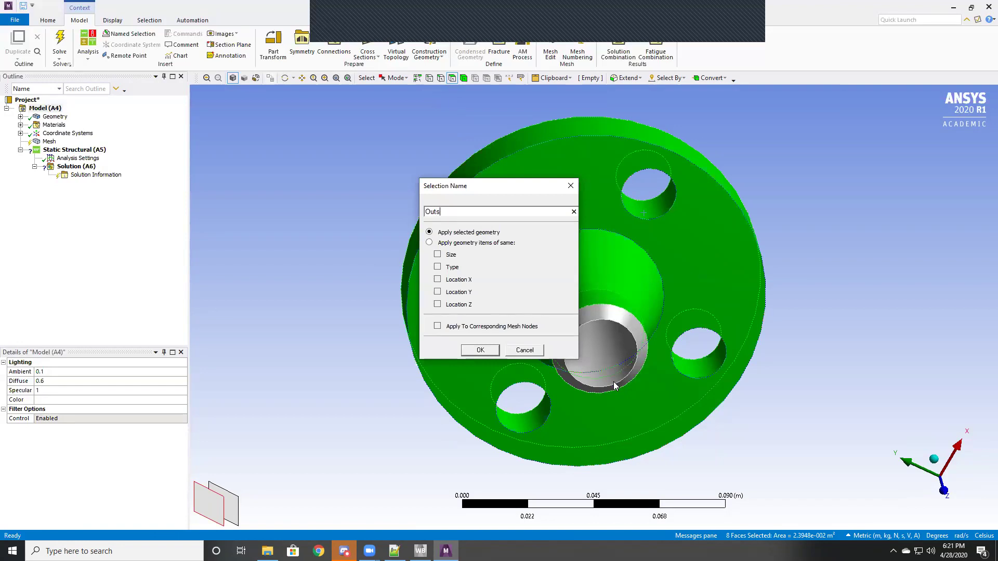
{"action": "left_click", "coordinate": [479, 350]}
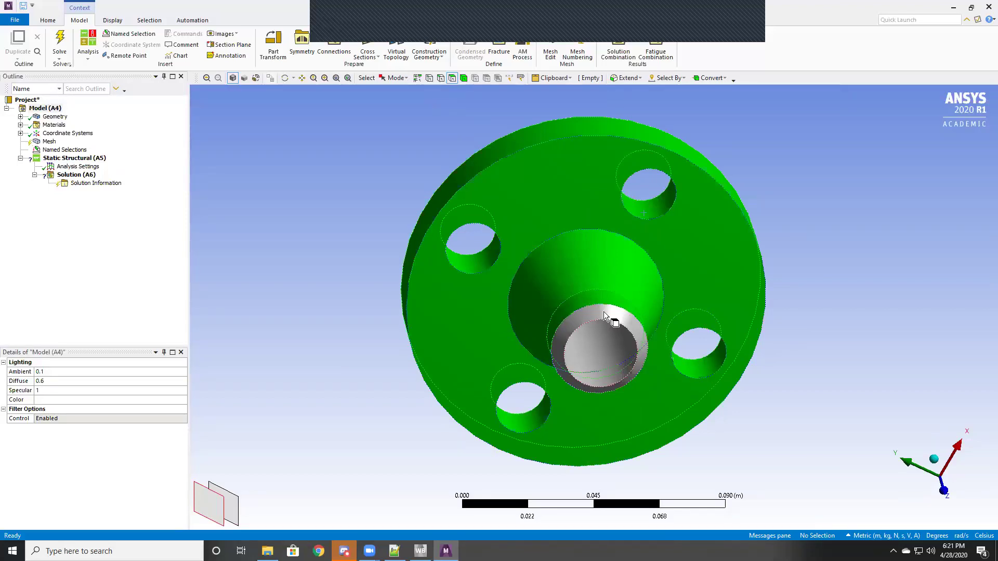
Step: Assign Stainless Steel as the material of the Test Flange body
{"action": "middle_click_drag", "start_coordinate": [819, 272], "coordinate": [824, 178]}
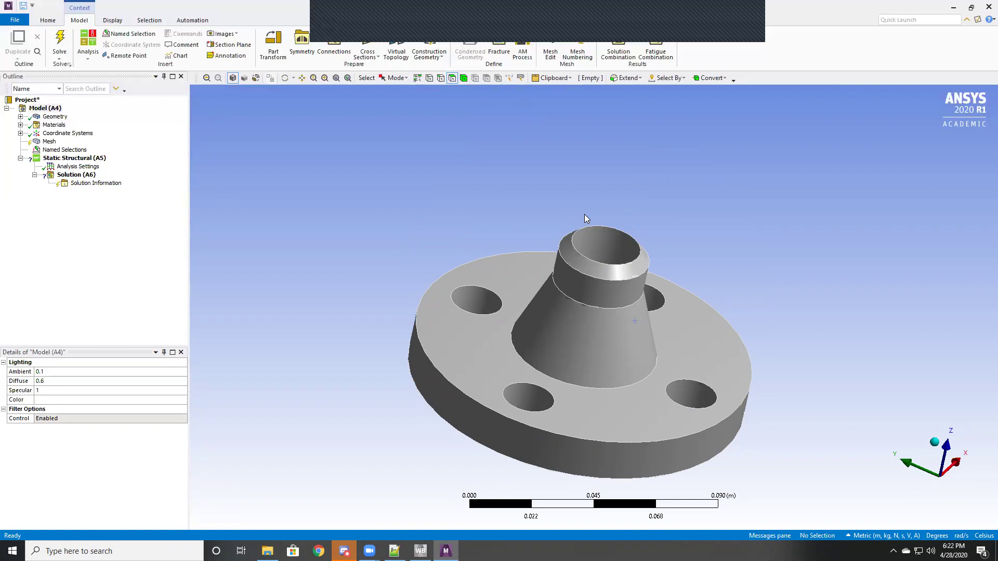
{"action": "left_click", "coordinate": [20, 117]}
{"action": "left_click", "coordinate": [52, 125]}
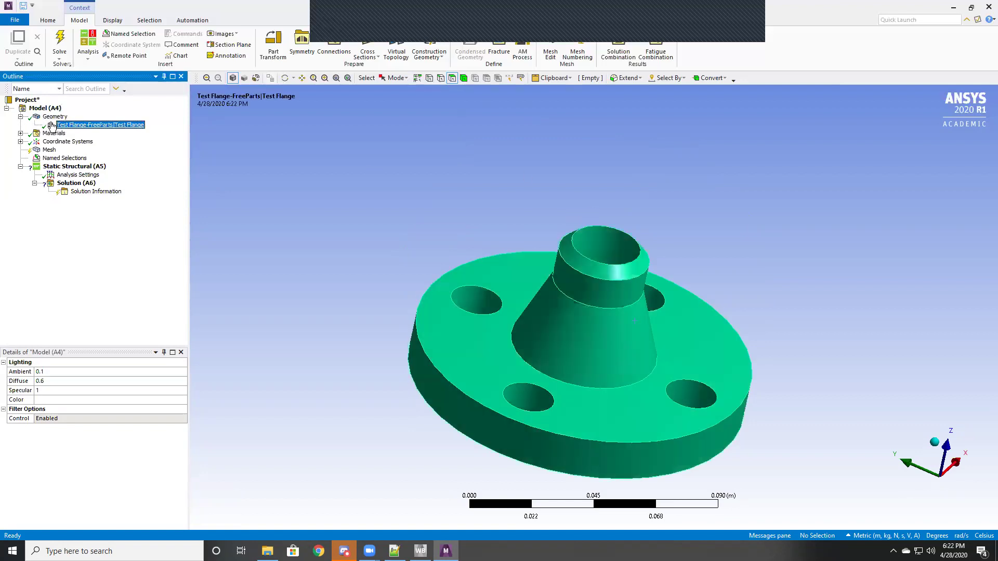
{"action": "left_click", "coordinate": [20, 118]}
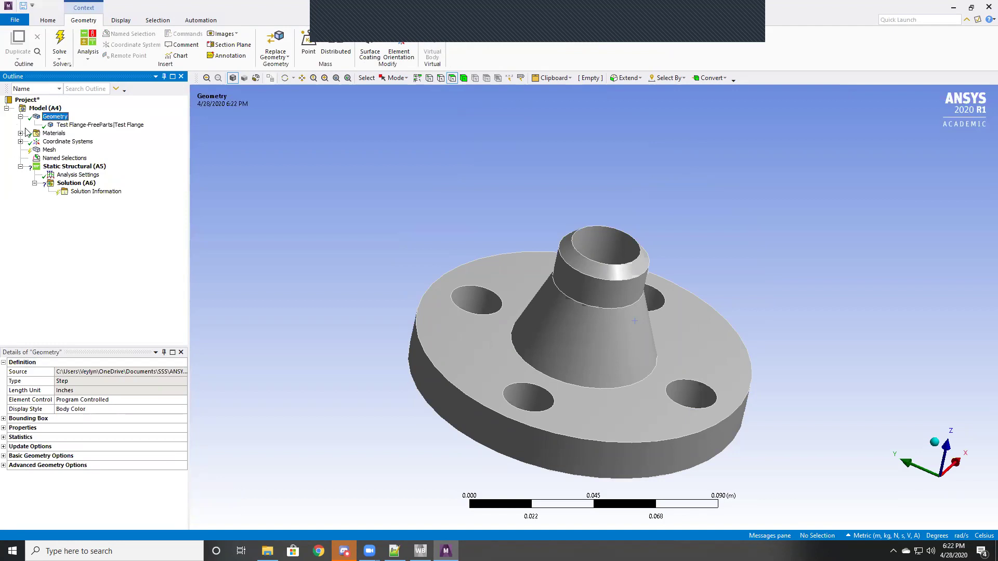
{"action": "left_click", "coordinate": [53, 127]}
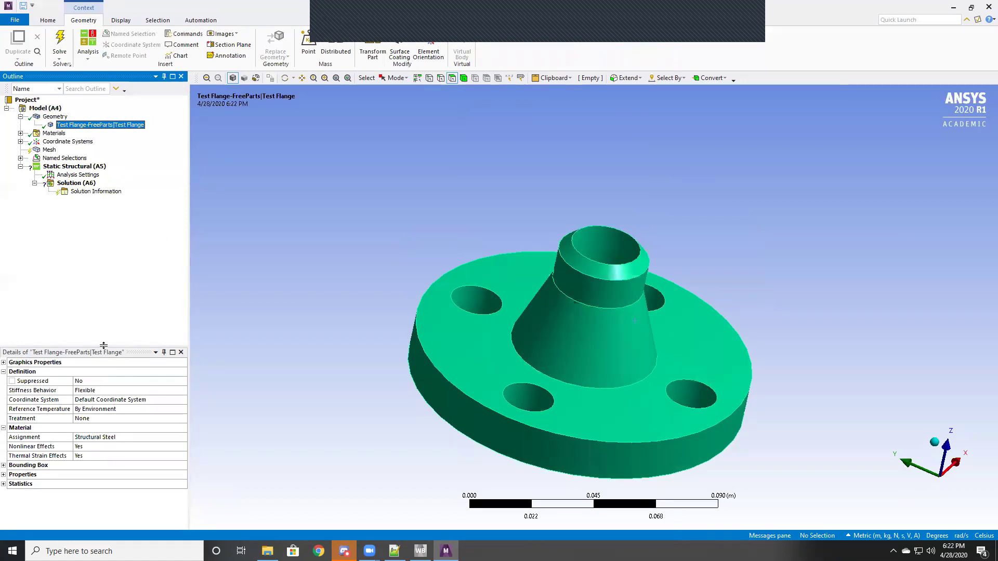
{"action": "left_click", "coordinate": [129, 438]}
{"action": "left_click", "coordinate": [182, 438]}
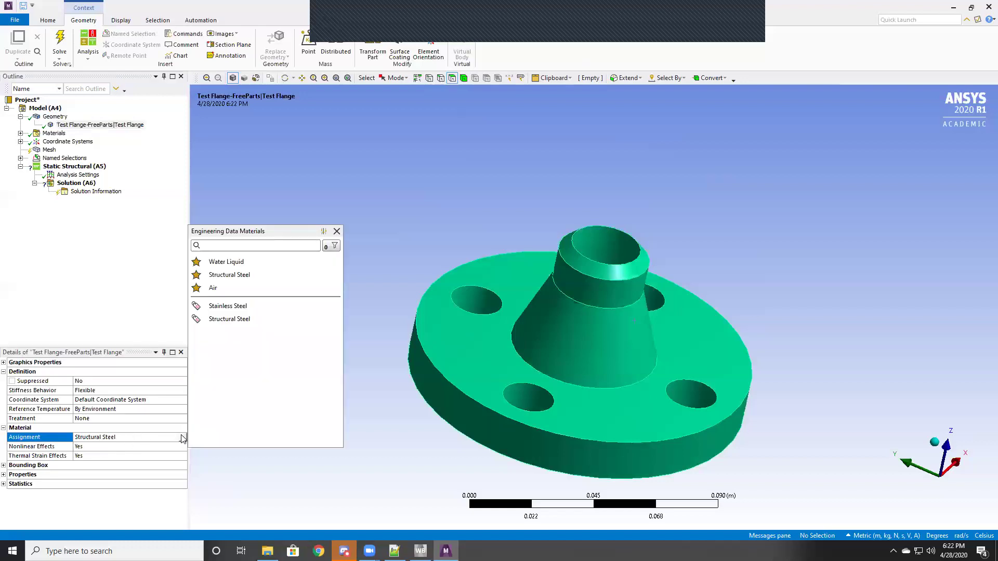
{"action": "left_click", "coordinate": [223, 307]}
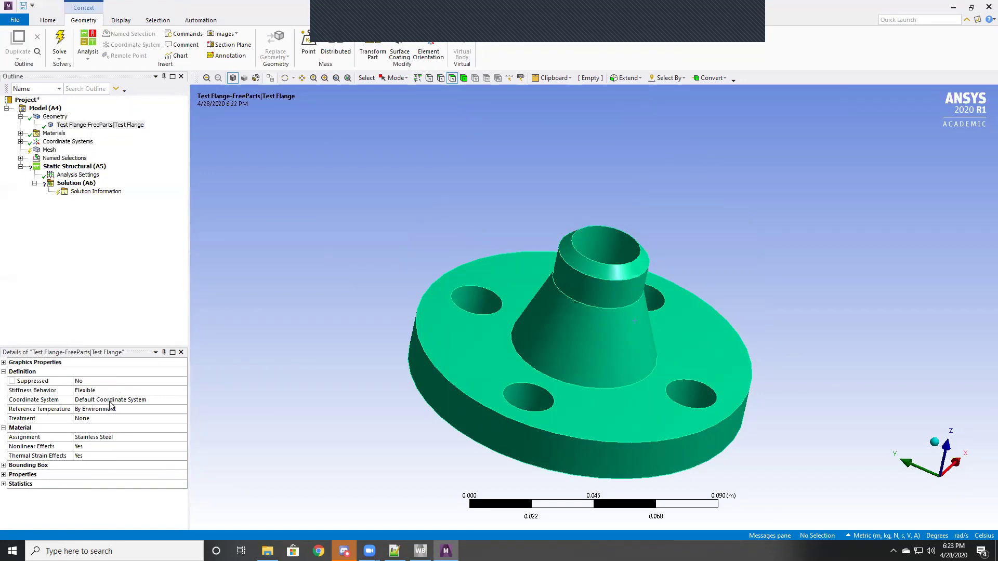
Step: Generate the mesh with the default settings and examine the elements around the neck and bolt holes
{"action": "left_click", "coordinate": [47, 150]}
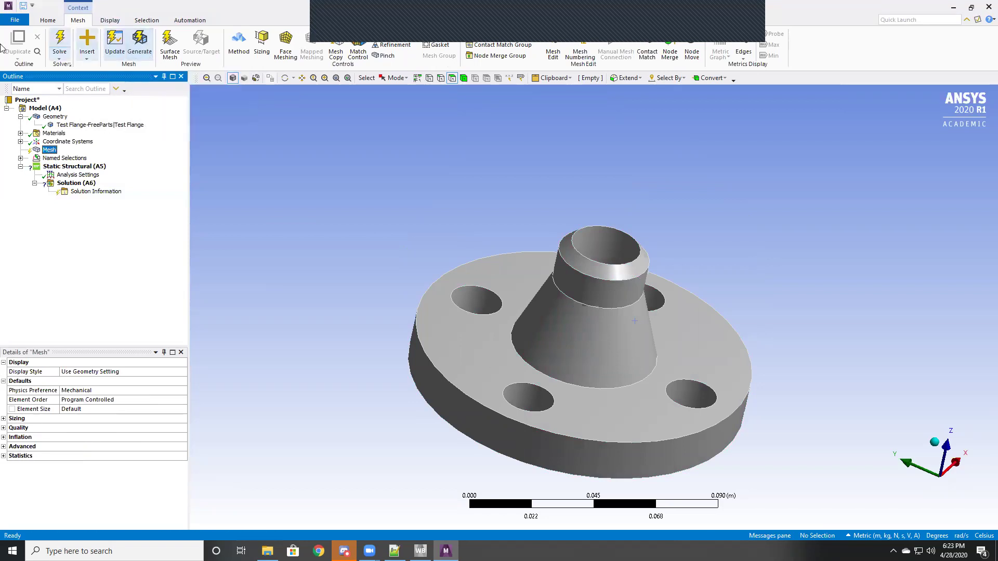
{"action": "left_click", "coordinate": [141, 46]}
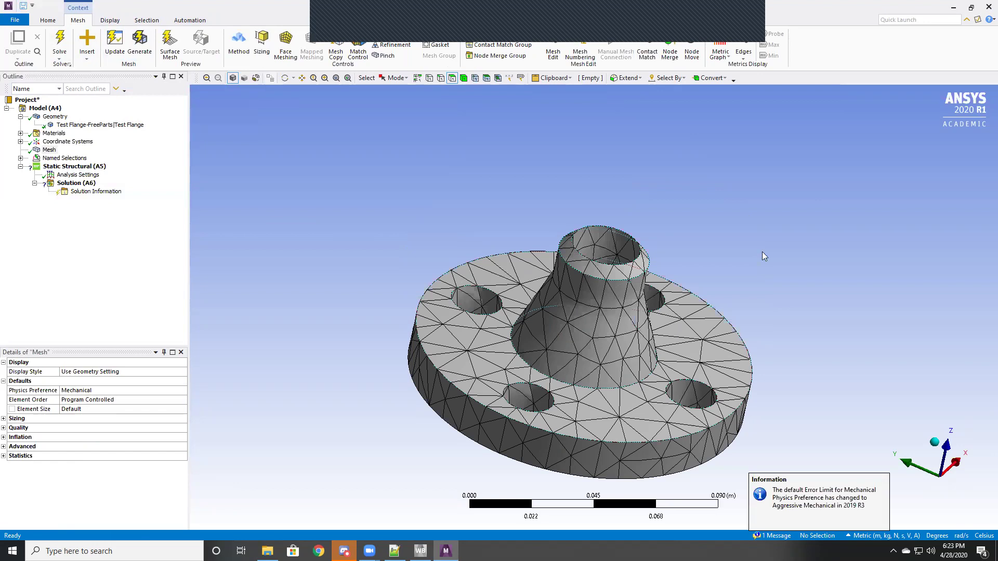
{"action": "middle_click_drag", "start_coordinate": [761, 215], "coordinate": [727, 243]}
{"action": "scroll", "coordinate": [488, 251], "scroll_direction": "up", "scroll_amount": 5}
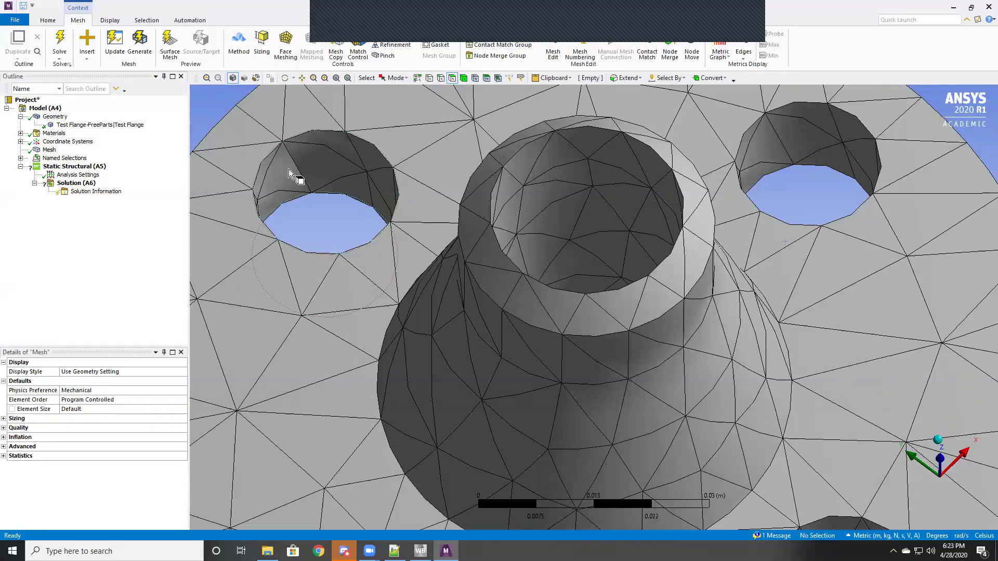
{"action": "scroll", "coordinate": [289, 170], "scroll_direction": "down", "scroll_amount": 5}
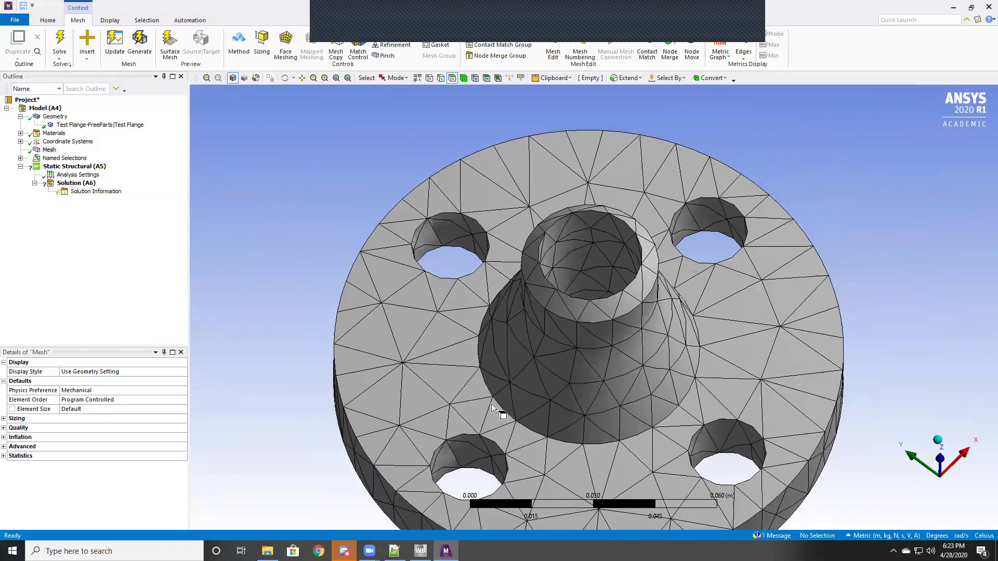
{"action": "scroll", "coordinate": [534, 383], "scroll_direction": "down", "scroll_amount": 2}
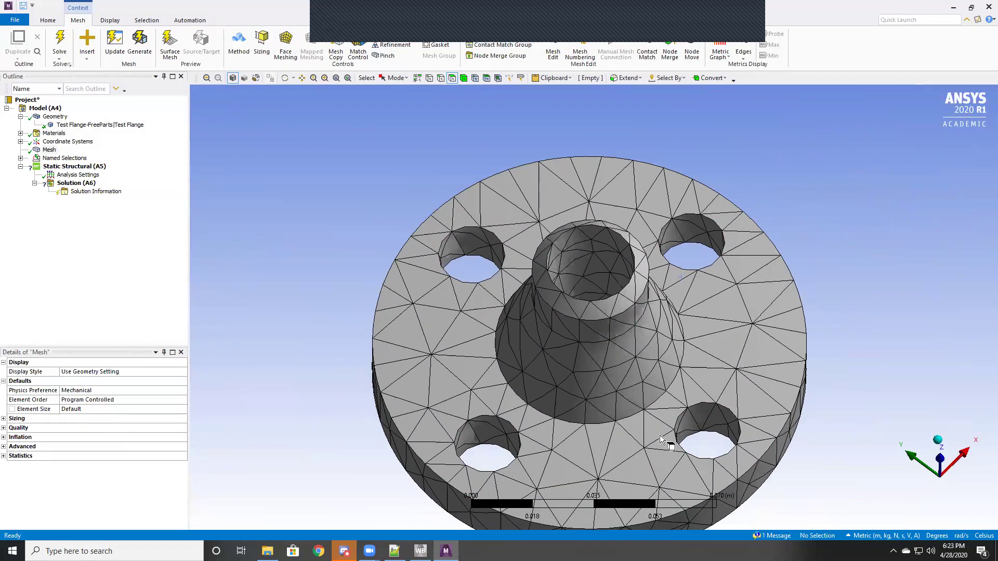
{"action": "middle_click_drag", "start_coordinate": [640, 415], "coordinate": [626, 386]}
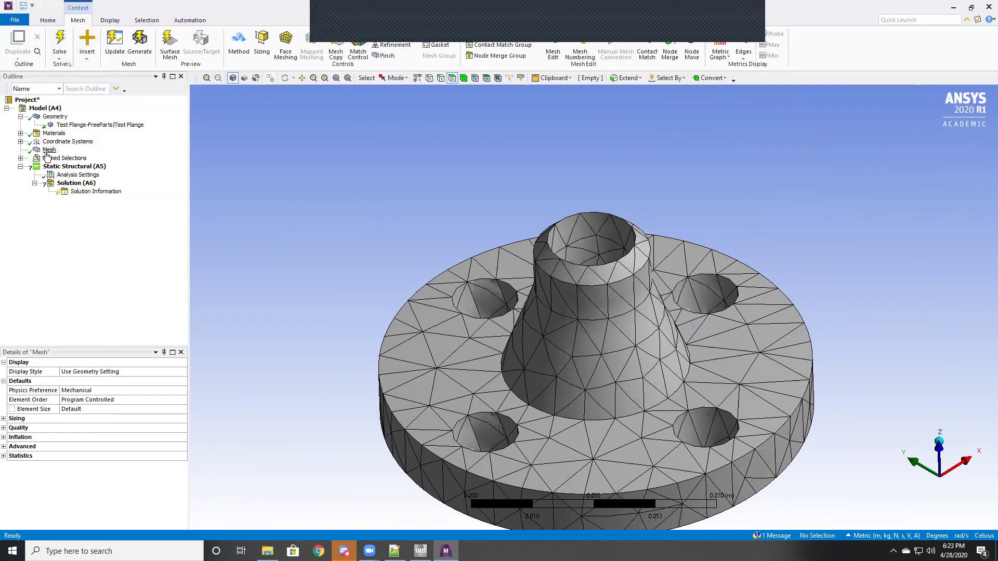
Step: Set the mesh quality metric to Skewness
{"action": "double_click", "coordinate": [11, 429]}
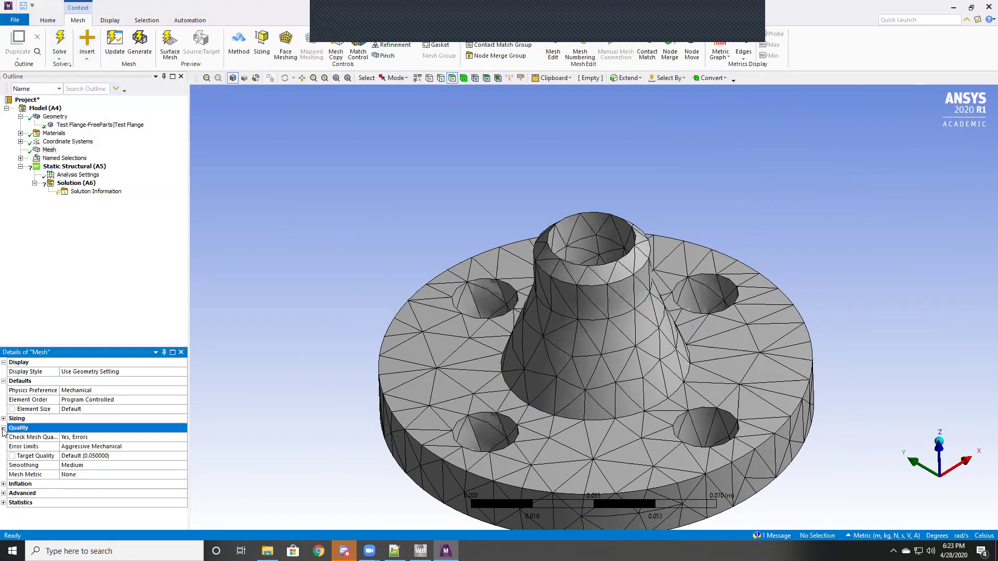
{"action": "left_click", "coordinate": [86, 475]}
{"action": "left_click", "coordinate": [183, 476]}
{"action": "scroll", "coordinate": [115, 509], "scroll_direction": "down", "scroll_amount": 2}
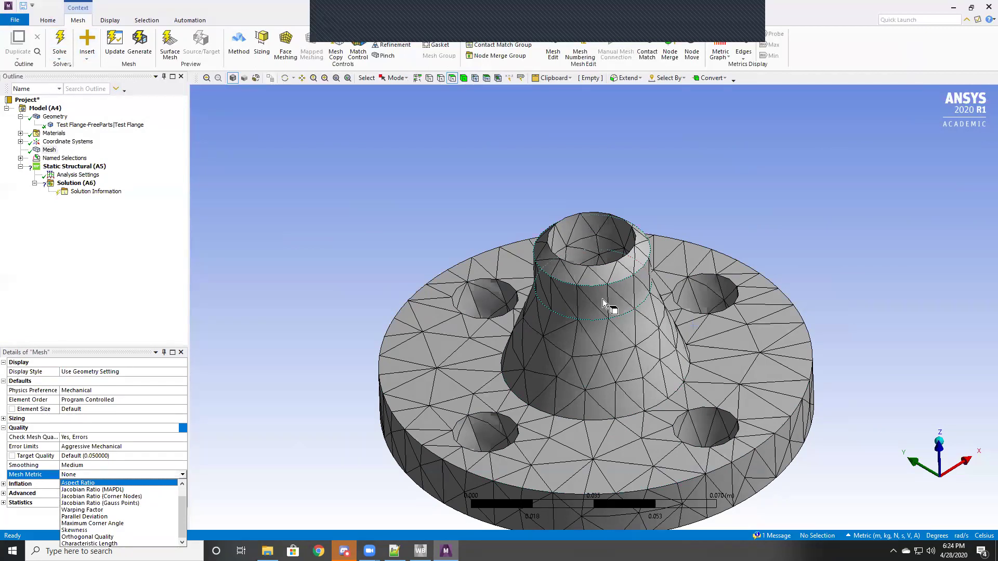
{"action": "left_click", "coordinate": [111, 530]}
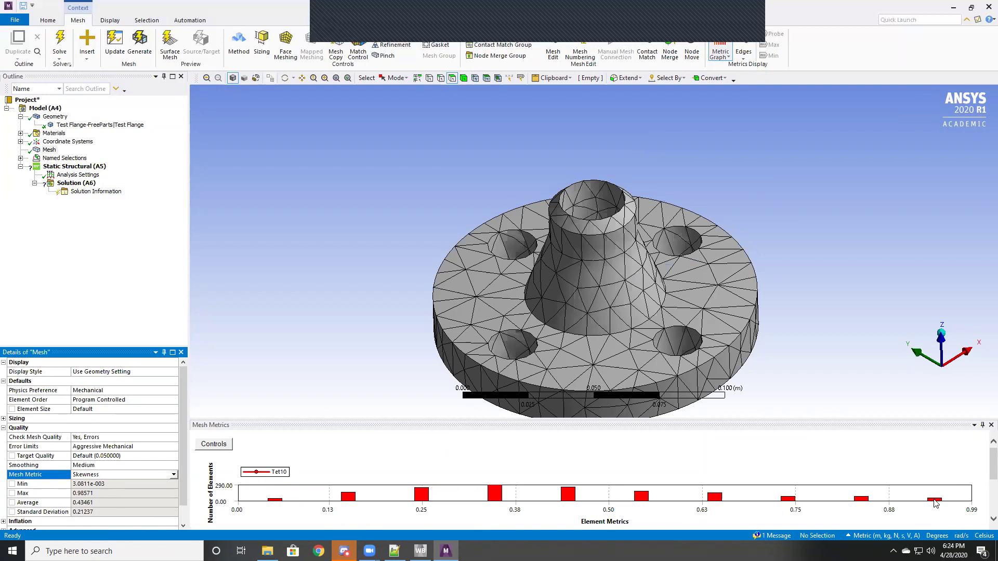
Step: Isolate the elements in the highest skewness range of the metric graph and examine where they lie on the flange
{"action": "left_click", "coordinate": [935, 500]}
{"action": "middle_click_drag", "start_coordinate": [650, 299], "coordinate": [623, 300]}
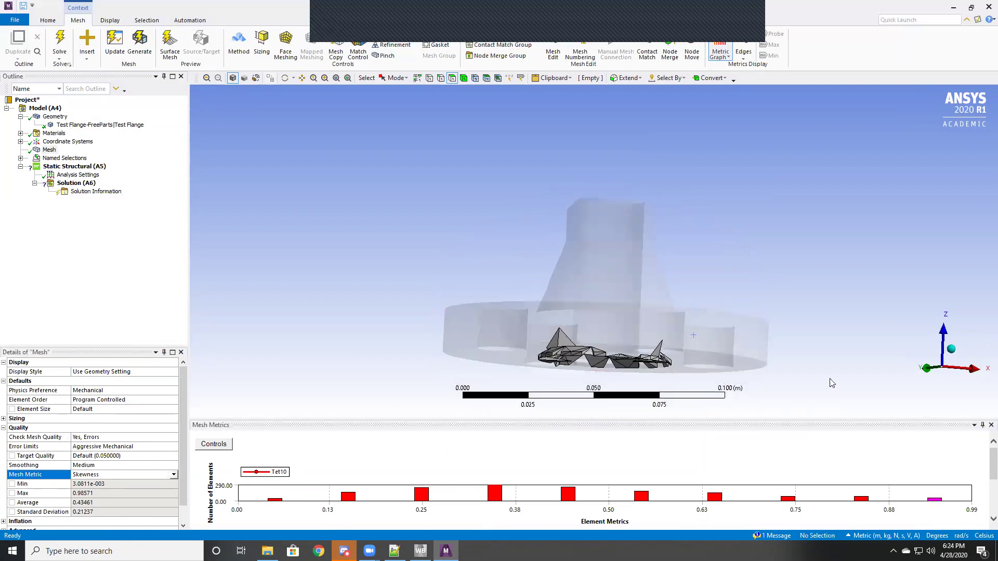
{"action": "left_click", "coordinate": [68, 142]}
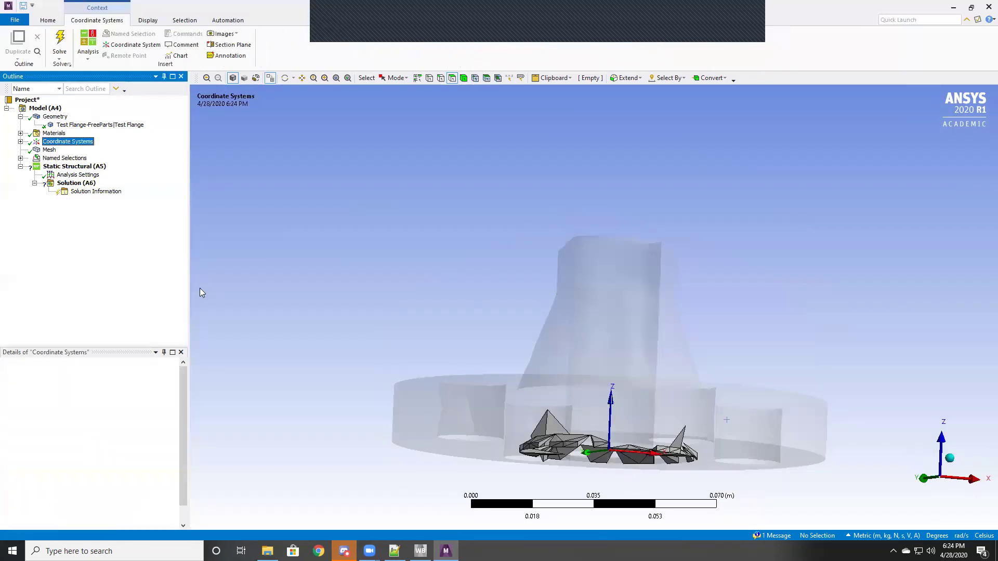
{"action": "left_click", "coordinate": [50, 149]}
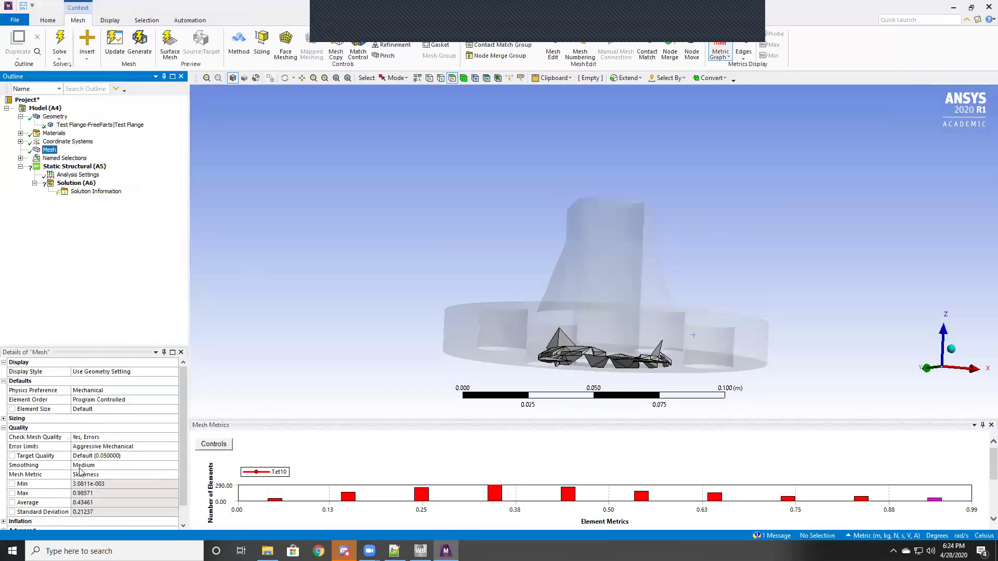
{"action": "left_click", "coordinate": [52, 117]}
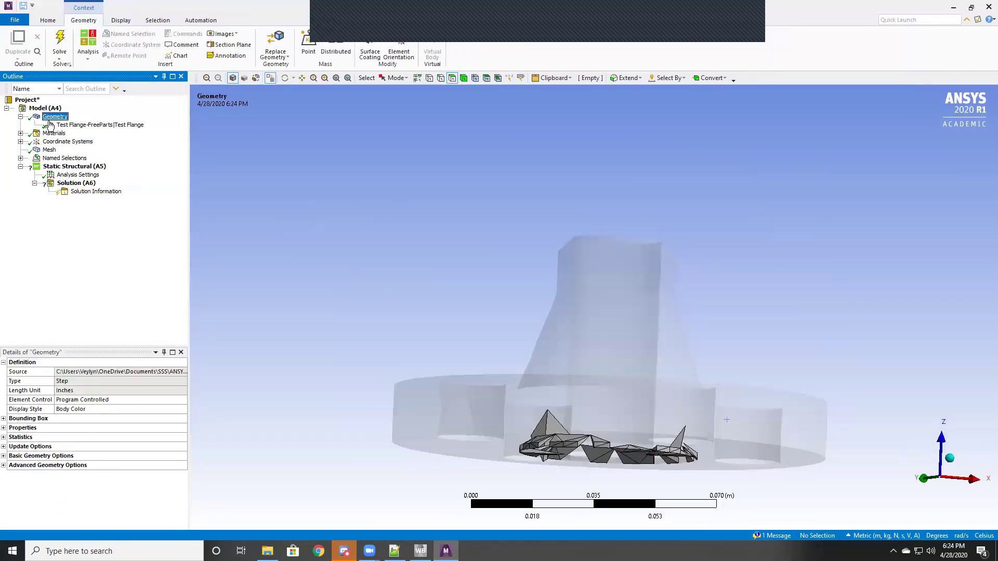
{"action": "left_click", "coordinate": [50, 150]}
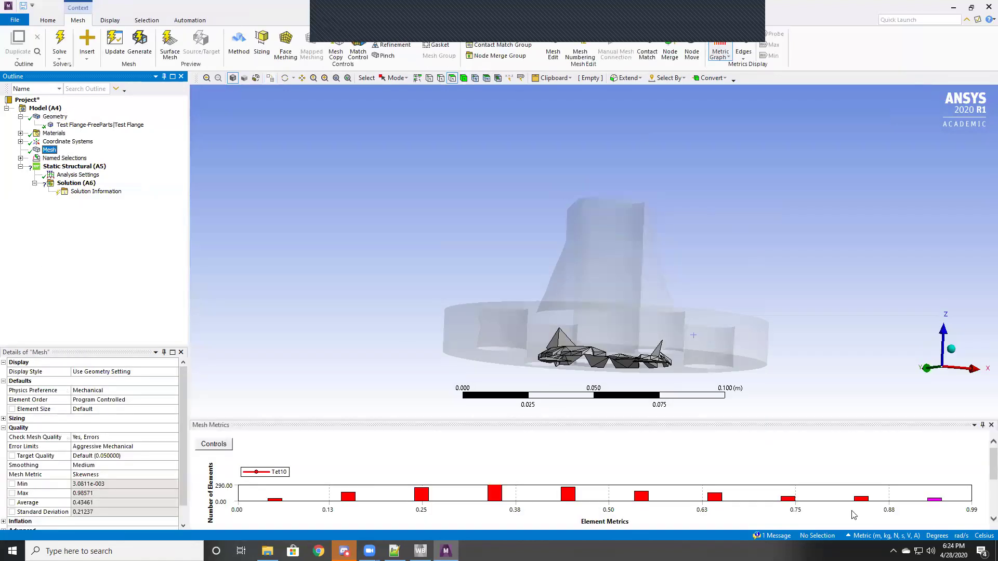
{"action": "left_click", "coordinate": [887, 474]}
{"action": "middle_click_drag", "start_coordinate": [708, 278], "coordinate": [589, 298]}
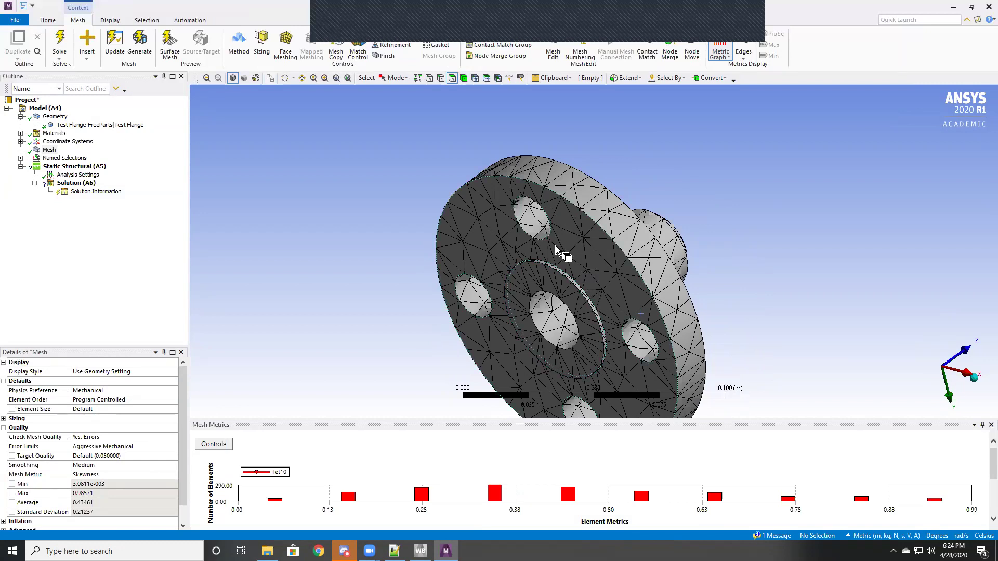
{"action": "middle_click_drag", "start_coordinate": [690, 264], "coordinate": [878, 441]}
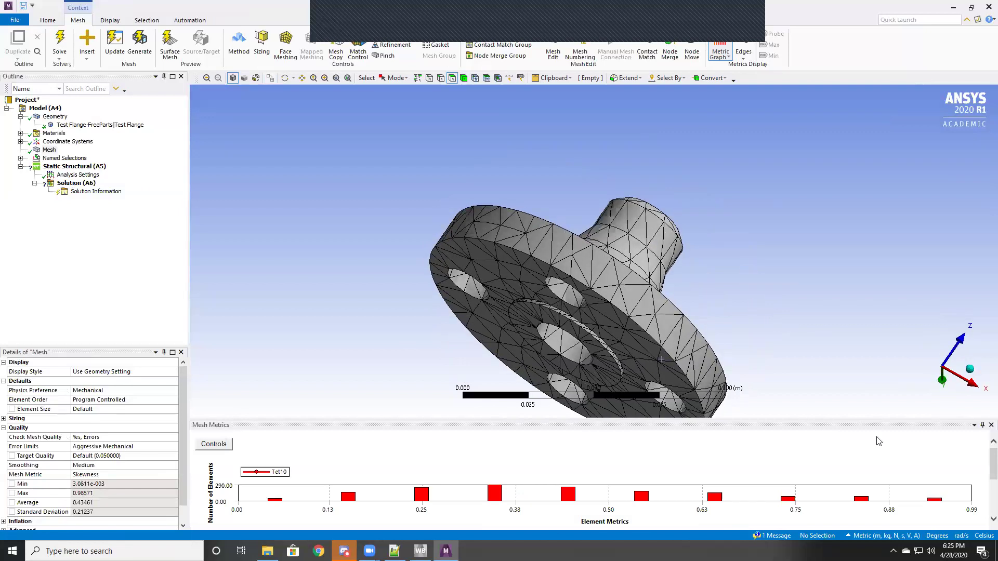
{"action": "left_click", "coordinate": [934, 500]}
{"action": "middle_click_drag", "start_coordinate": [630, 334], "coordinate": [642, 245]}
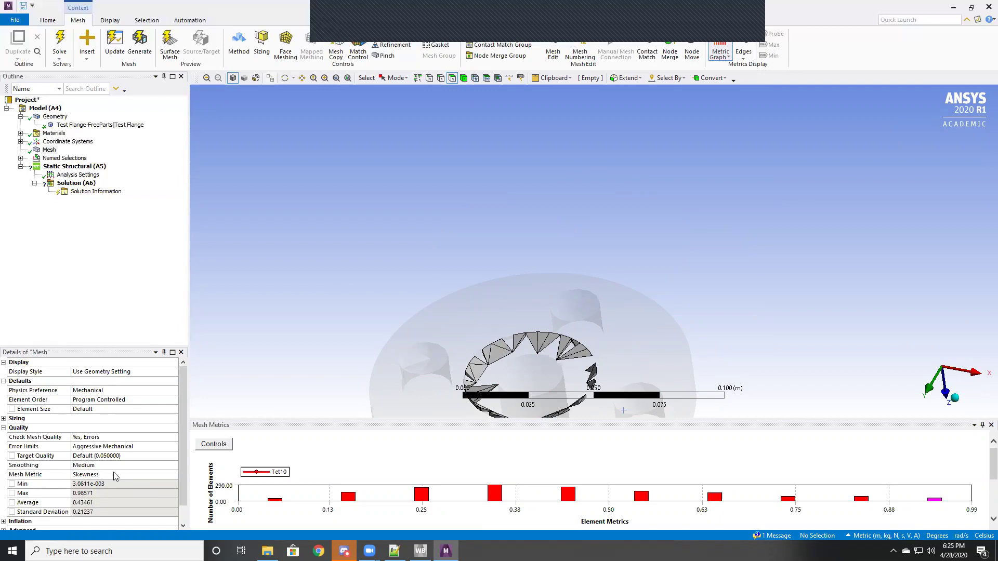
Step: Set the mesh quality metric to Orthogonal Quality
{"action": "left_click", "coordinate": [174, 475]}
{"action": "left_click", "coordinate": [174, 475]}
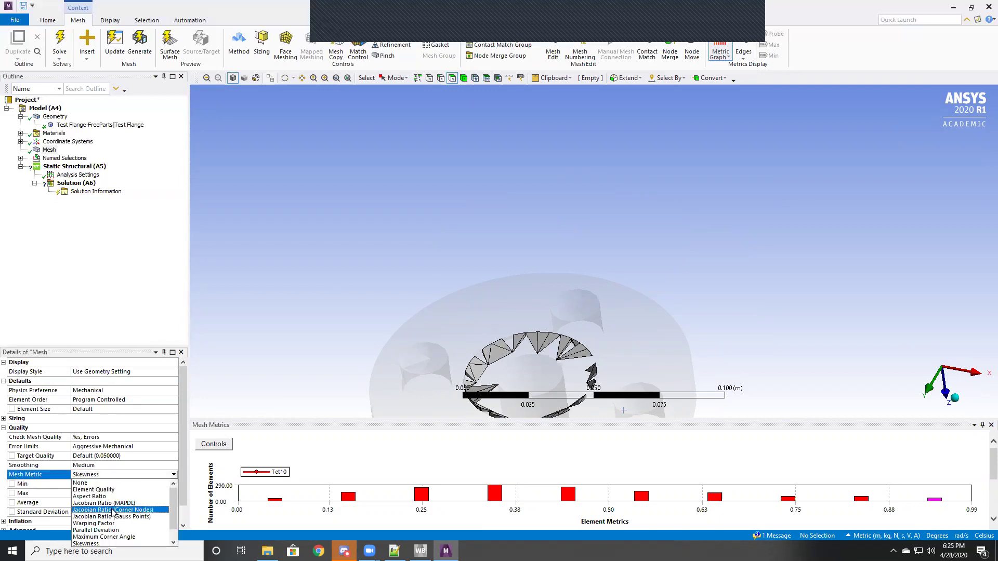
{"action": "scroll", "coordinate": [105, 529], "scroll_direction": "down", "scroll_amount": 1}
{"action": "left_click", "coordinate": [101, 541]}
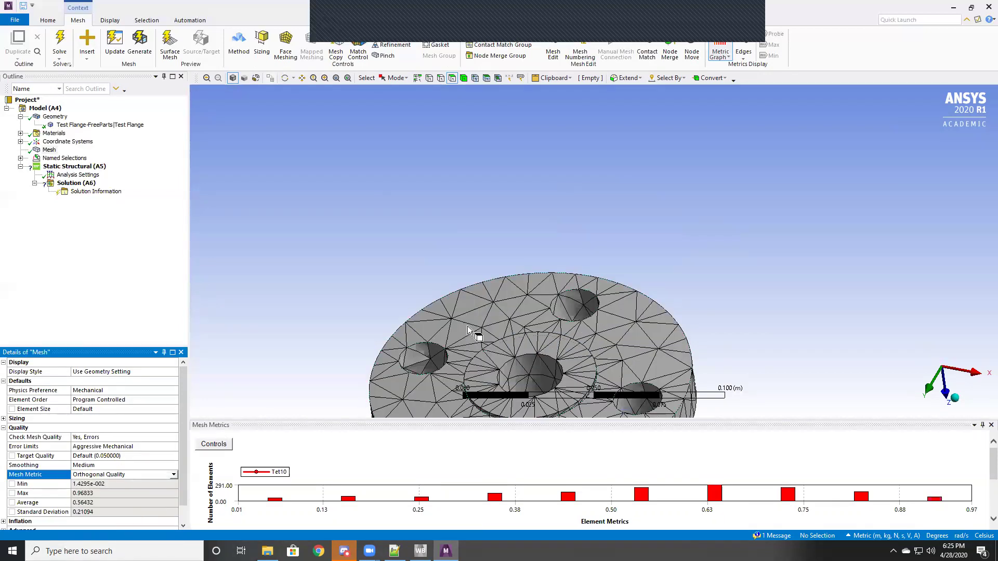
{"action": "middle_click_drag", "start_coordinate": [707, 271], "coordinate": [736, 263]}
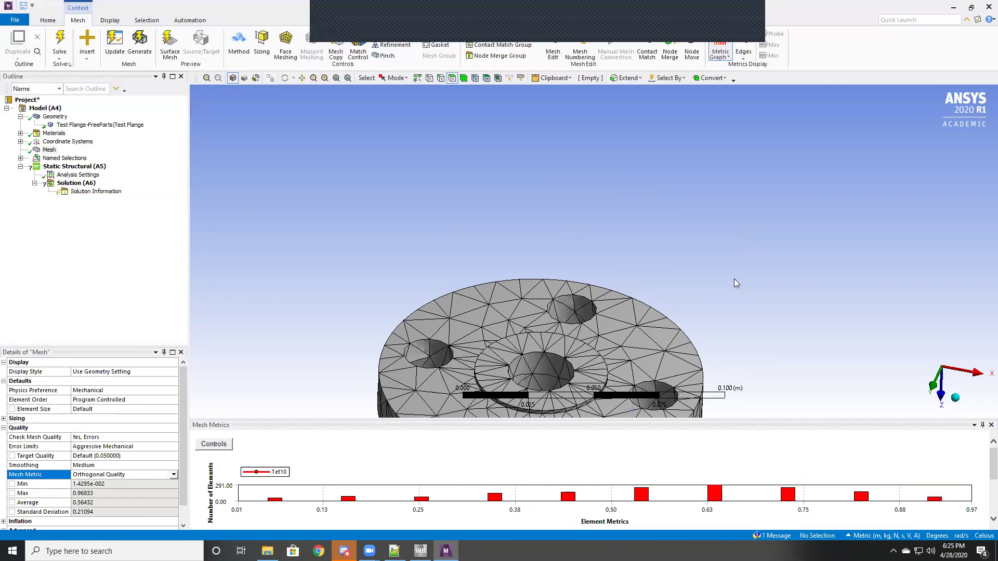
Step: Isolate the elements in the highest orthogonal quality range and examine their distribution through the flange
{"action": "left_click", "coordinate": [936, 499]}
{"action": "middle_click_drag", "start_coordinate": [776, 306], "coordinate": [567, 208]}
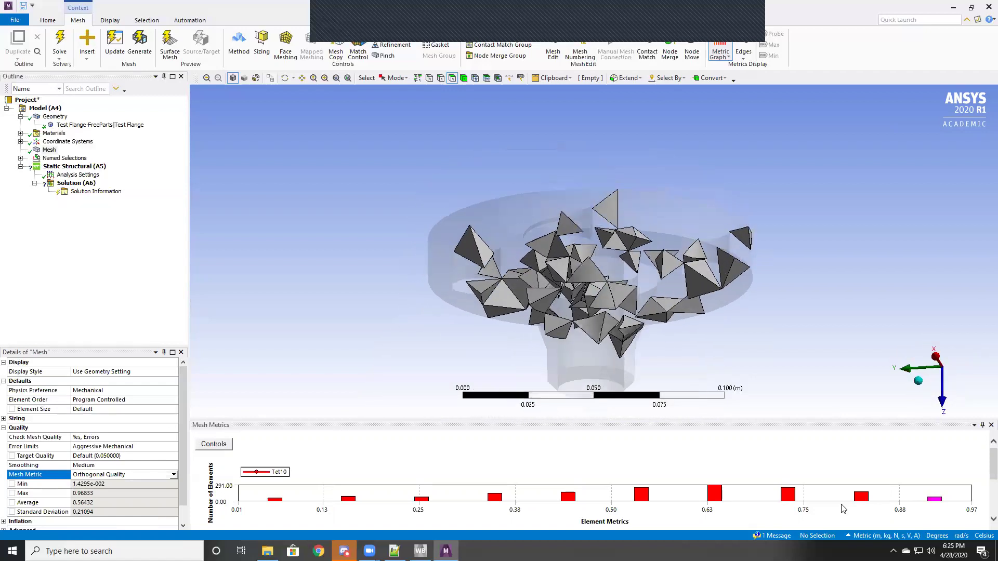
{"action": "middle_click_drag", "start_coordinate": [789, 258], "coordinate": [562, 187]}
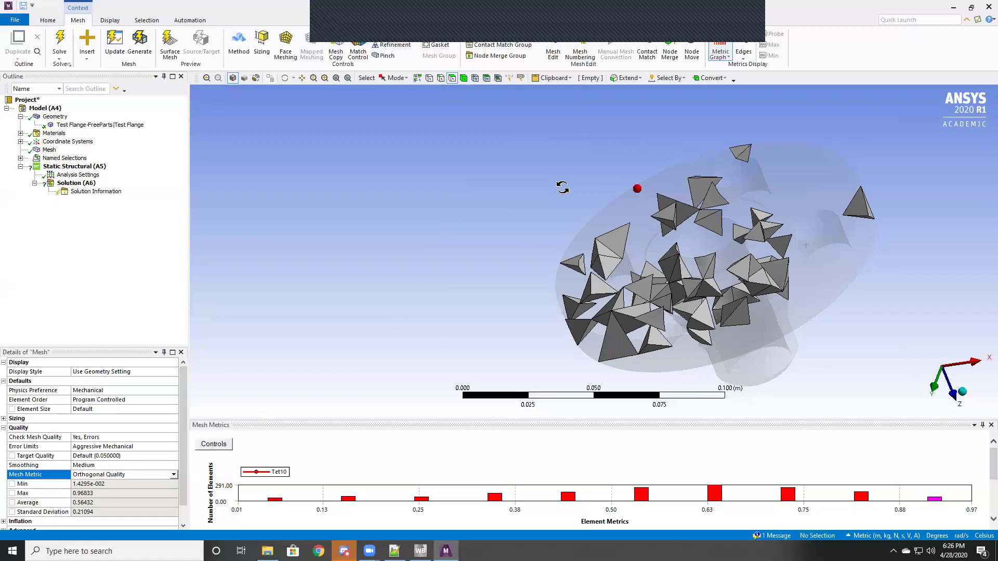
{"action": "mouse_move", "coordinate": [513, 199]}
{"action": "middle_mouse_down"}
{"action": "mouse_move", "coordinate": [572, 246]}
{"action": "mouse_move", "coordinate": [541, 165]}
{"action": "mouse_move", "coordinate": [528, 205]}
{"action": "middle_mouse_up"}
Step: Isolate the elements in the lowest orthogonal quality range, examine their location from several sides, and restore the full mesh display
{"action": "left_click", "coordinate": [275, 500]}
{"action": "mouse_move", "coordinate": [779, 152]}
{"action": "middle_mouse_down"}
{"action": "mouse_move", "coordinate": [824, 154]}
{"action": "mouse_move", "coordinate": [790, 242]}
{"action": "middle_mouse_up"}
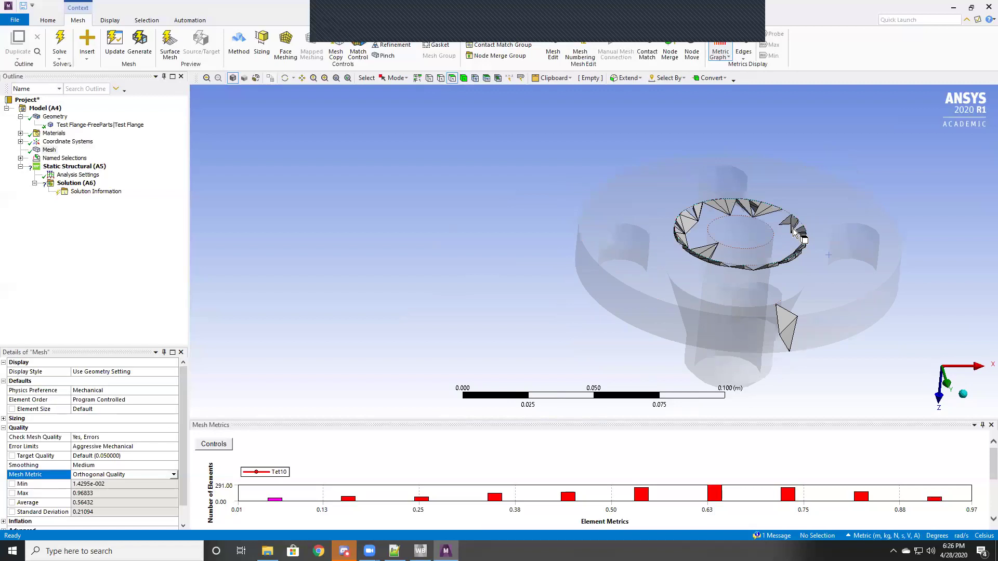
{"action": "mouse_move", "coordinate": [829, 268]}
{"action": "middle_mouse_down"}
{"action": "mouse_move", "coordinate": [836, 195]}
{"action": "mouse_move", "coordinate": [821, 244]}
{"action": "mouse_move", "coordinate": [769, 189]}
{"action": "mouse_move", "coordinate": [745, 203]}
{"action": "middle_mouse_up"}
{"action": "middle_click_drag", "start_coordinate": [727, 235], "coordinate": [750, 231]}
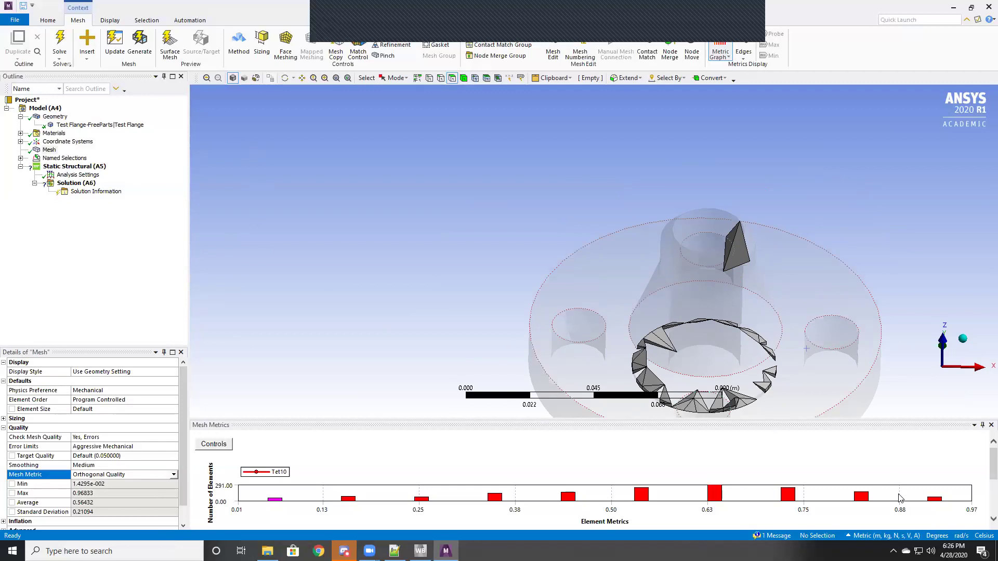
{"action": "left_click", "coordinate": [328, 460]}
{"action": "left_click", "coordinate": [360, 239]}
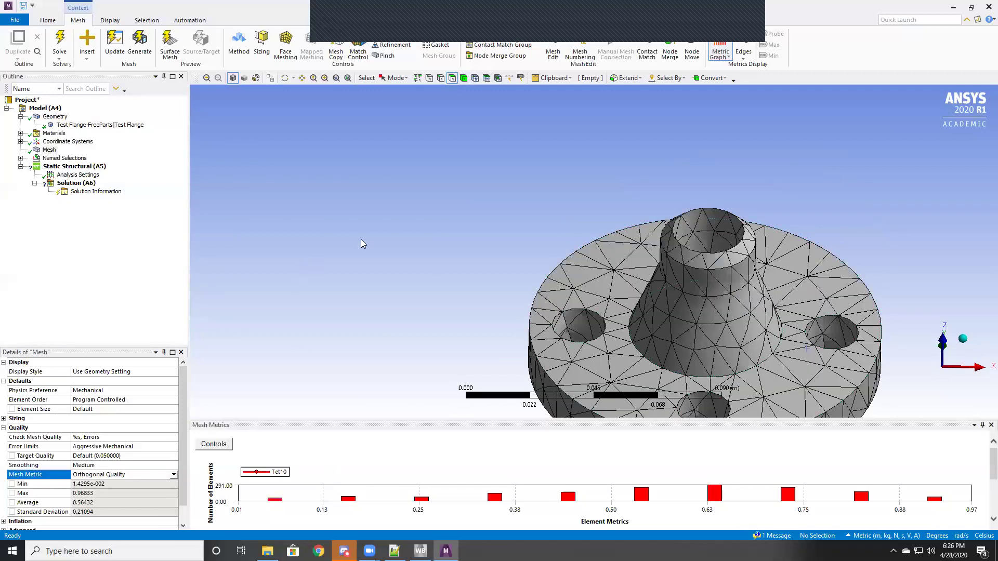
Step: Add a mesh method control scoped to the flange body and set its method to Tetrahedrons
{"action": "right_click", "coordinate": [50, 150]}
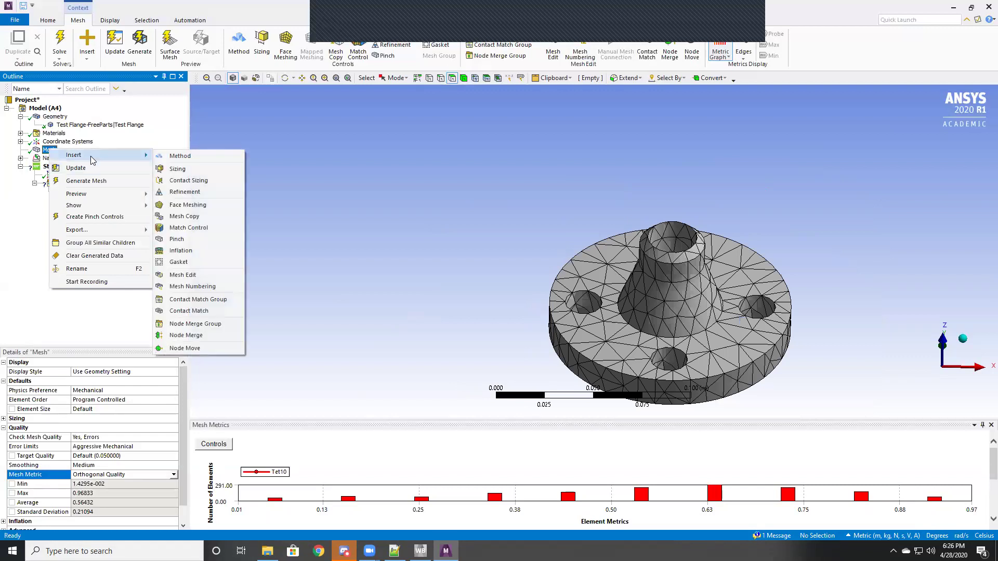
{"action": "left_click", "coordinate": [238, 8]}
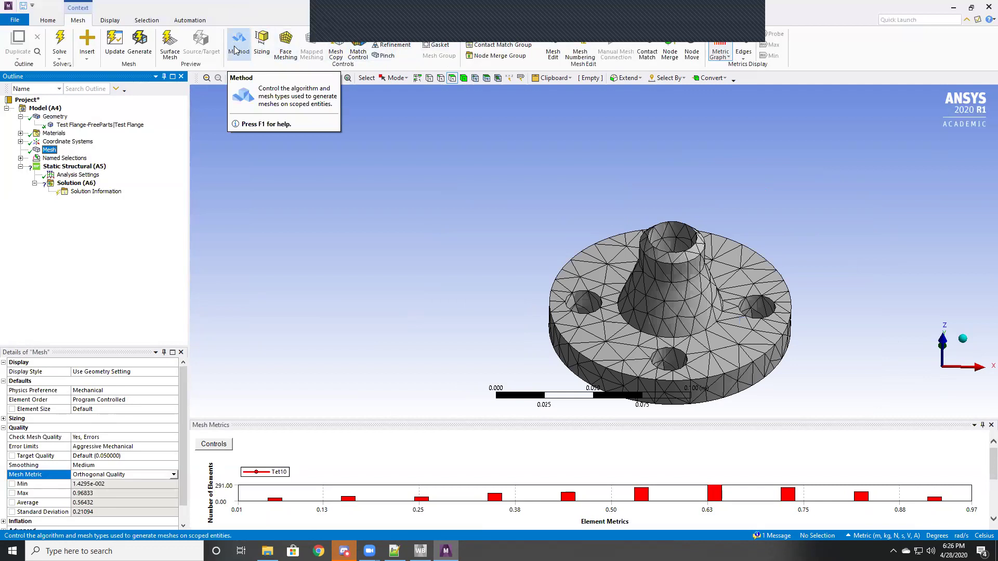
{"action": "left_click", "coordinate": [234, 50]}
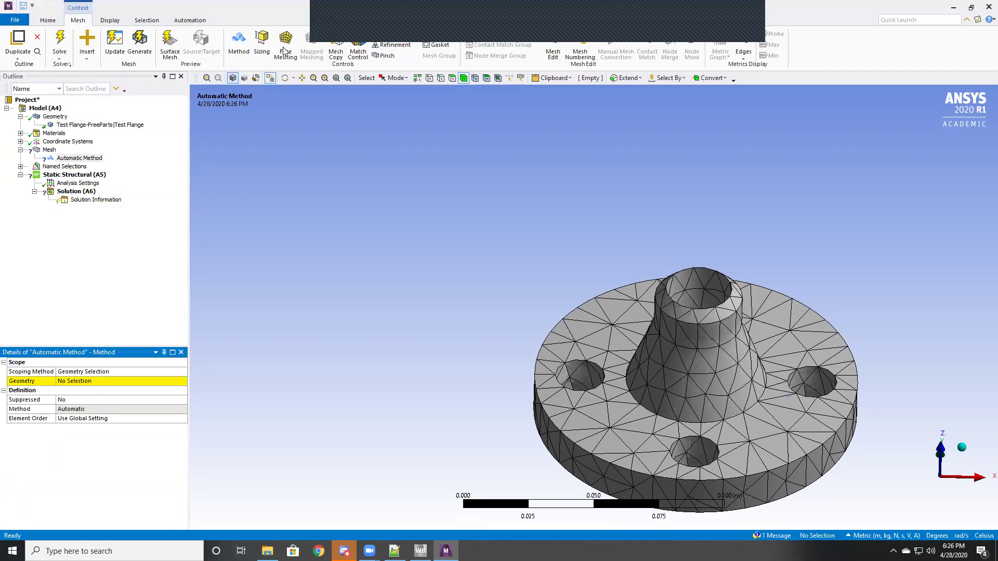
{"action": "left_click", "coordinate": [774, 401]}
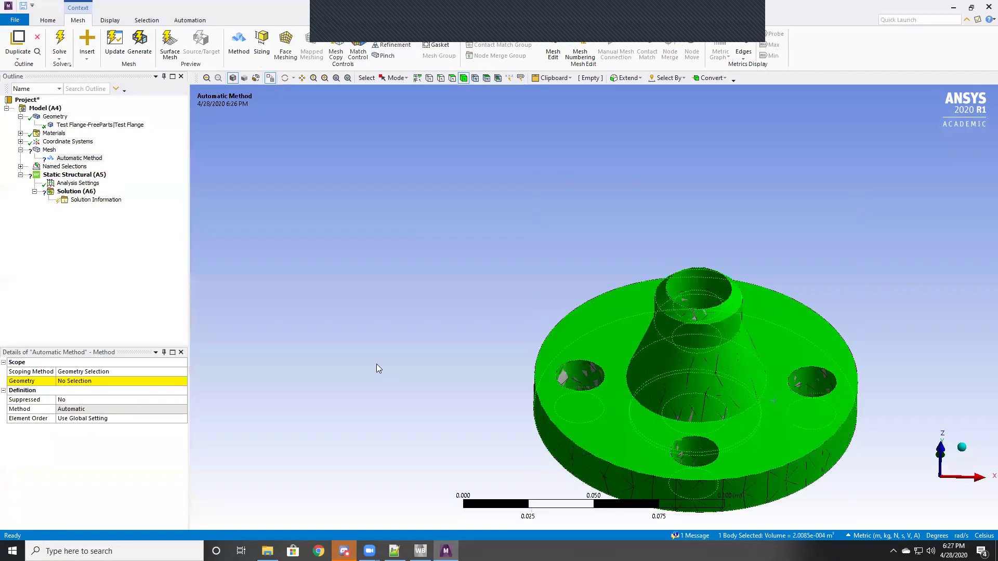
{"action": "left_click", "coordinate": [88, 385]}
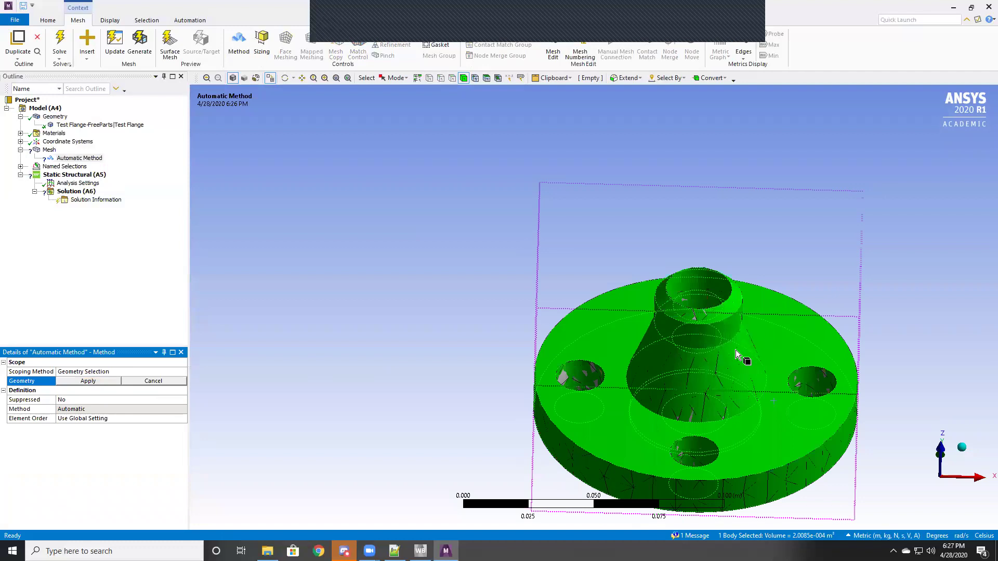
{"action": "left_click", "coordinate": [71, 385]}
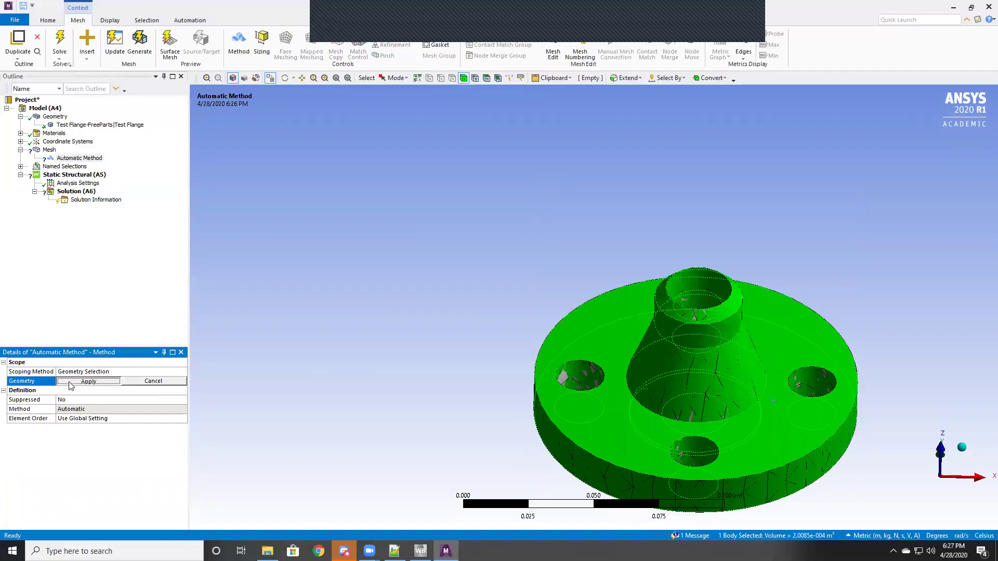
{"action": "left_click", "coordinate": [95, 408]}
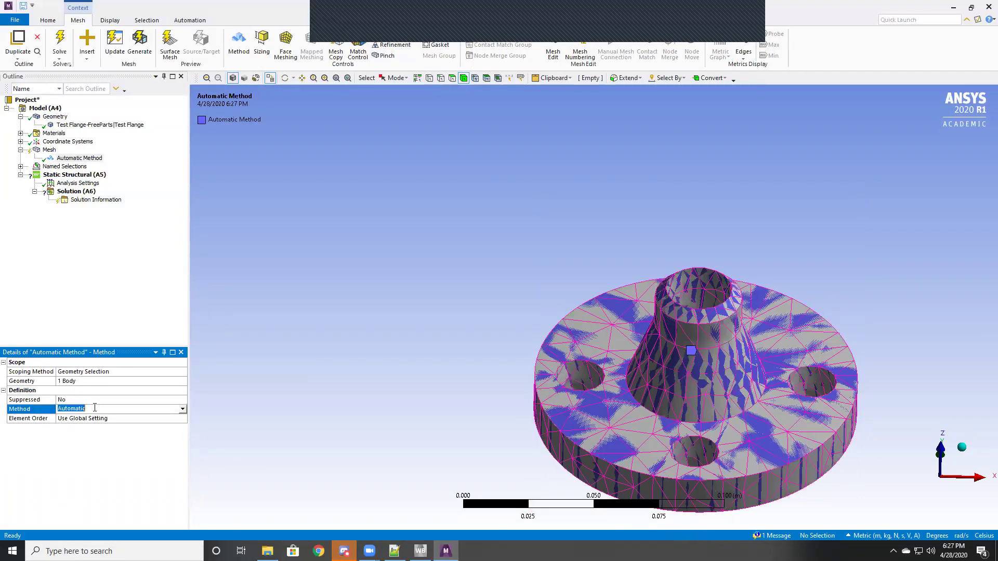
{"action": "left_click", "coordinate": [183, 409]}
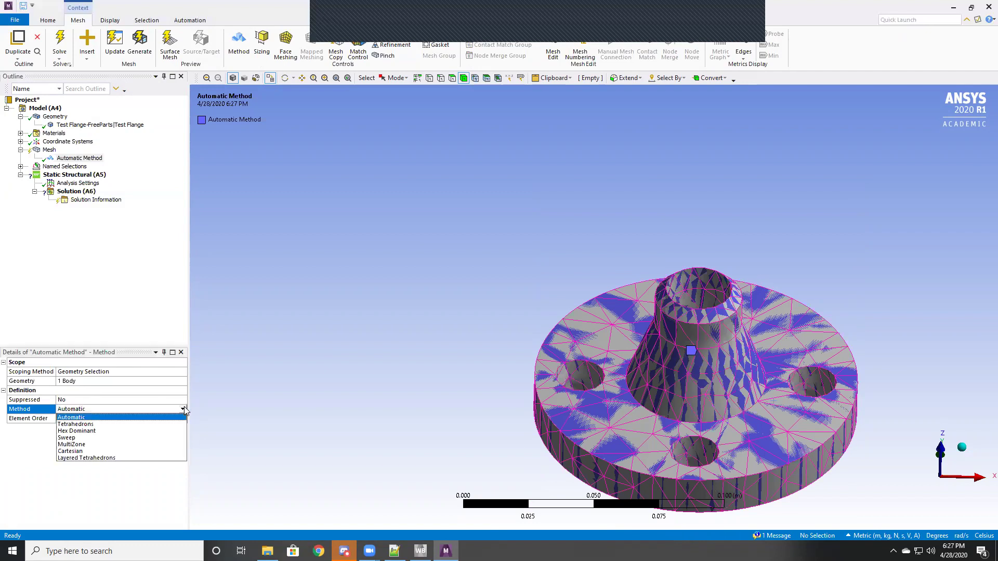
{"action": "left_click", "coordinate": [144, 425]}
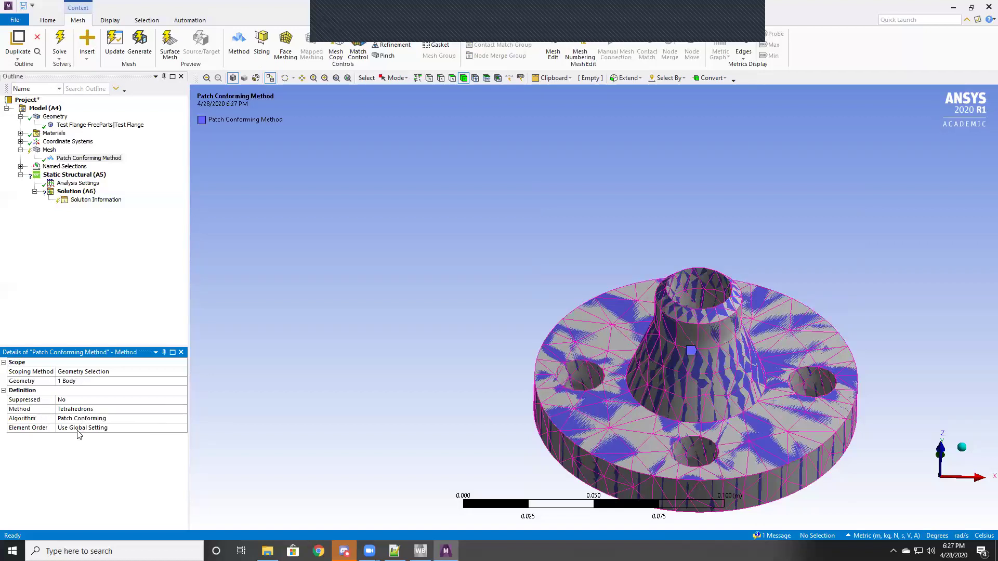
Step: Try the Patch Independent algorithm for the tetrahedral method, look through its settings, and return to Patch Conforming
{"action": "left_click", "coordinate": [146, 419]}
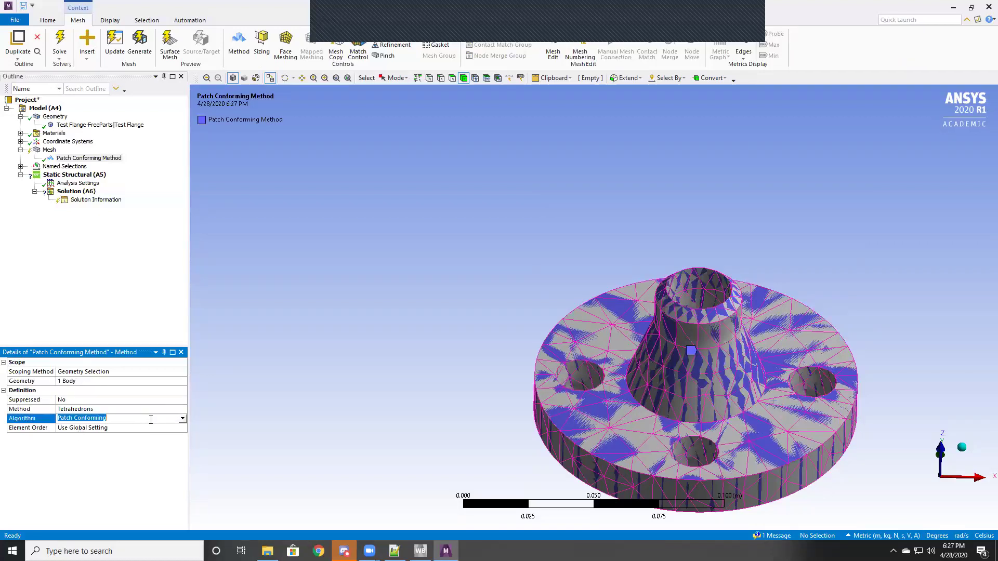
{"action": "left_click", "coordinate": [182, 419]}
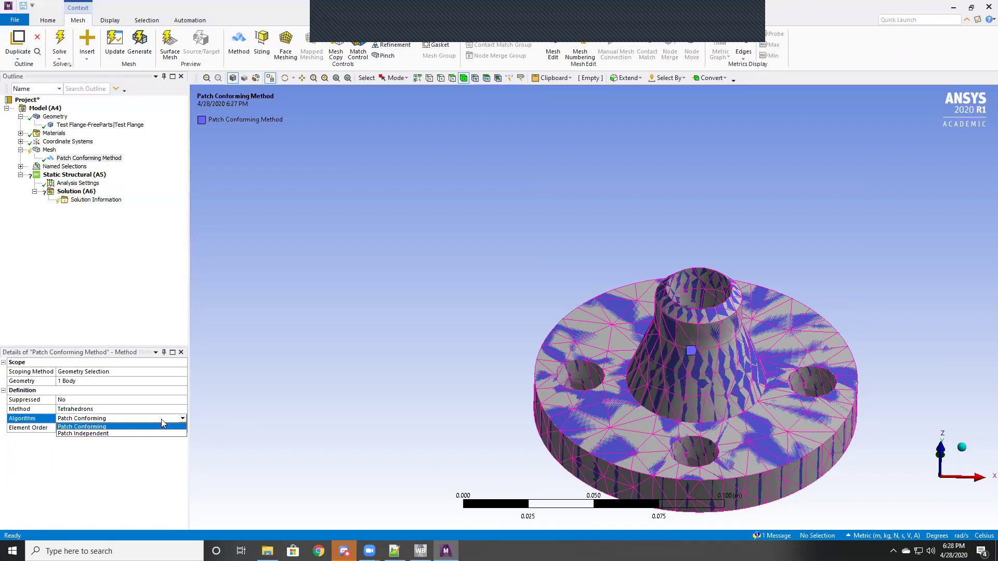
{"action": "left_click", "coordinate": [105, 434]}
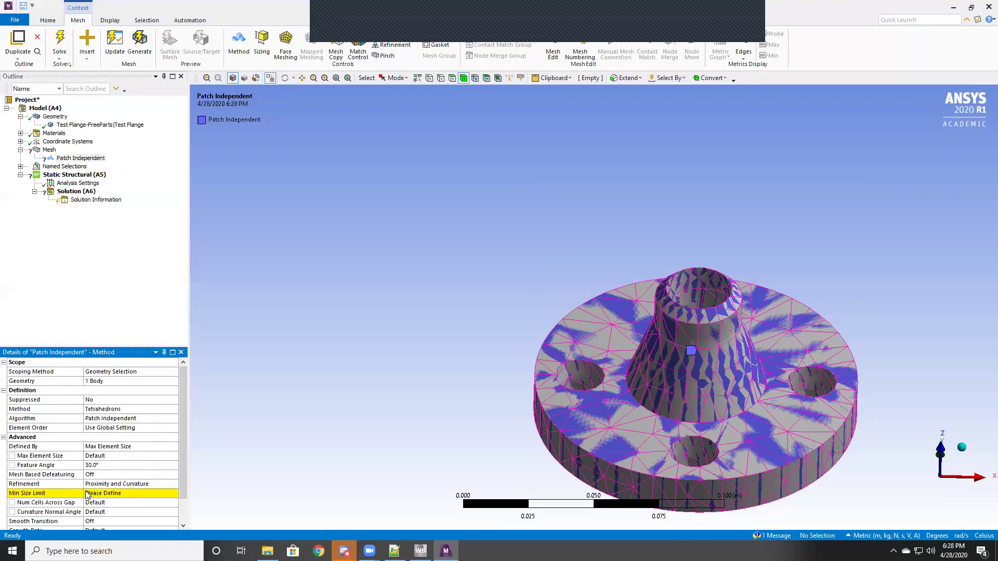
{"action": "scroll", "coordinate": [127, 477], "scroll_direction": "down", "scroll_amount": 1}
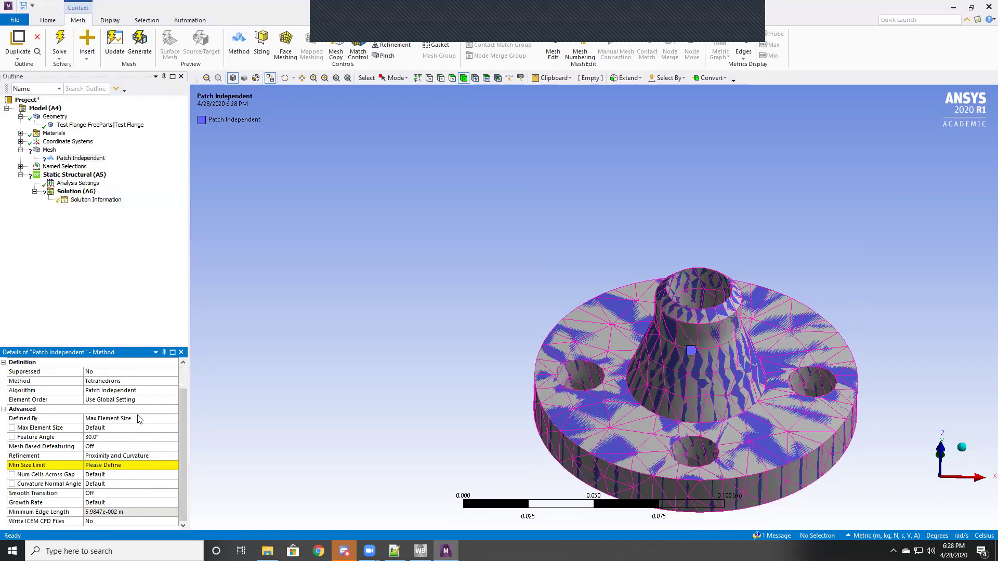
{"action": "left_click", "coordinate": [176, 391]}
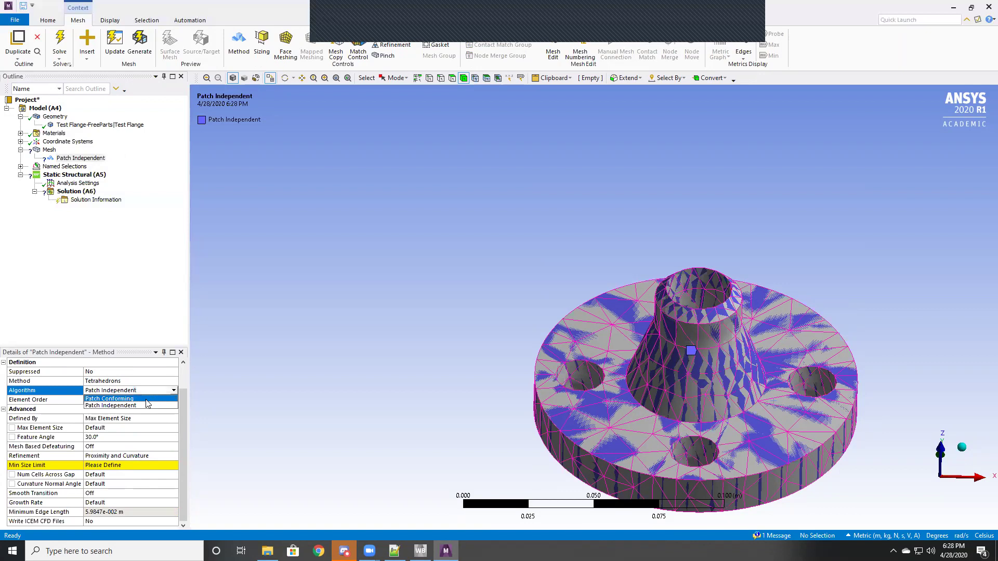
{"action": "left_click", "coordinate": [146, 399]}
Step: Generate the mesh with the patch conforming tetrahedral method and examine the elements on the flange from several sides
{"action": "left_click", "coordinate": [143, 49]}
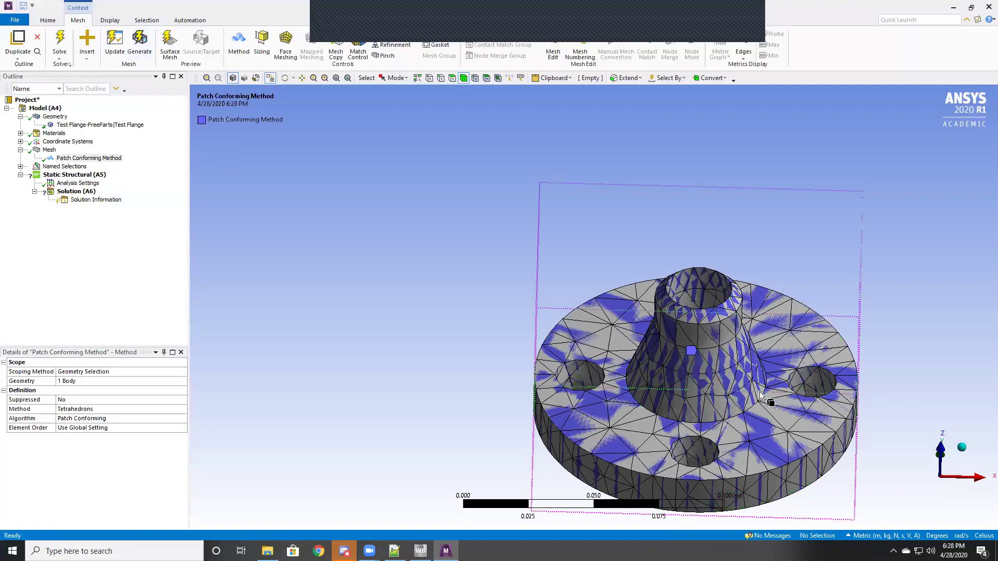
{"action": "middle_click_drag", "start_coordinate": [899, 303], "coordinate": [861, 250]}
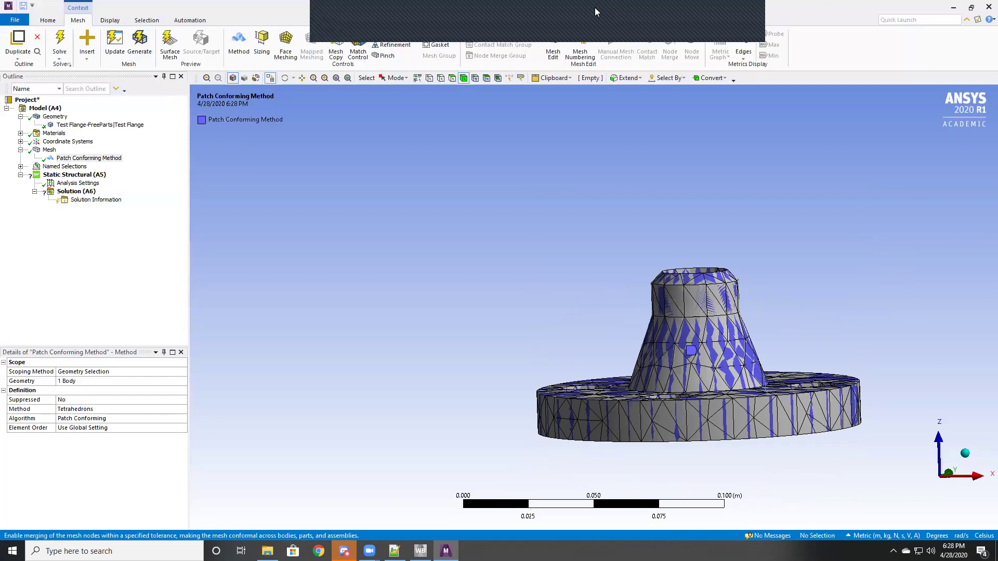
{"action": "middle_click_drag", "start_coordinate": [558, 260], "coordinate": [539, 388]}
{"action": "scroll", "coordinate": [561, 373], "scroll_direction": "up", "scroll_amount": 3}
{"action": "scroll", "coordinate": [560, 370], "scroll_direction": "up", "scroll_amount": 5}
{"action": "middle_click_drag", "start_coordinate": [604, 445], "coordinate": [596, 390]}
{"action": "scroll", "coordinate": [596, 391], "scroll_direction": "down", "scroll_amount": 1}
{"action": "scroll", "coordinate": [596, 392], "scroll_direction": "down", "scroll_amount": 4}
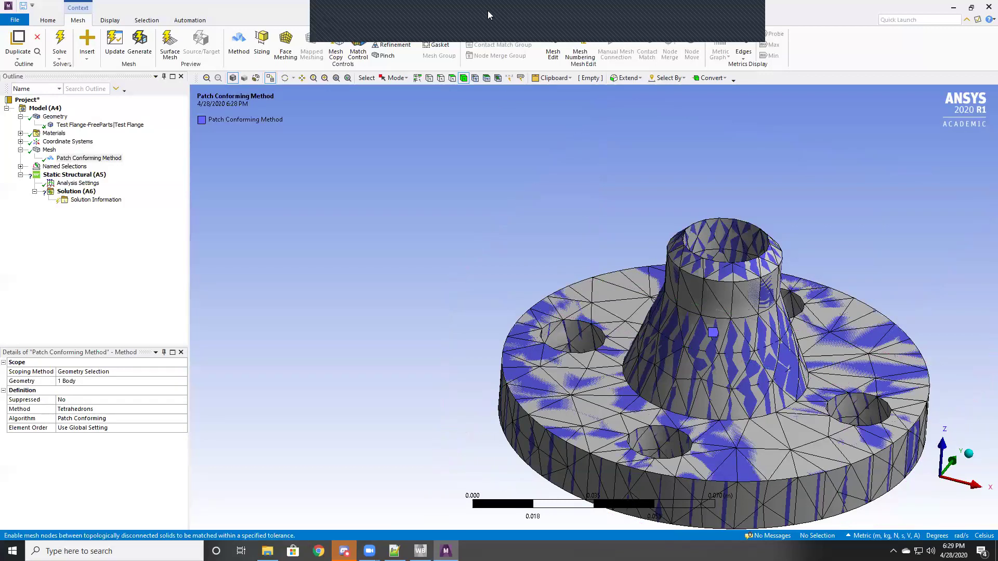
Step: Add a mesh sizing control scoped to the whole flange body
{"action": "left_click", "coordinate": [260, 46]}
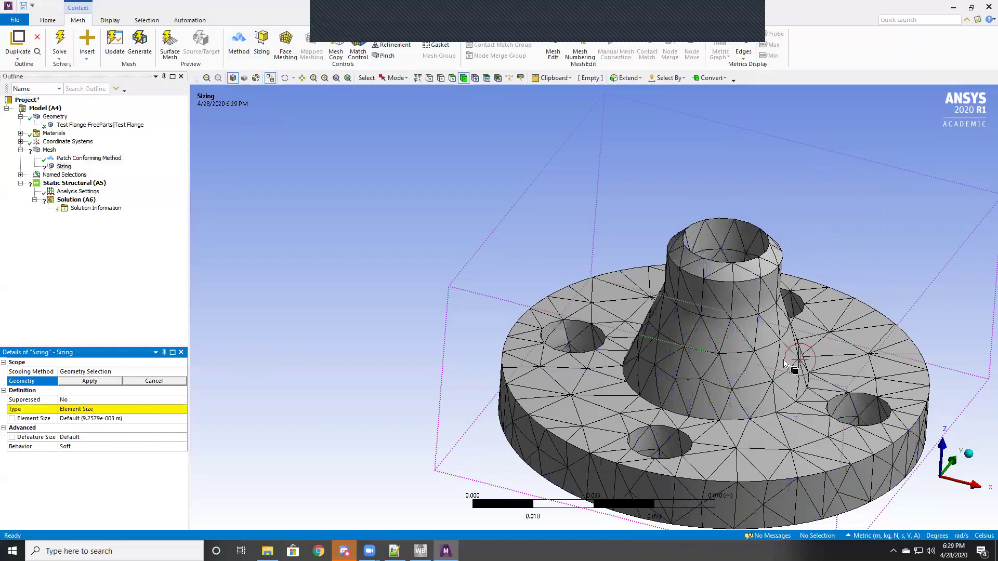
{"action": "left_click", "coordinate": [702, 329]}
{"action": "left_click", "coordinate": [79, 381]}
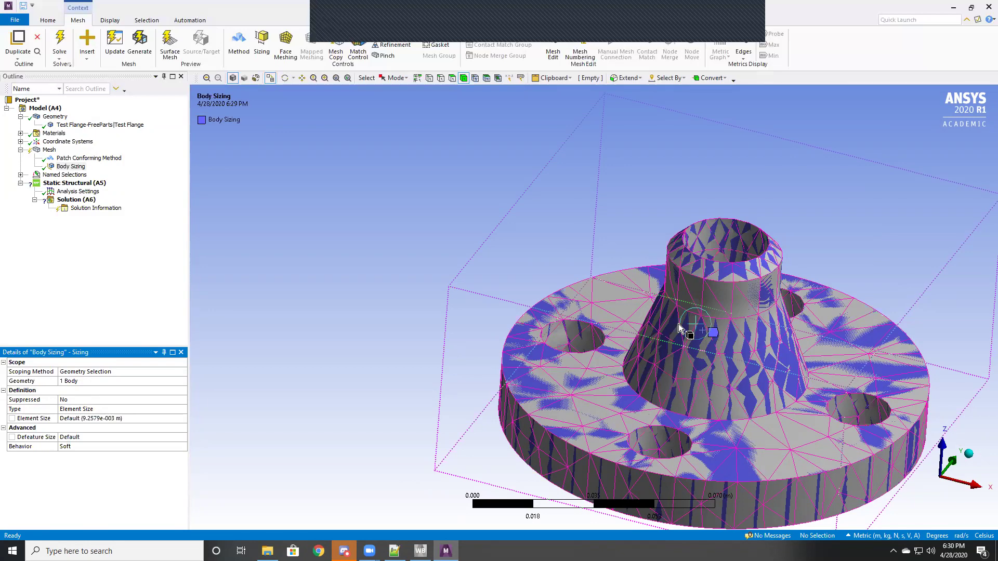
{"action": "scroll", "coordinate": [678, 324], "scroll_direction": "down", "scroll_amount": 2}
{"action": "middle_click_drag", "start_coordinate": [799, 285], "coordinate": [465, 363]}
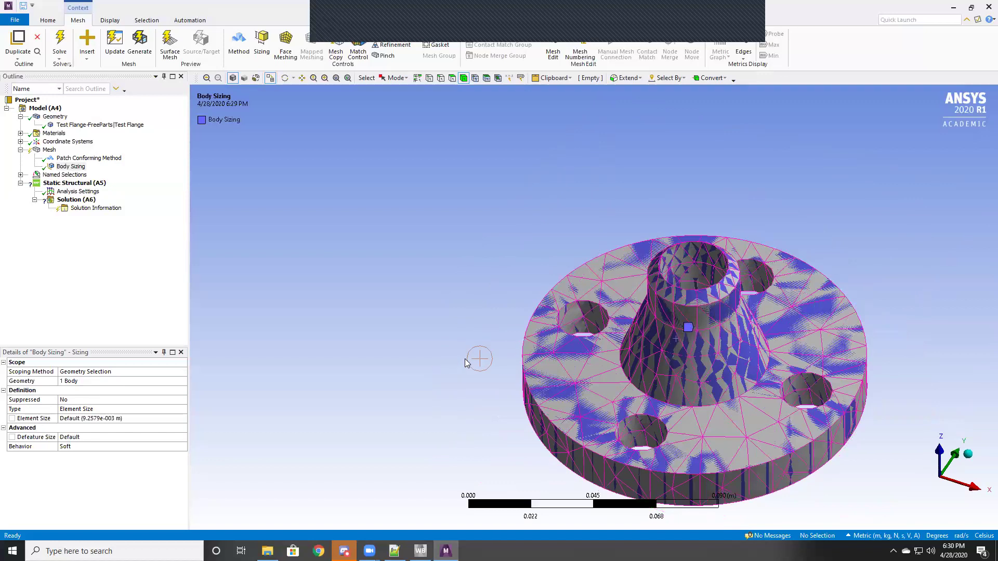
Step: Set the body sizing's element size to 0.008 m, regenerate the mesh, and inspect the refined elements up close
{"action": "left_click", "coordinate": [115, 419]}
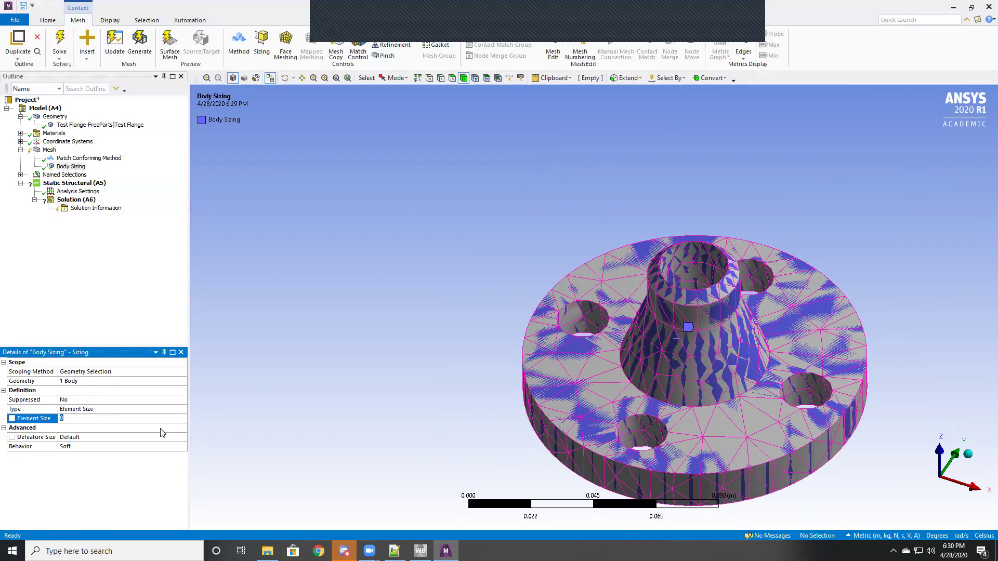
{"action": "type", "text": "8.e-003"}
{"action": "key", "text": "Return"}
{"action": "left_click", "coordinate": [144, 47]}
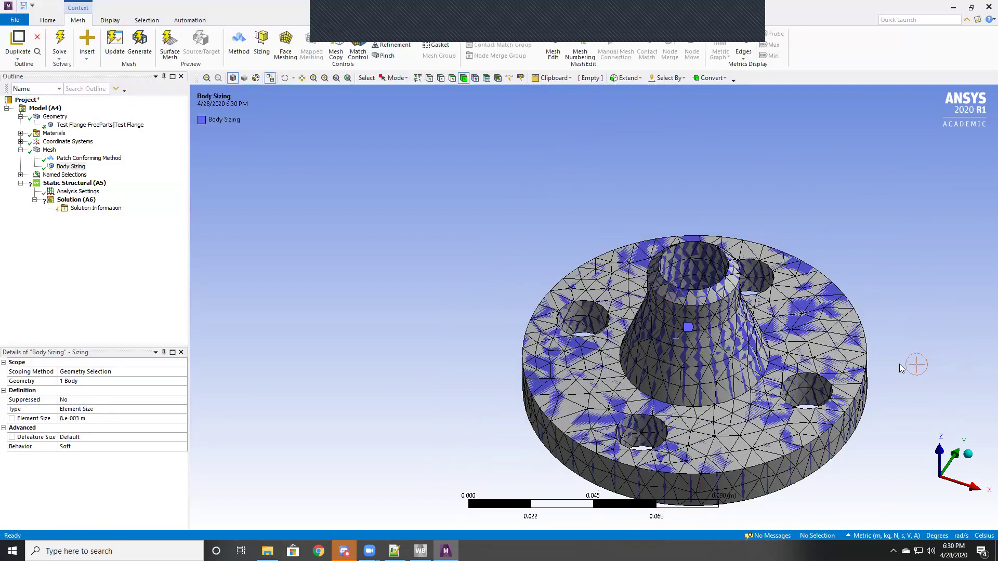
{"action": "middle_click_drag", "start_coordinate": [912, 352], "coordinate": [757, 294]}
{"action": "scroll", "coordinate": [598, 293], "scroll_direction": "up", "scroll_amount": 3}
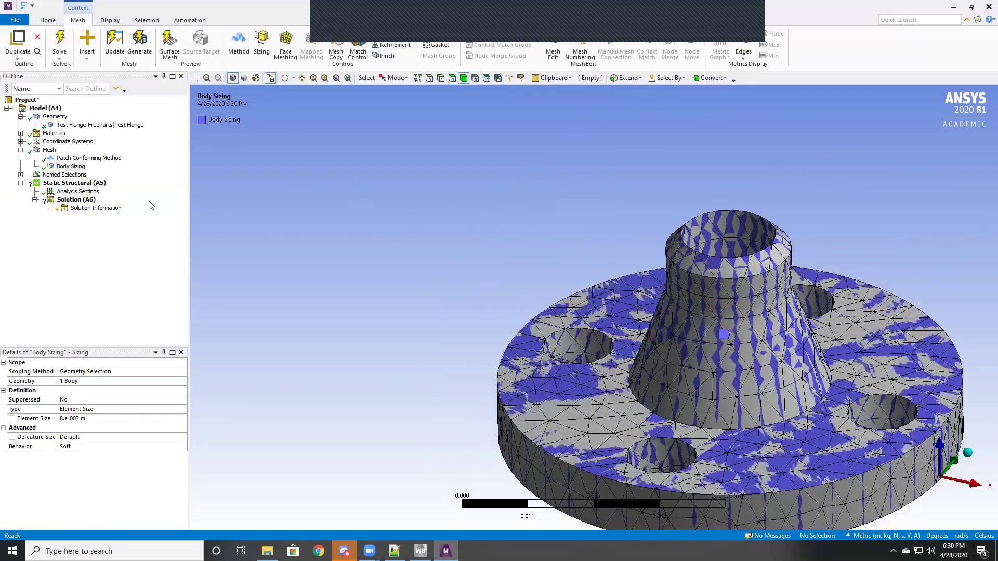
{"action": "scroll", "coordinate": [552, 222], "scroll_direction": "up", "scroll_amount": 3}
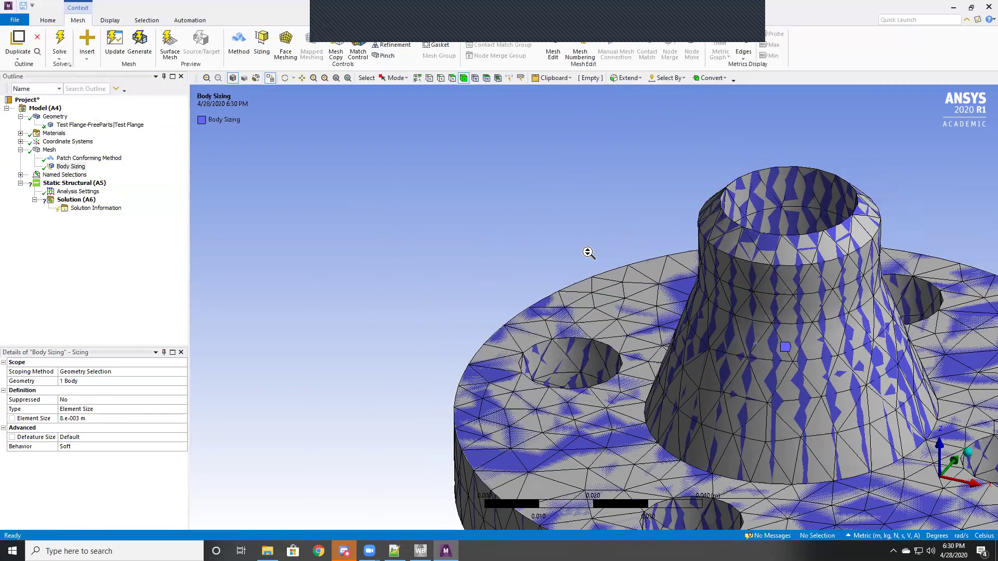
{"action": "scroll", "coordinate": [568, 220], "scroll_direction": "up", "scroll_amount": 1}
{"action": "middle_click_drag", "start_coordinate": [647, 260], "coordinate": [410, 215]}
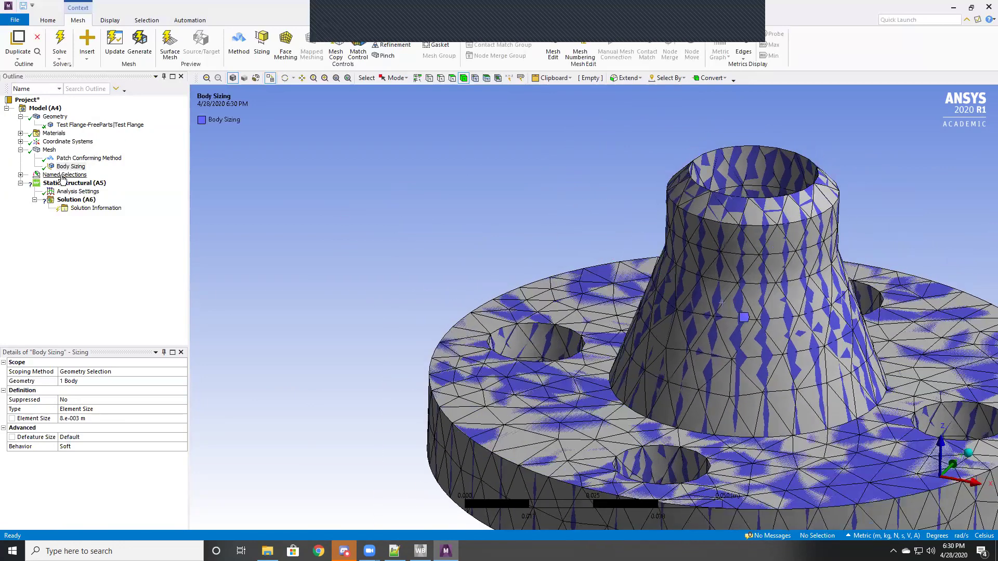
Step: Review the mesh quality statistics for Skewness, and switch the mesh metric back to Orthogonal Quality to review those
{"action": "left_click", "coordinate": [49, 150]}
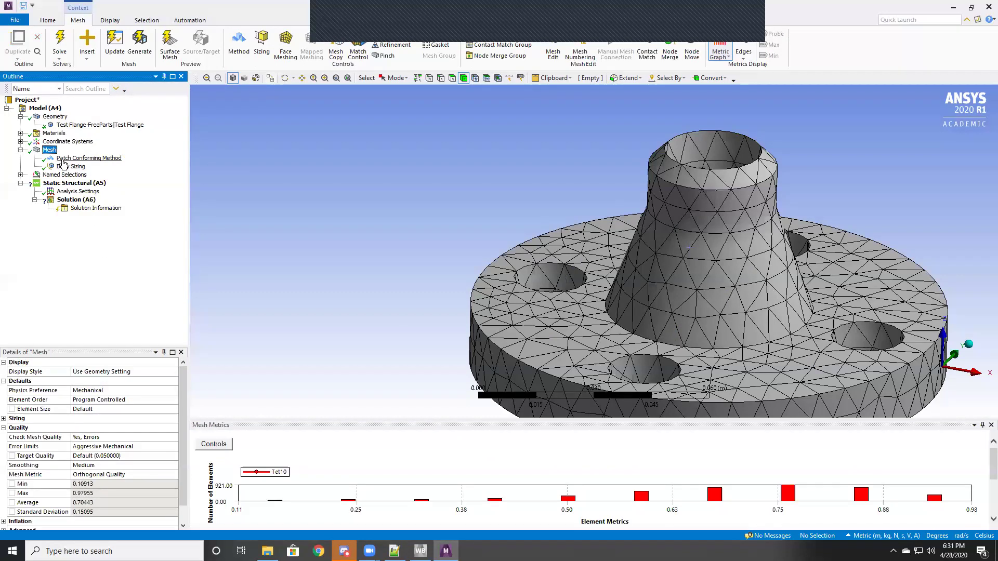
{"action": "left_click", "coordinate": [96, 475]}
{"action": "left_click", "coordinate": [97, 475]}
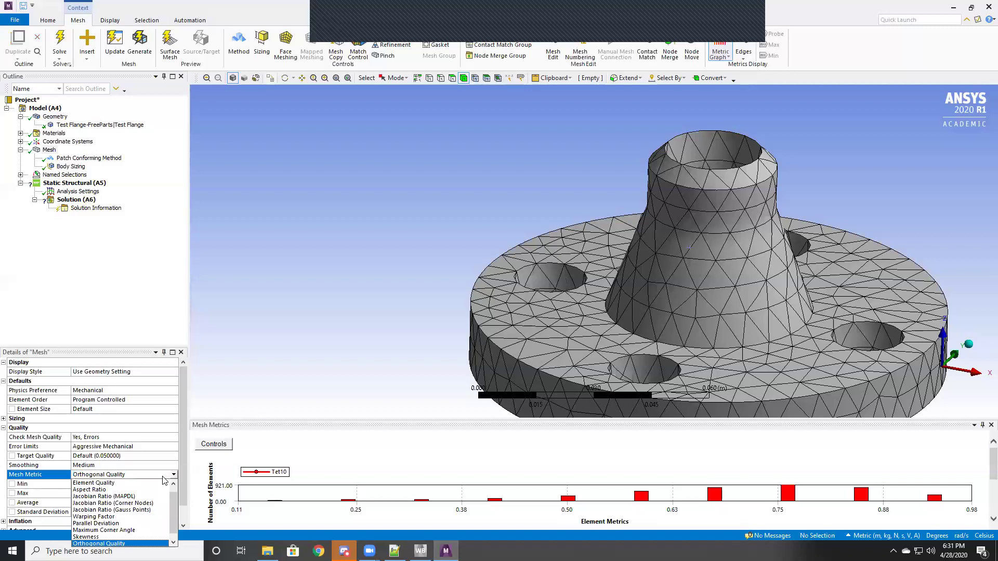
{"action": "left_click", "coordinate": [96, 537]}
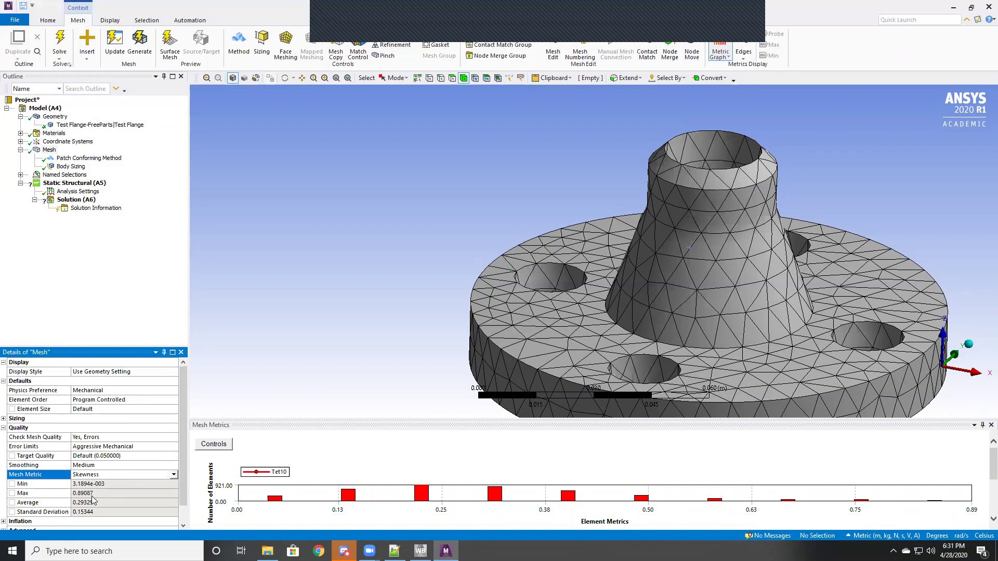
{"action": "left_click", "coordinate": [174, 474]}
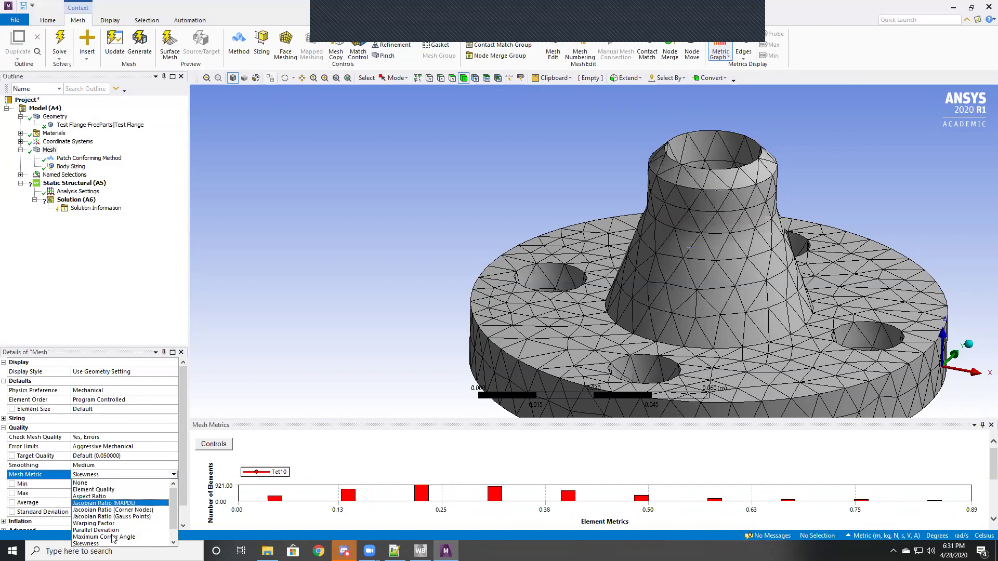
{"action": "scroll", "coordinate": [109, 520], "scroll_direction": "down", "scroll_amount": 2}
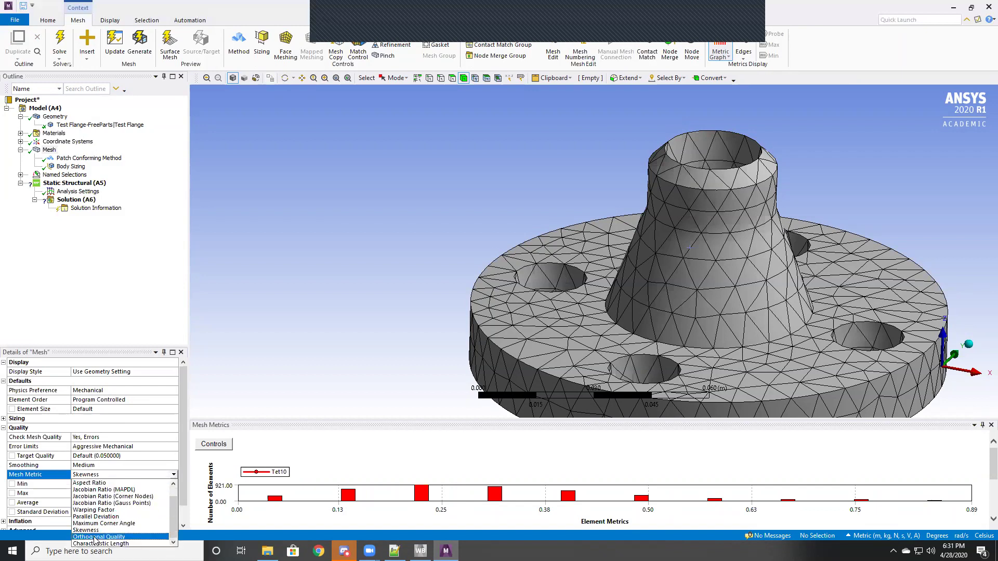
{"action": "left_click", "coordinate": [108, 521]}
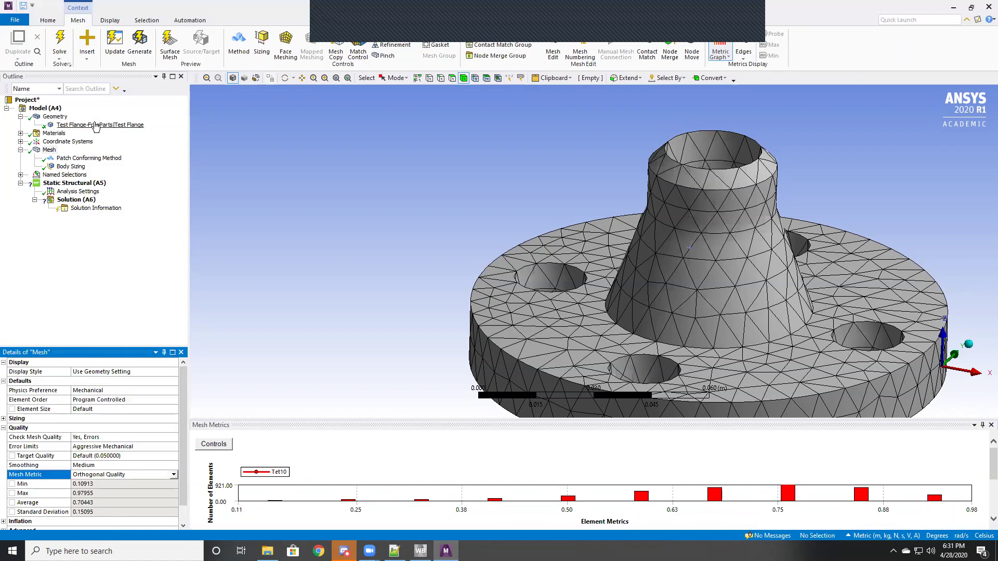
Step: Regenerate the mesh with the body sizing's element size set to 0.006 m, and check its orthogonal quality statistics
{"action": "left_click", "coordinate": [71, 166]}
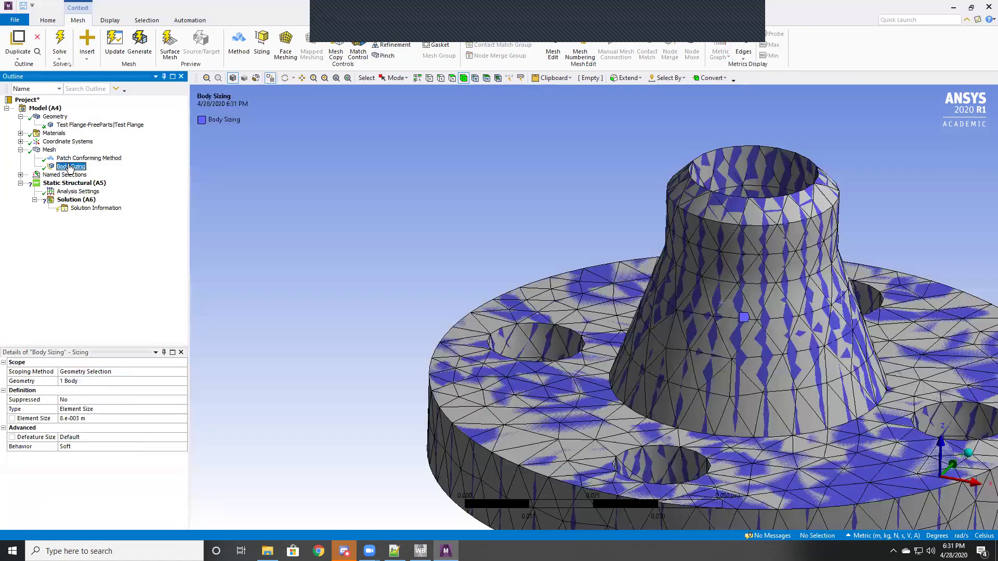
{"action": "left_click", "coordinate": [65, 421]}
{"action": "left_click_drag", "start_coordinate": [76, 418], "coordinate": [71, 418]}
{"action": "type", "text": "6"}
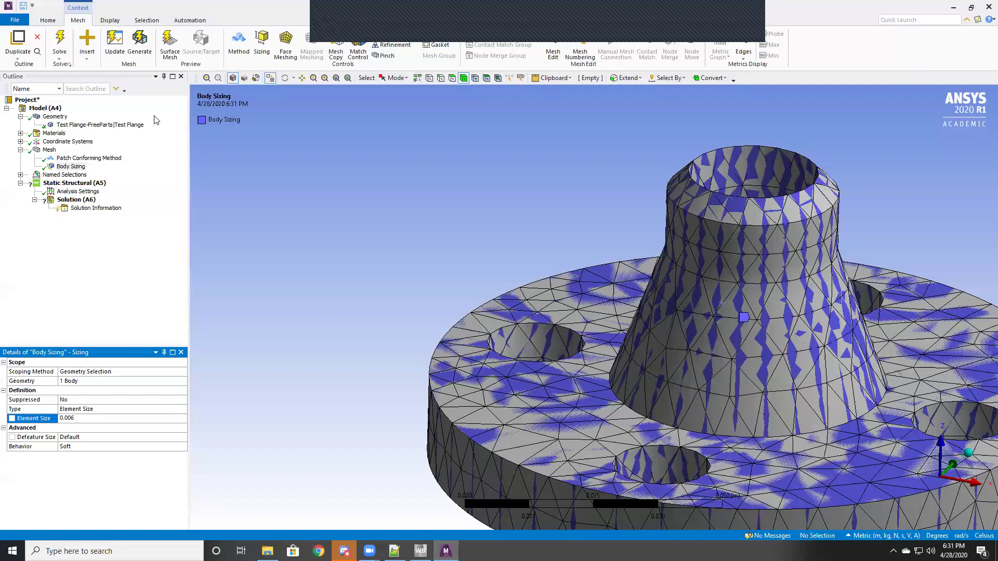
{"action": "left_click", "coordinate": [140, 47]}
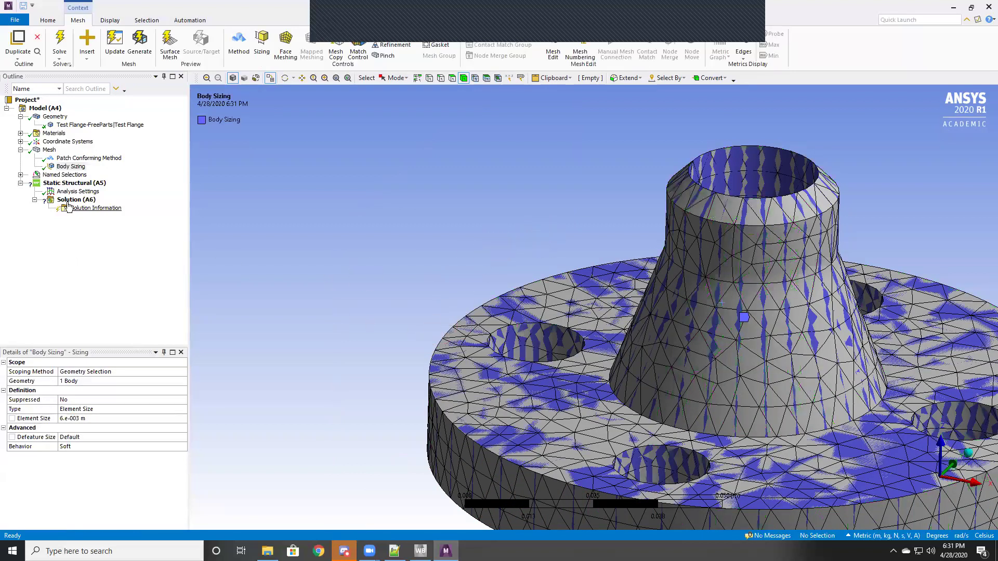
{"action": "left_click", "coordinate": [50, 150]}
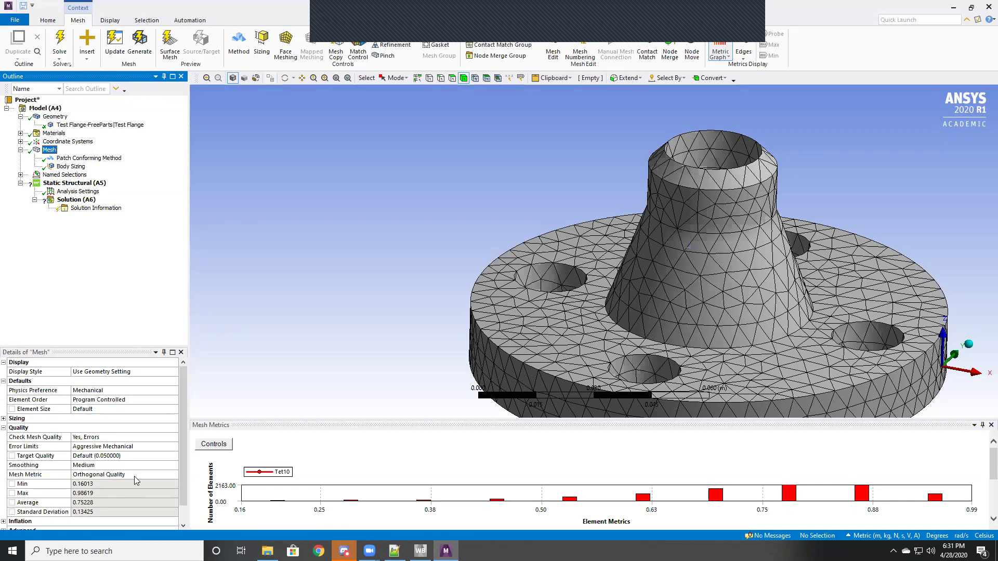
Step: Switch the mesh metric to Skewness and review its statistics and the flange mesh from several sides
{"action": "left_click", "coordinate": [112, 475]}
{"action": "left_click", "coordinate": [174, 475]}
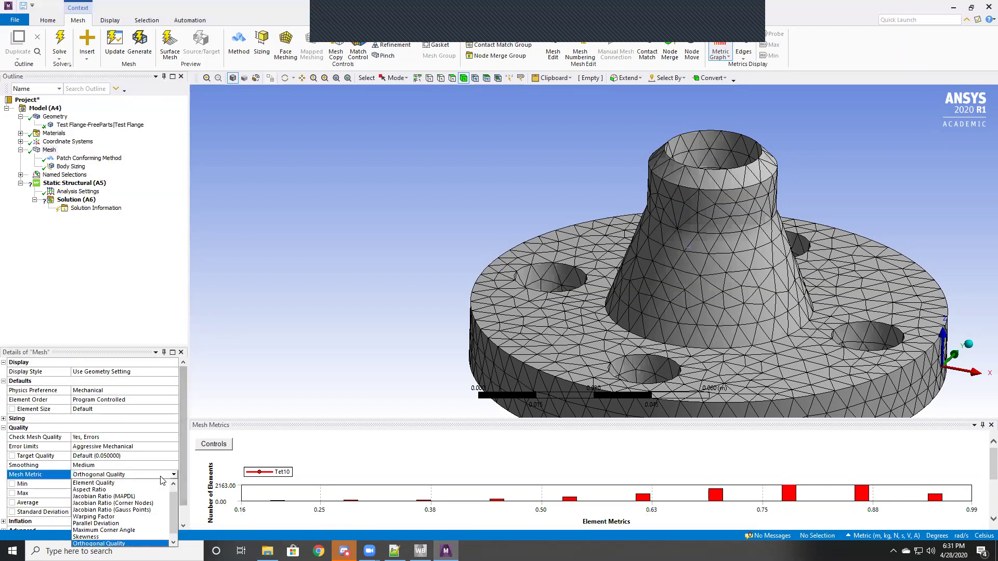
{"action": "left_click", "coordinate": [104, 538]}
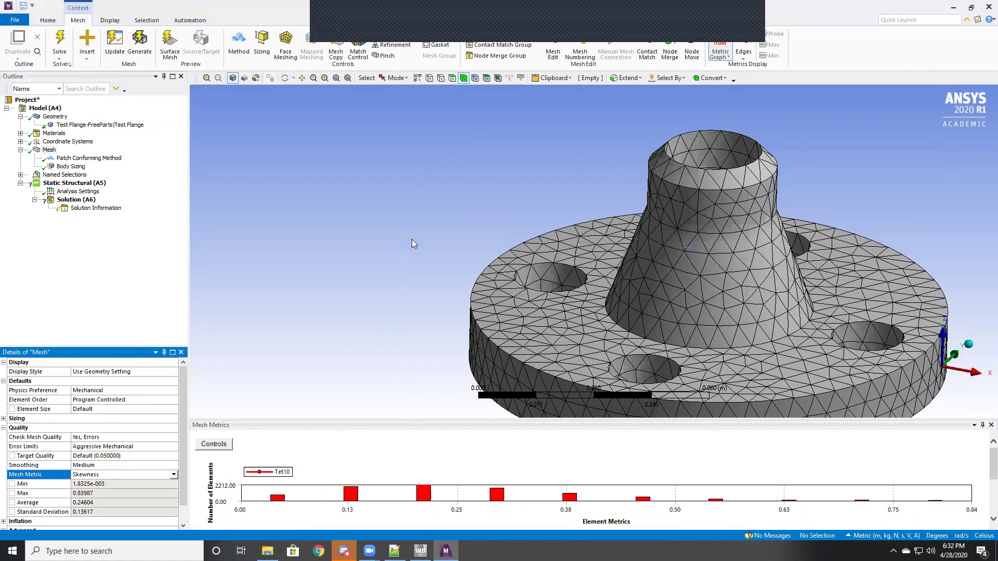
{"action": "middle_click_drag", "start_coordinate": [831, 316], "coordinate": [584, 314]}
{"action": "middle_click_drag", "start_coordinate": [566, 281], "coordinate": [813, 248]}
{"action": "middle_click_drag", "start_coordinate": [900, 245], "coordinate": [606, 212]}
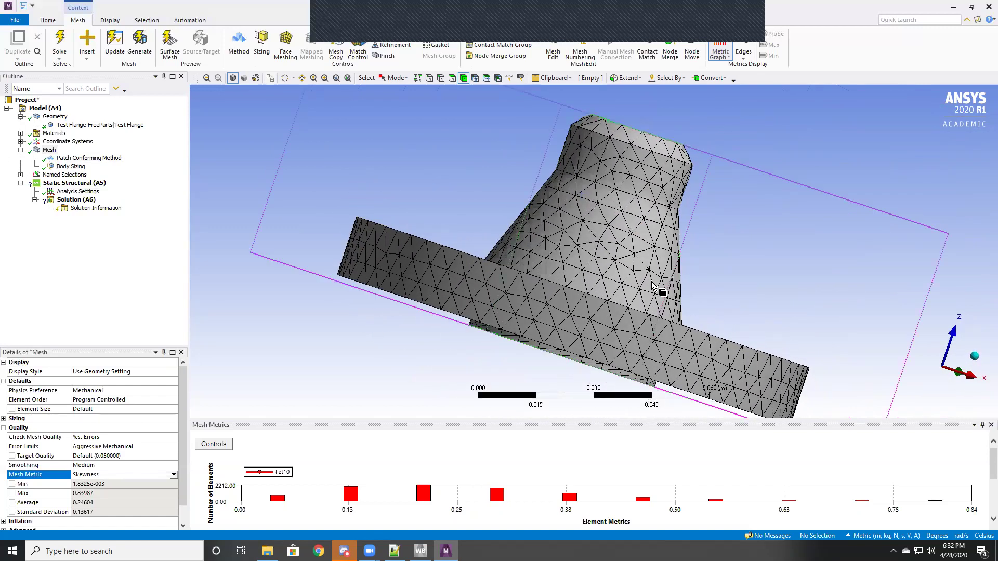
Step: Add a fixed support to the static structural analysis
{"action": "left_click", "coordinate": [59, 185]}
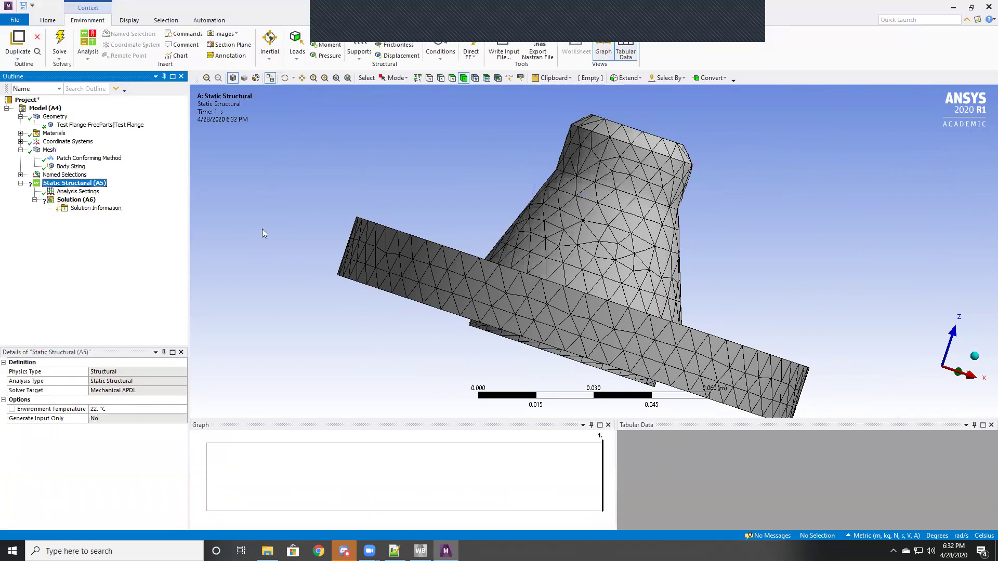
{"action": "middle_click_drag", "start_coordinate": [806, 232], "coordinate": [702, 218]}
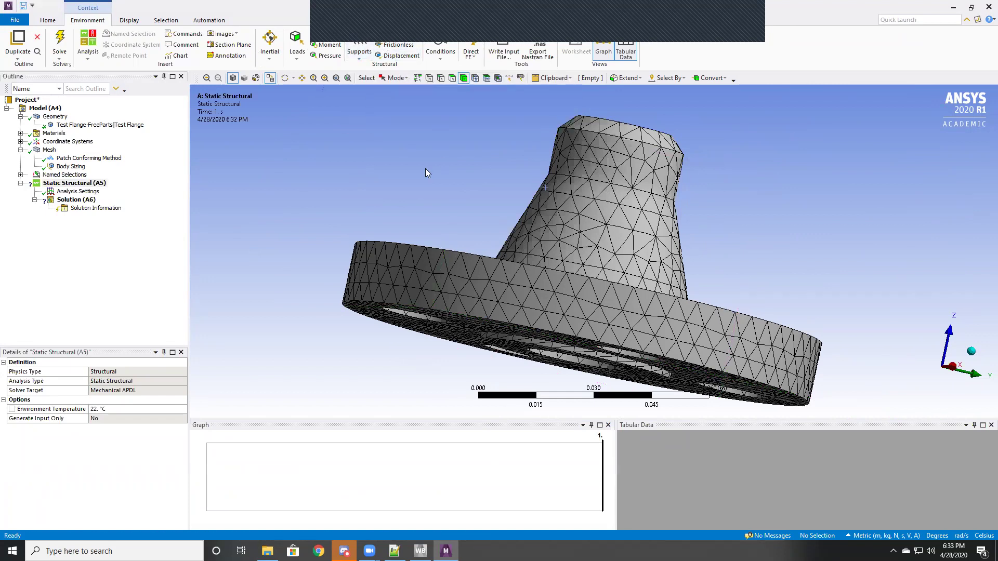
{"action": "left_click", "coordinate": [386, 34]}
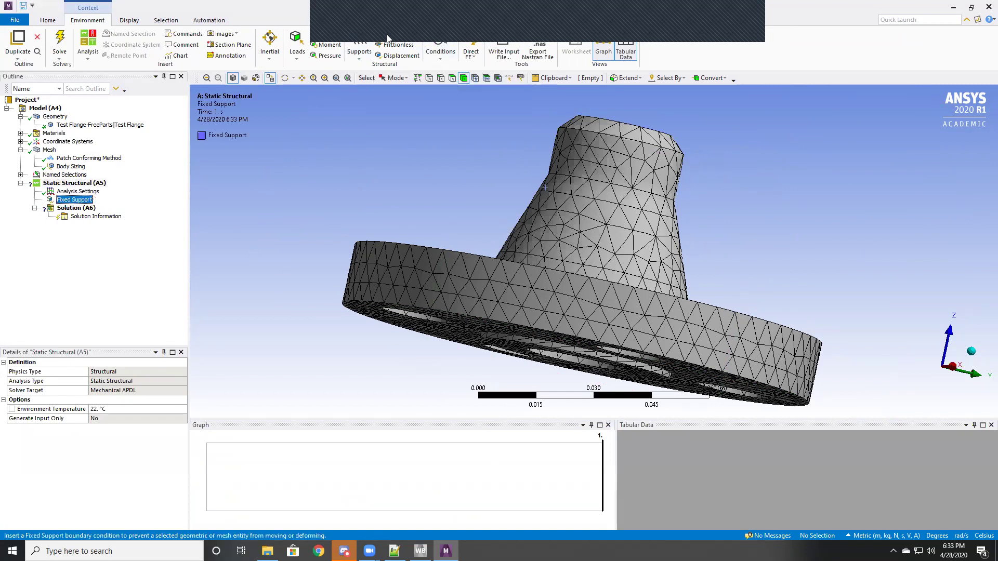
Step: Scope the fixed support to the hub's chamfered end, the flange's bottom face, and the raised face with its rim
{"action": "middle_click_drag", "start_coordinate": [787, 157], "coordinate": [655, 143]}
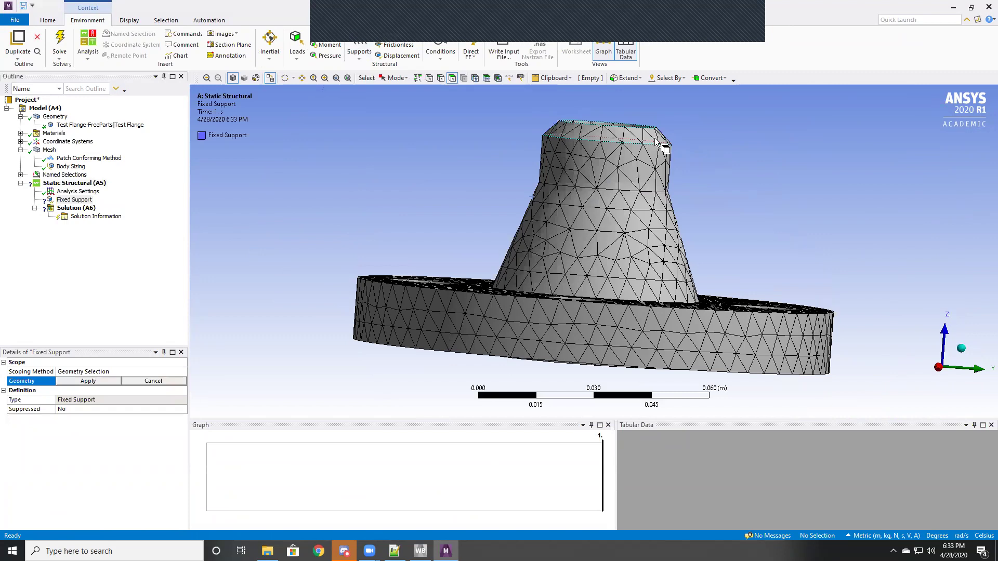
{"action": "left_click", "coordinate": [656, 143]}
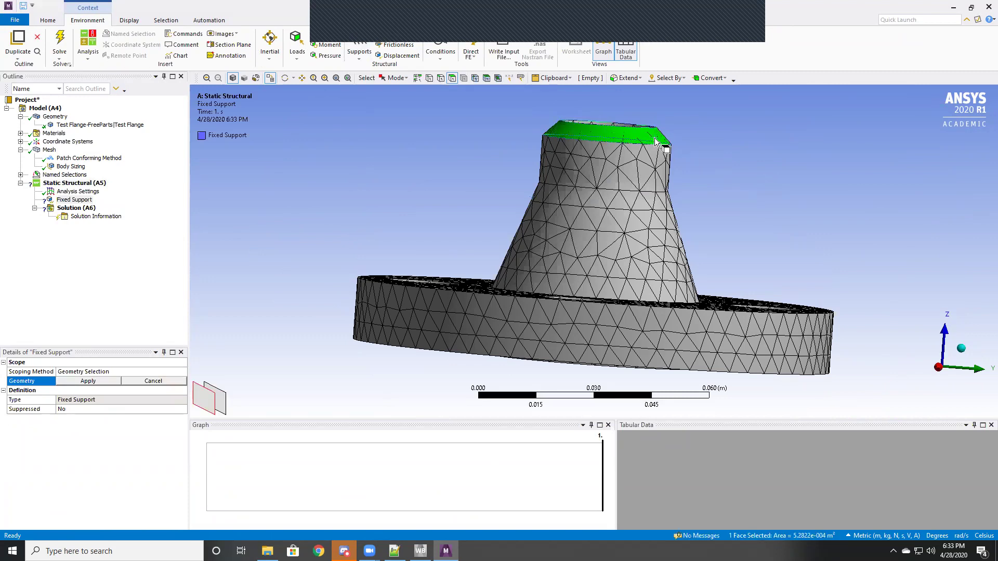
{"action": "middle_click_drag", "start_coordinate": [753, 278], "coordinate": [743, 185]}
{"action": "left_click", "coordinate": [700, 182], "text": "ctrl"}
{"action": "middle_click_drag", "start_coordinate": [697, 280], "coordinate": [679, 290]}
{"action": "left_click", "coordinate": [669, 286], "text": "ctrl"}
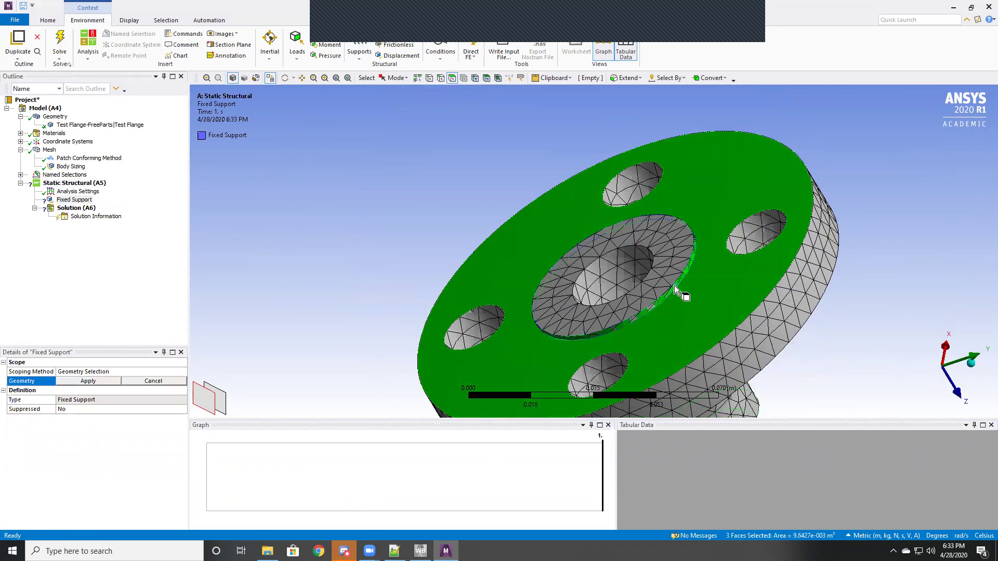
{"action": "left_click", "coordinate": [669, 290], "text": "ctrl"}
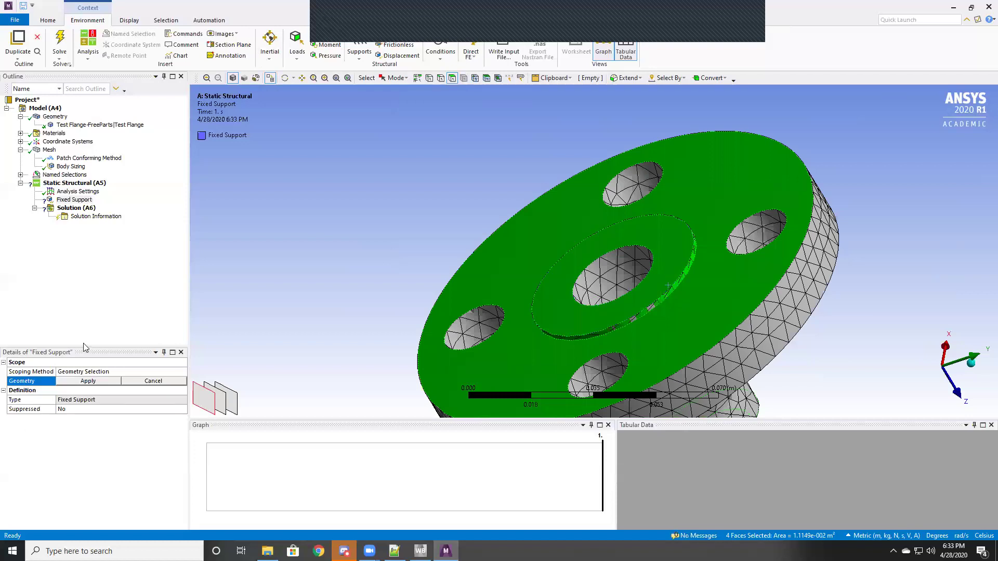
{"action": "left_click", "coordinate": [94, 382]}
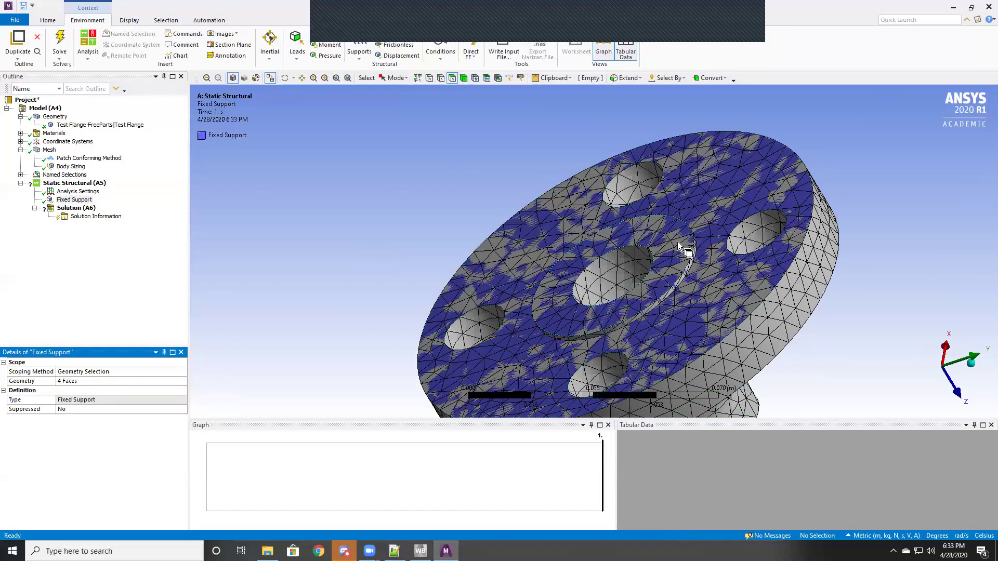
{"action": "middle_click_drag", "start_coordinate": [516, 197], "coordinate": [483, 278]}
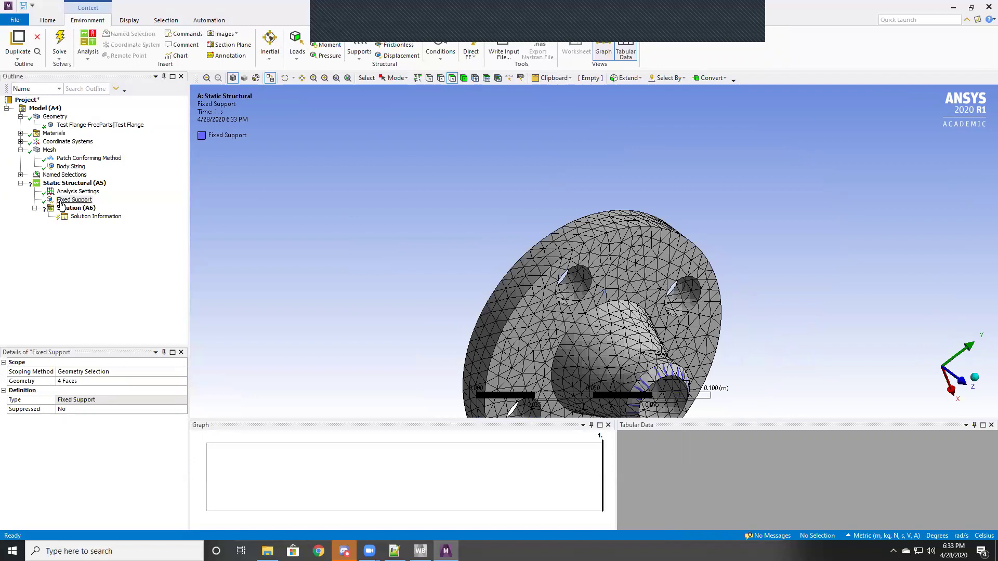
Step: Add a pressure load scoped to the faces of the Outside named selection
{"action": "left_click", "coordinate": [322, 59]}
{"action": "middle_click_drag", "start_coordinate": [458, 308], "coordinate": [465, 170]}
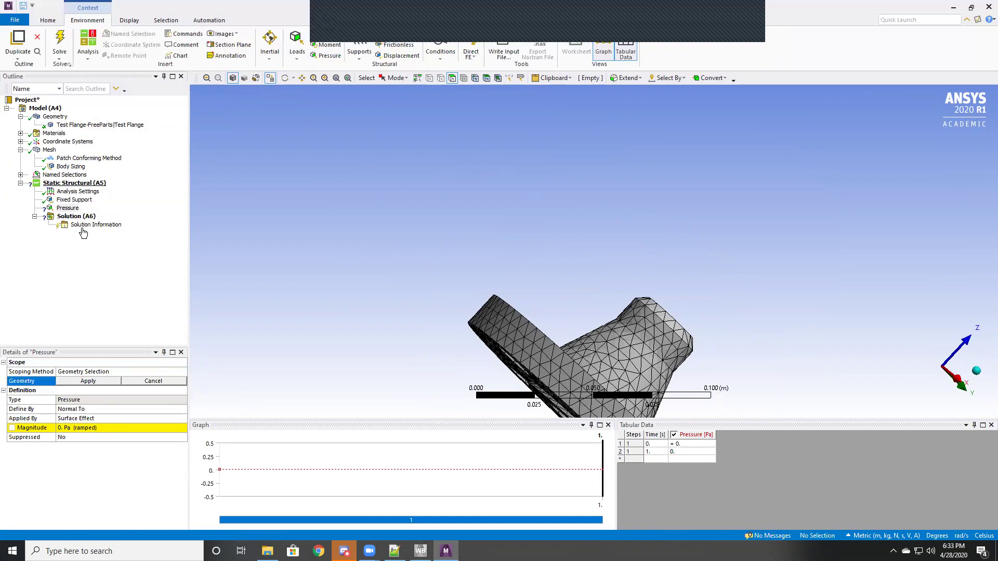
{"action": "left_click", "coordinate": [21, 175]}
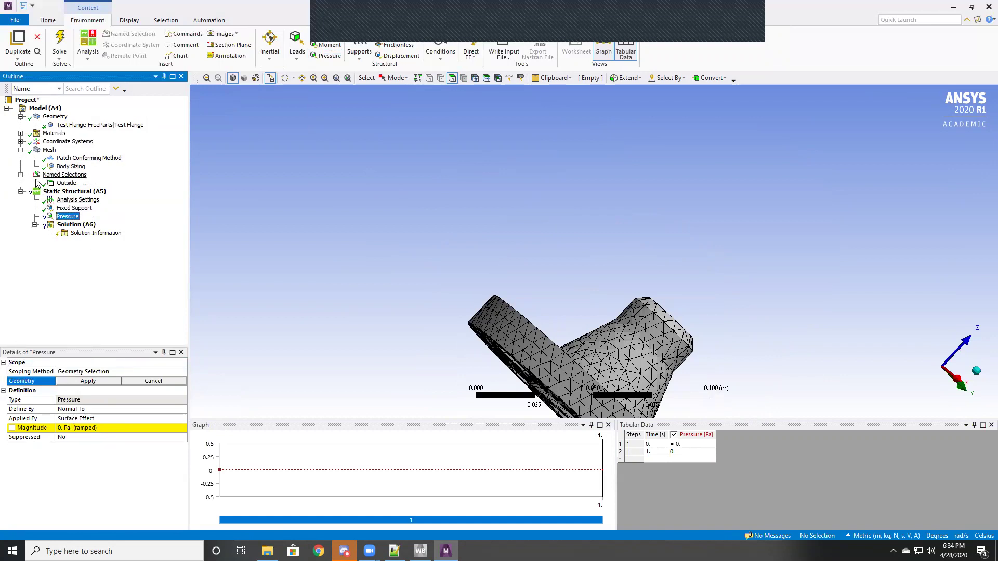
{"action": "left_click", "coordinate": [63, 185]}
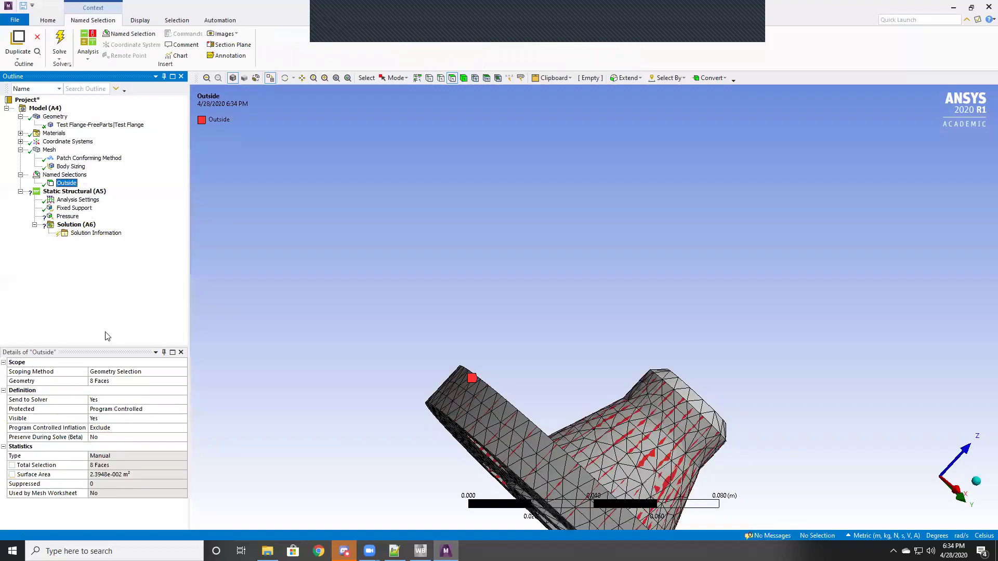
{"action": "right_click", "coordinate": [66, 185]}
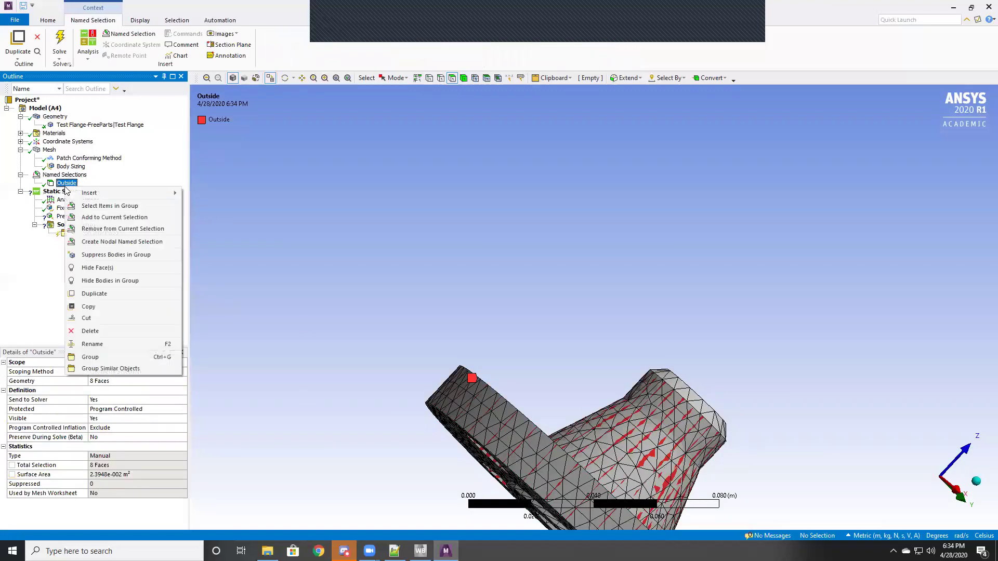
{"action": "left_click", "coordinate": [87, 207]}
{"action": "left_click", "coordinate": [67, 216]}
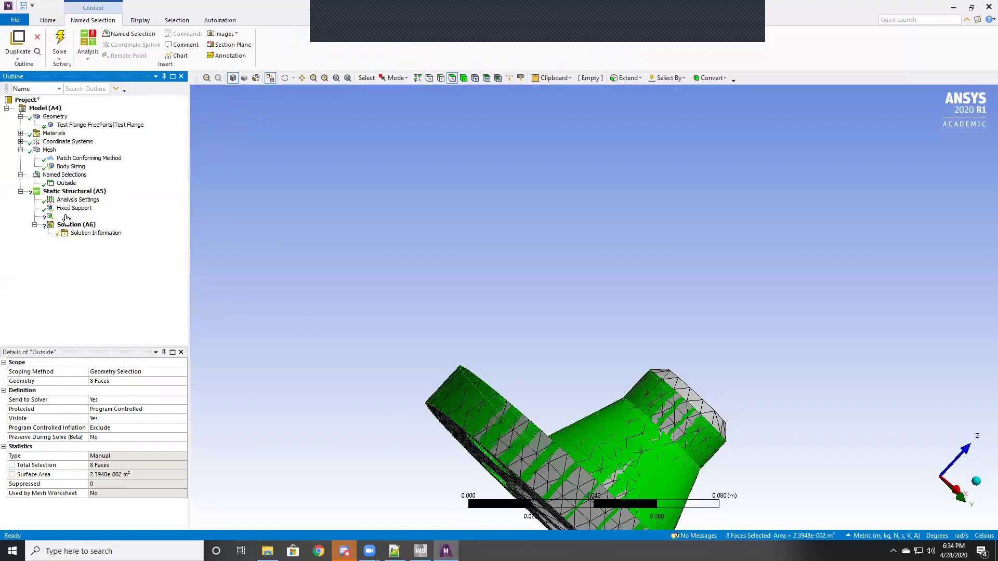
{"action": "left_click", "coordinate": [73, 381]}
{"action": "left_click", "coordinate": [73, 381]}
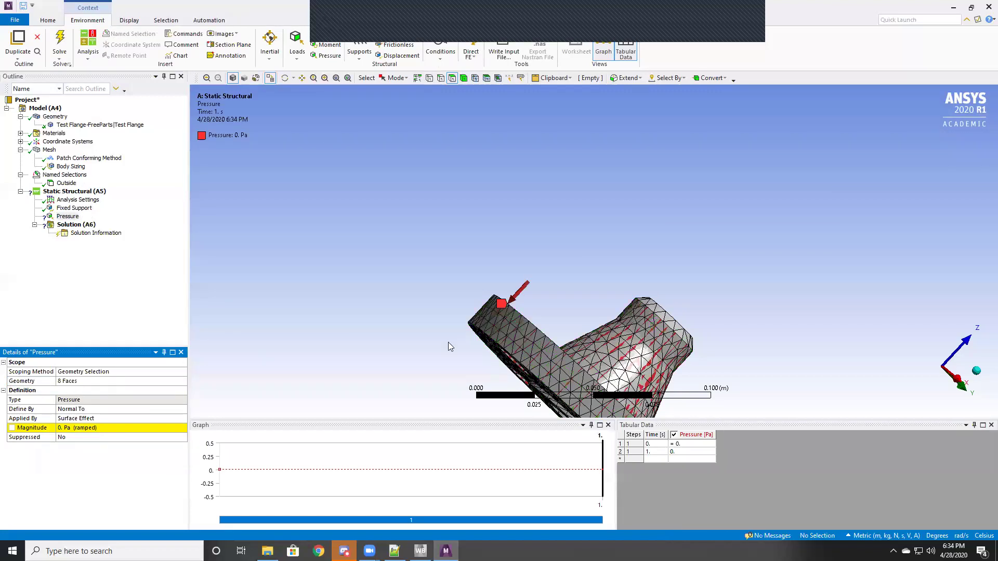
Step: Set the magnitude of the pressure on the outside faces to 101325 Pa
{"action": "middle_click_drag", "start_coordinate": [594, 305], "coordinate": [536, 328]}
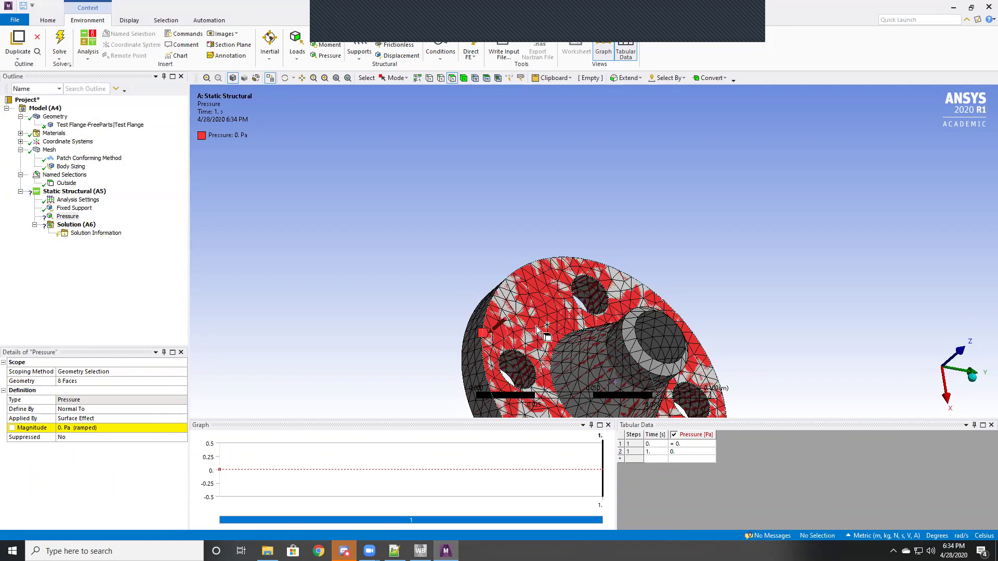
{"action": "middle_click_drag", "start_coordinate": [535, 326], "coordinate": [535, 275]}
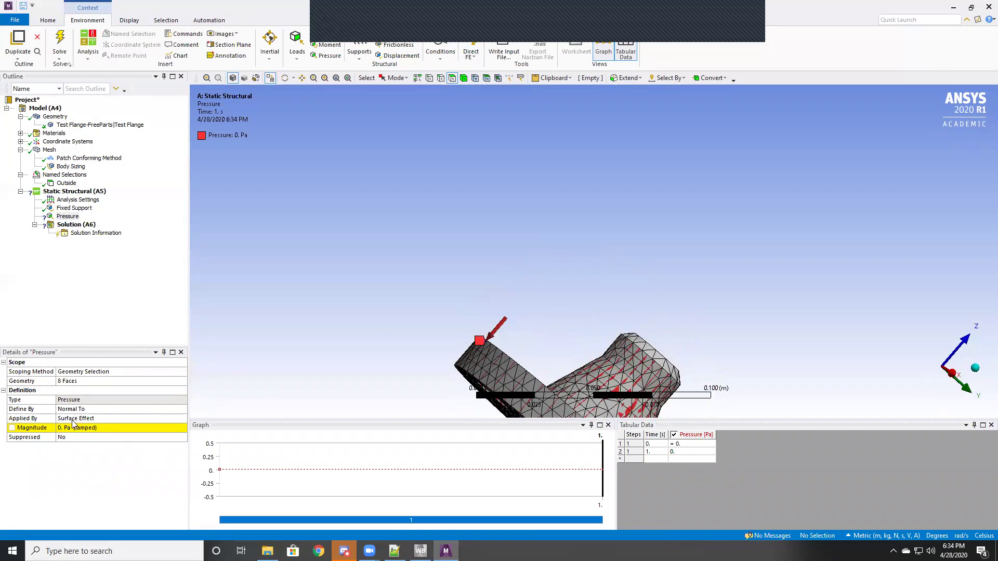
{"action": "left_click", "coordinate": [100, 428]}
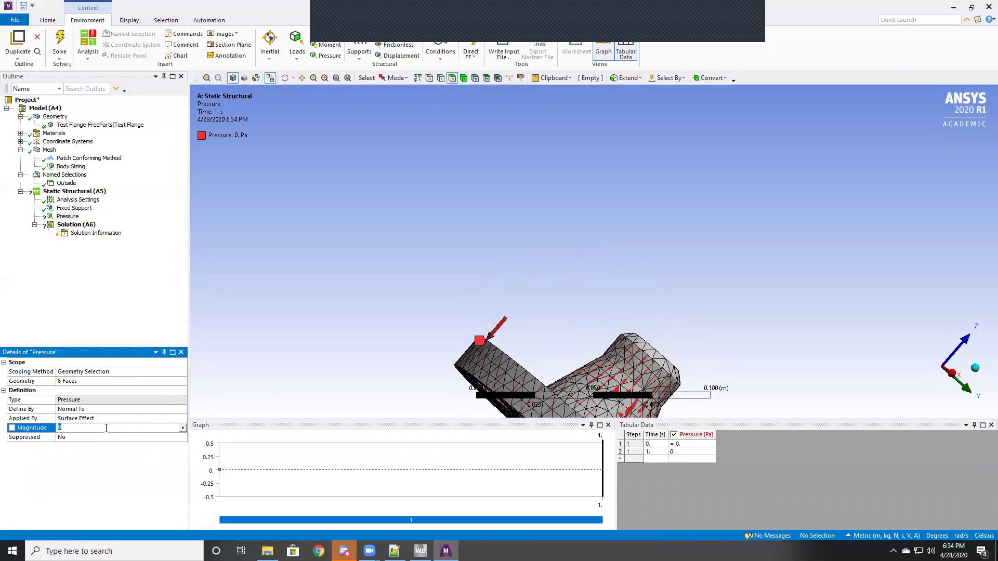
{"action": "type", "text": "101325"}
{"action": "middle_click_drag", "start_coordinate": [719, 289], "coordinate": [671, 346]}
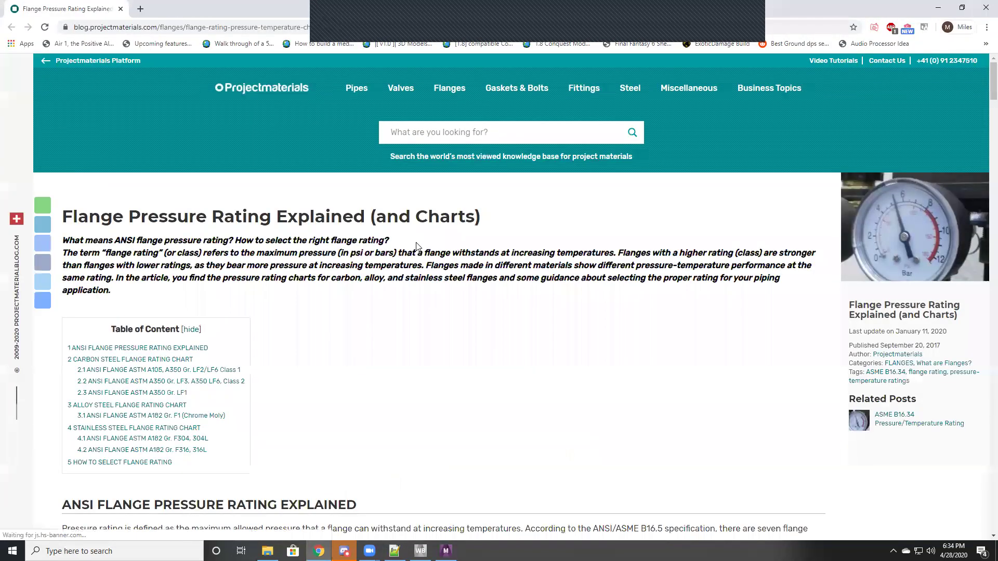
Step: Look up the stainless steel ASTM A182 Gr. F304, 304L pressure ratings on the web page in Chrome, and return to ANSYS Mechanical
{"action": "scroll", "coordinate": [410, 249], "scroll_direction": "down", "scroll_amount": 7}
{"action": "scroll", "coordinate": [459, 263], "scroll_direction": "down", "scroll_amount": 20}
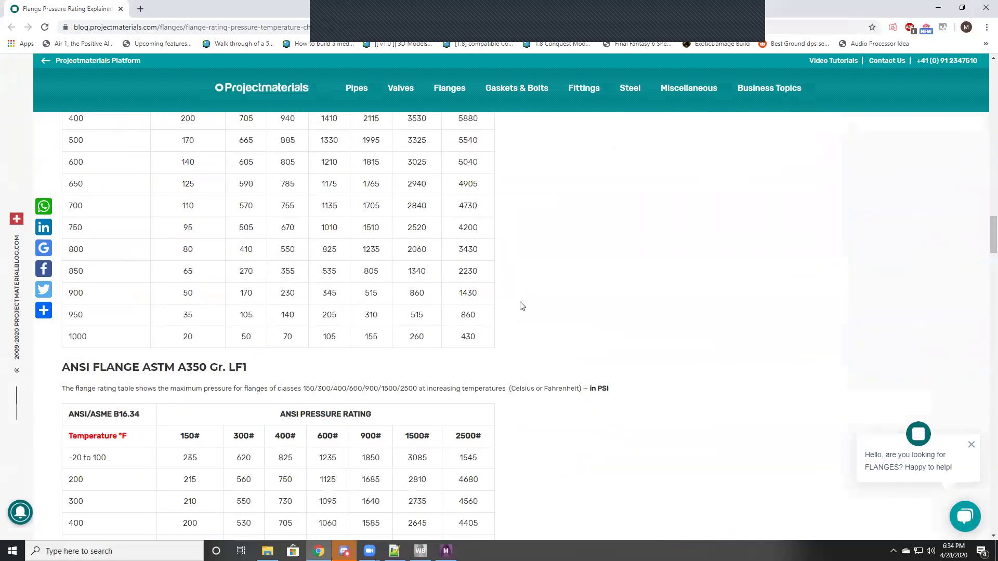
{"action": "scroll", "coordinate": [522, 310], "scroll_direction": "up", "scroll_amount": 4}
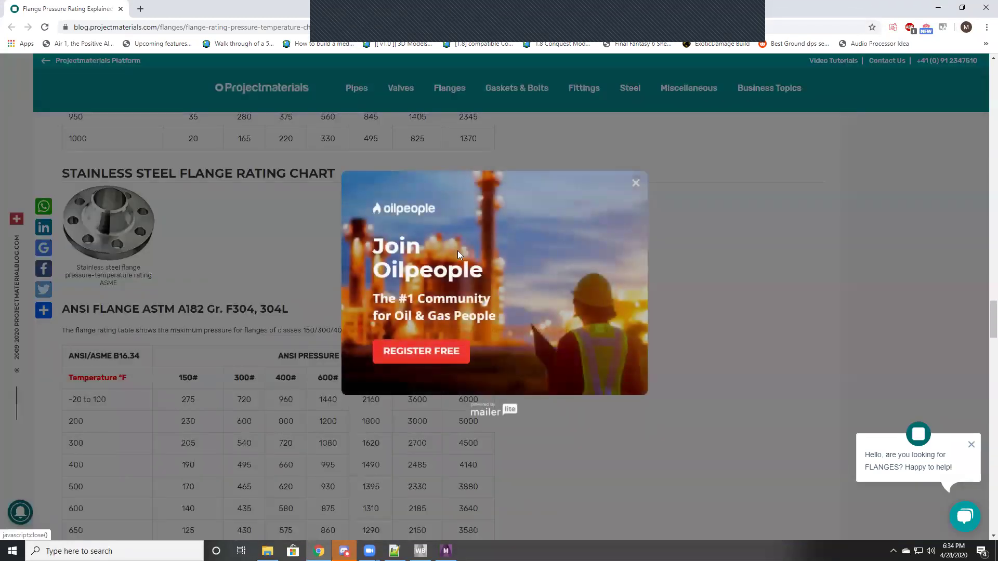
{"action": "left_click", "coordinate": [635, 183]}
{"action": "scroll", "coordinate": [653, 356], "scroll_direction": "down", "scroll_amount": 15}
{"action": "scroll", "coordinate": [646, 369], "scroll_direction": "up", "scroll_amount": 3}
{"action": "scroll", "coordinate": [639, 363], "scroll_direction": "up", "scroll_amount": 14}
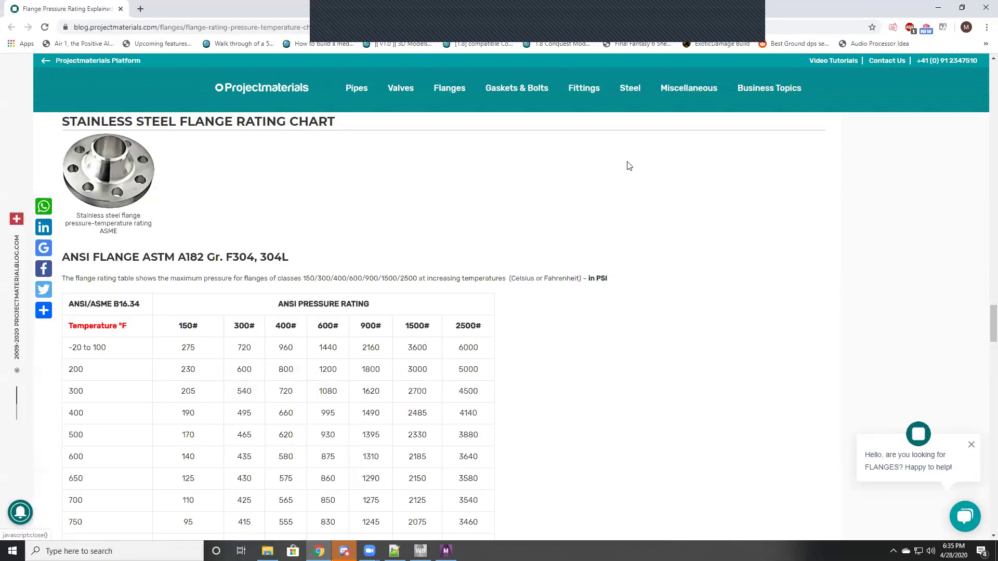
{"action": "left_click", "coordinate": [935, 8]}
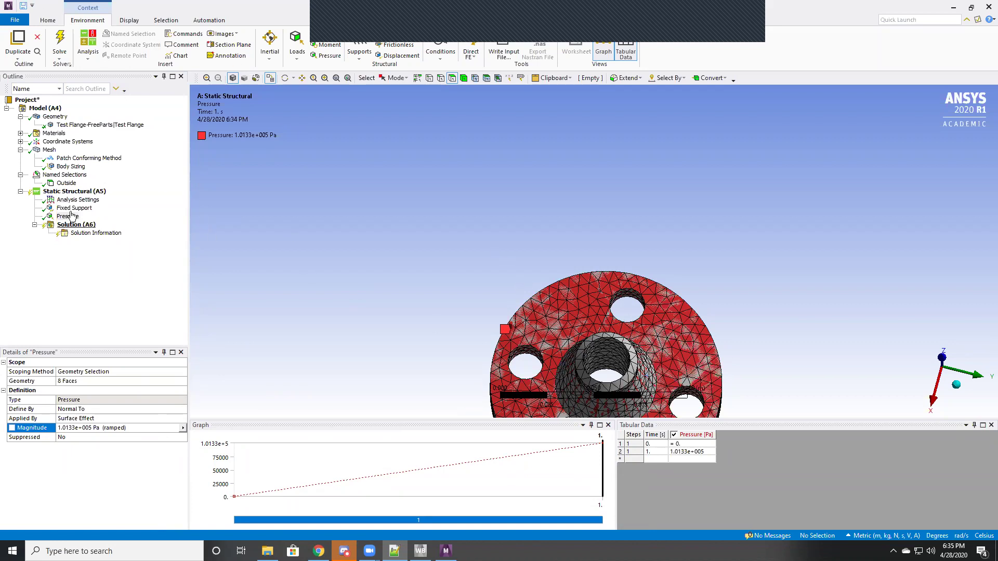
Step: Add a second pressure load of 4964225 Pa on the cylindrical face of the flange's central bore
{"action": "left_click", "coordinate": [325, 56]}
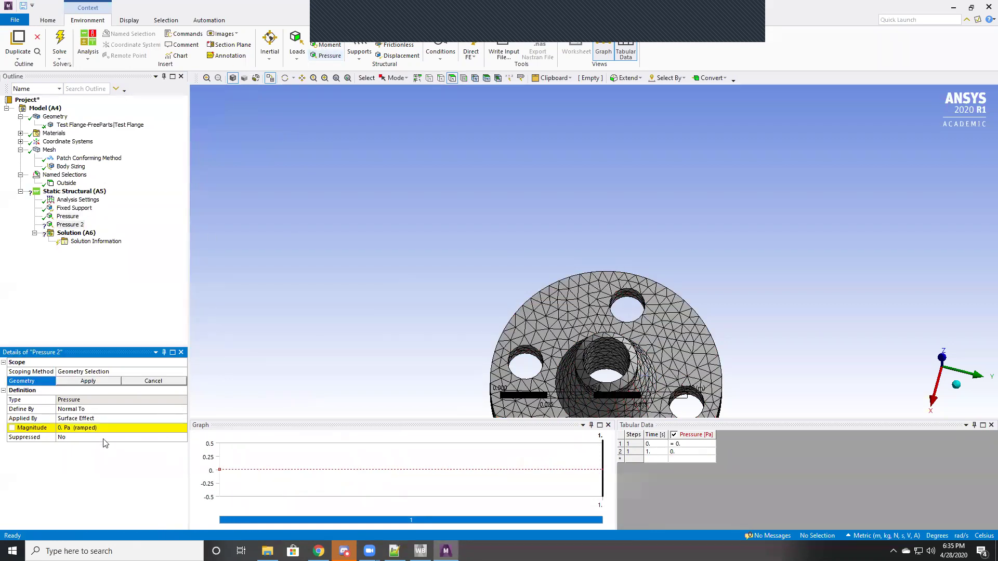
{"action": "left_click", "coordinate": [611, 354]}
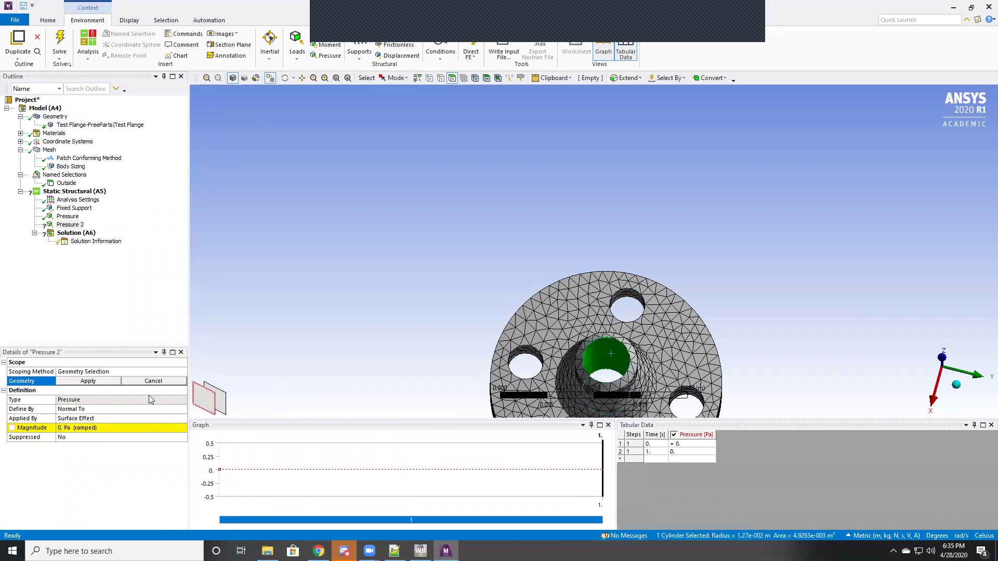
{"action": "left_click", "coordinate": [89, 381]}
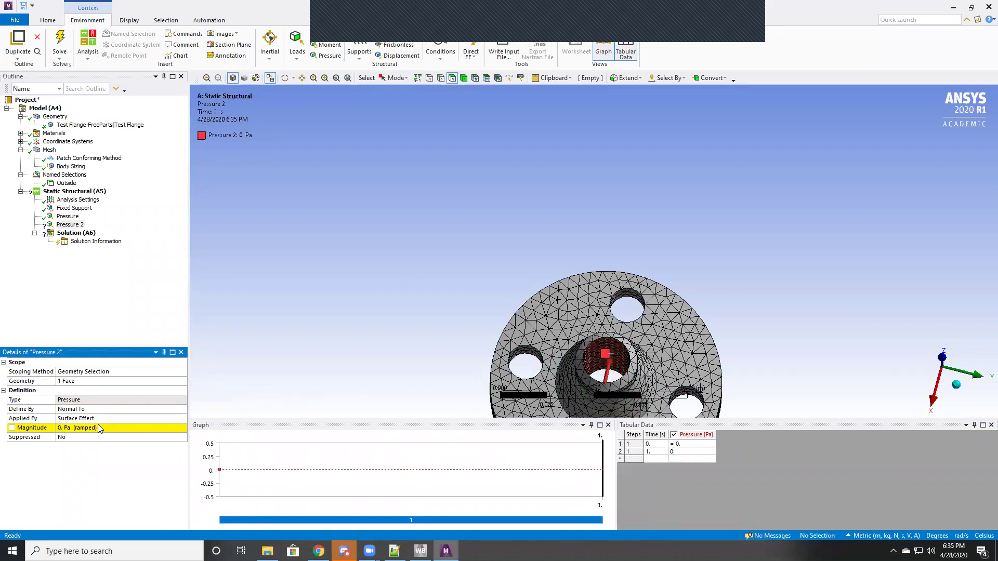
{"action": "left_click", "coordinate": [84, 428]}
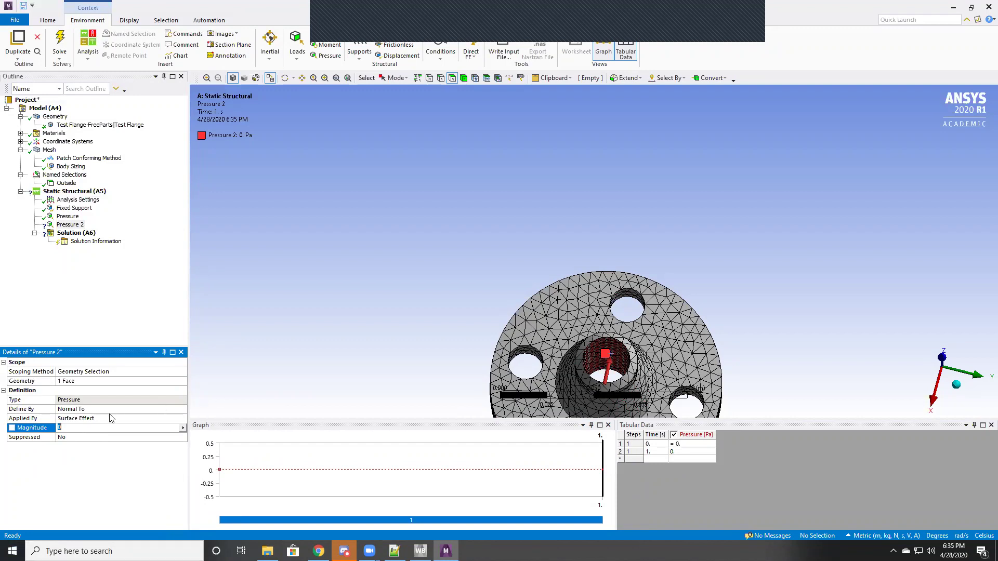
{"action": "type", "text": "4964225"}
{"action": "left_click", "coordinate": [82, 454]}
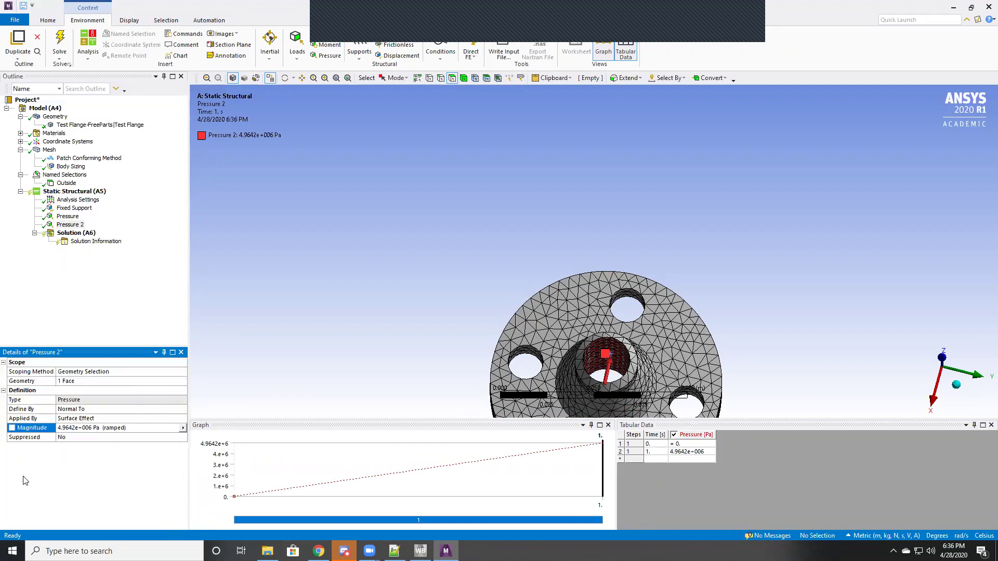
Step: Review which flange faces carry the fixed support and the outside pressure load
{"action": "middle_click_drag", "start_coordinate": [722, 311], "coordinate": [701, 221]}
{"action": "left_click", "coordinate": [73, 208]}
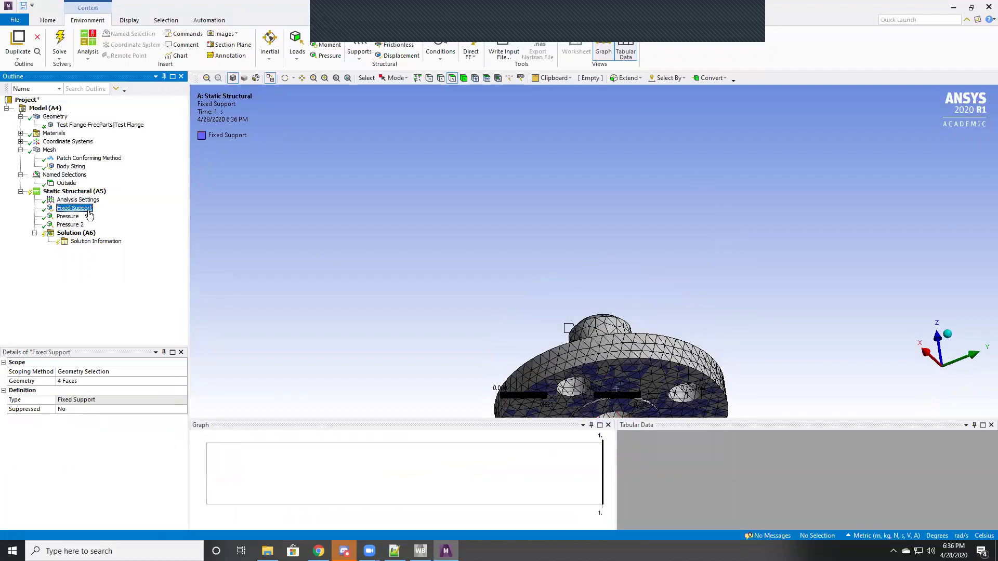
{"action": "middle_click_drag", "start_coordinate": [742, 329], "coordinate": [768, 258]}
{"action": "middle_click_drag", "start_coordinate": [721, 185], "coordinate": [593, 364]}
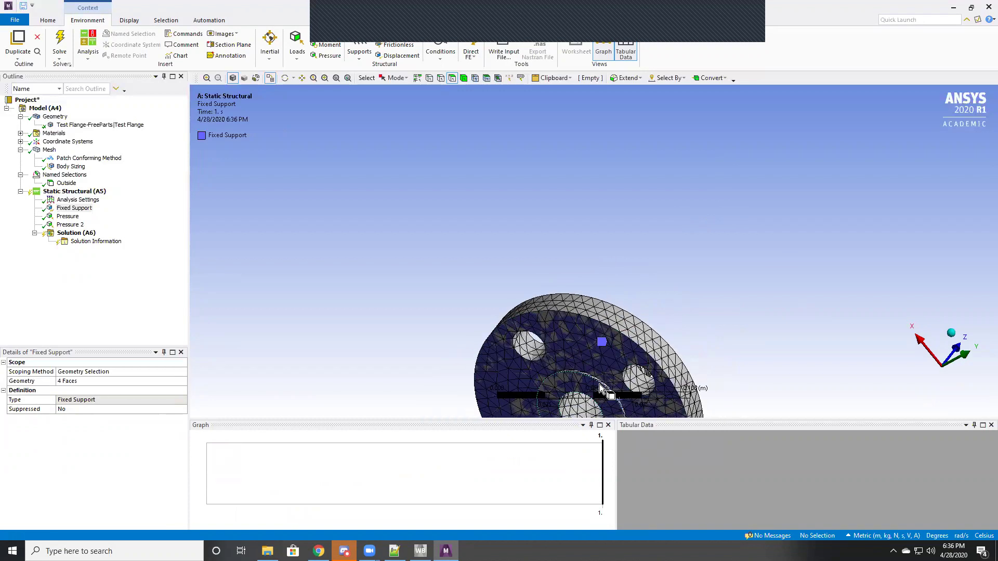
{"action": "middle_click_drag", "start_coordinate": [703, 251], "coordinate": [631, 379]}
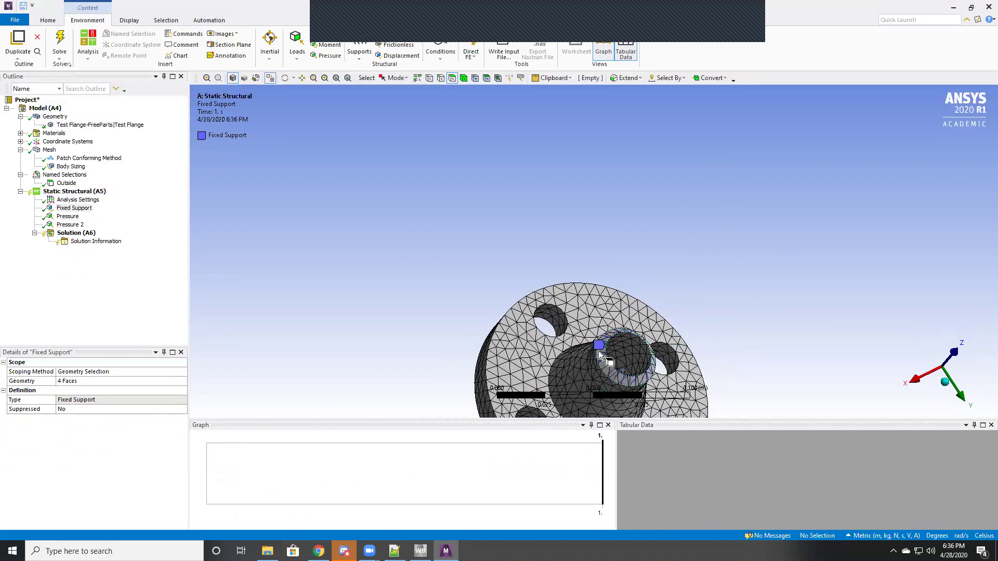
{"action": "left_click", "coordinate": [68, 216]}
{"action": "middle_click_drag", "start_coordinate": [597, 312], "coordinate": [551, 328]}
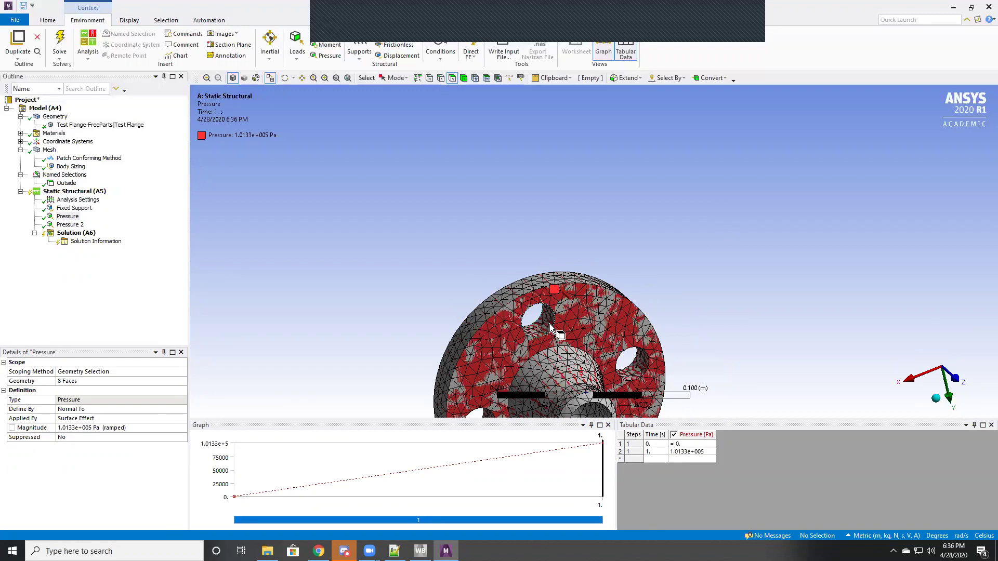
Step: Review the second pressure load on the flange's central bore face
{"action": "left_click", "coordinate": [77, 225]}
{"action": "middle_click_drag", "start_coordinate": [737, 333], "coordinate": [715, 338]}
{"action": "middle_click_drag", "start_coordinate": [719, 294], "coordinate": [581, 205]}
{"action": "middle_click_drag", "start_coordinate": [372, 238], "coordinate": [333, 291]}
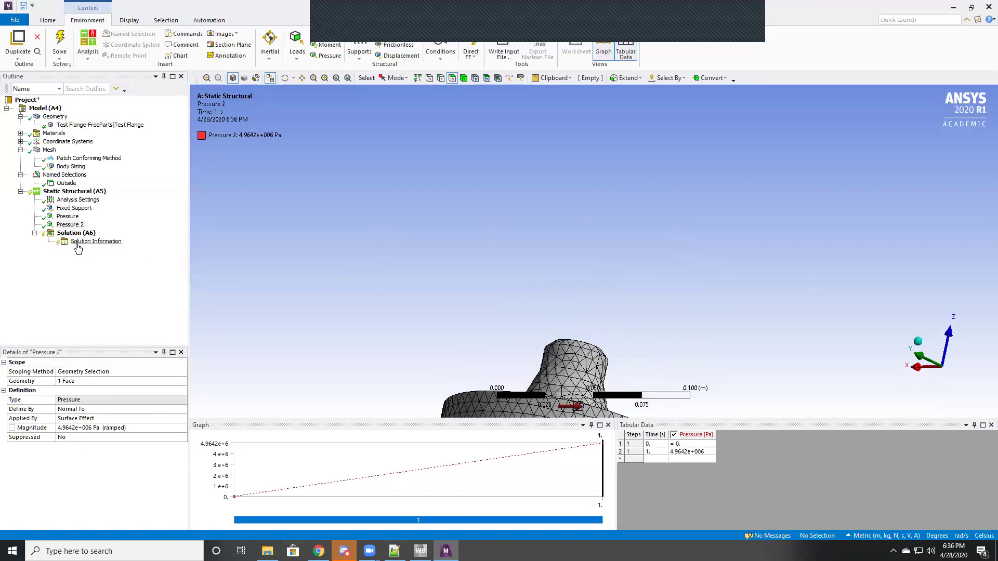
Step: Insert an Equivalent (von-Mises) stress result under the solution and solve the static structural analysis
{"action": "left_click", "coordinate": [78, 243]}
{"action": "left_click", "coordinate": [88, 233]}
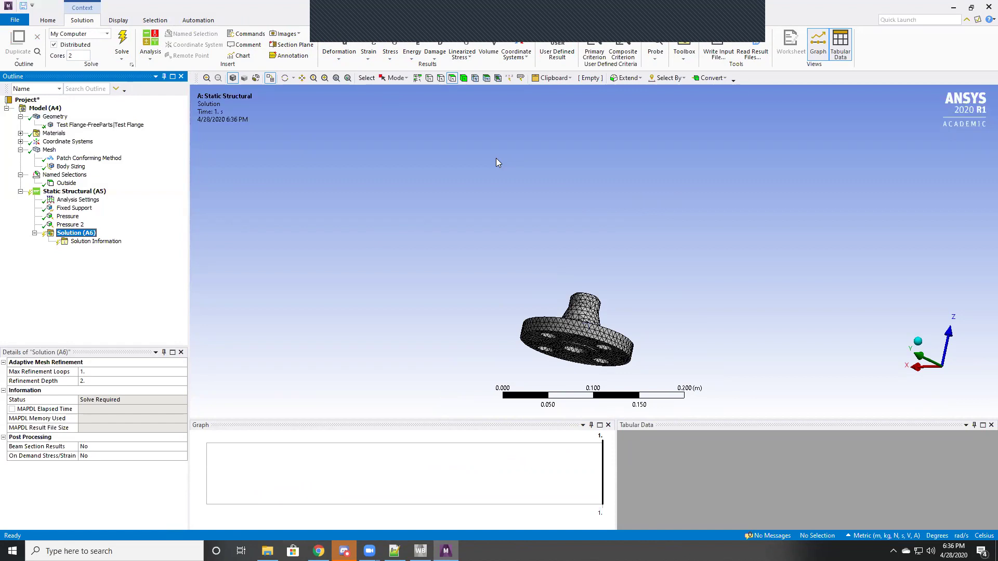
{"action": "left_click", "coordinate": [394, 61]}
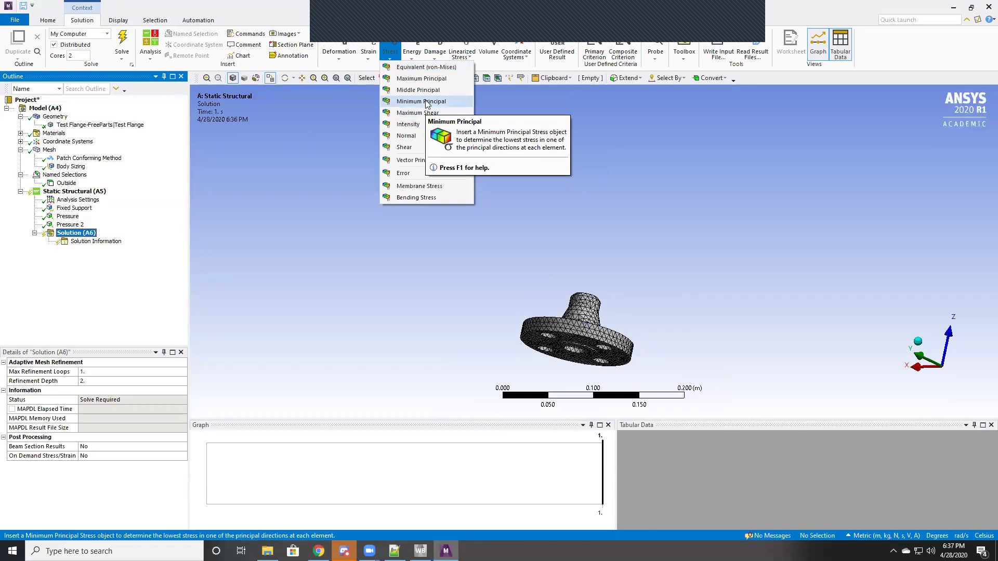
{"action": "left_click", "coordinate": [410, 69]}
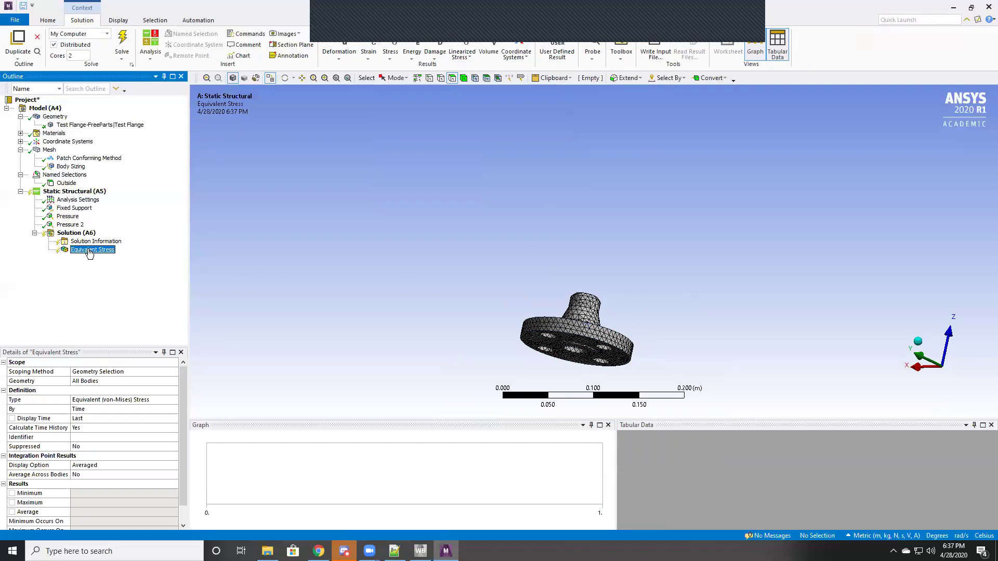
{"action": "right_click", "coordinate": [88, 250]}
{"action": "left_click", "coordinate": [57, 266]}
{"action": "left_click", "coordinate": [125, 39]}
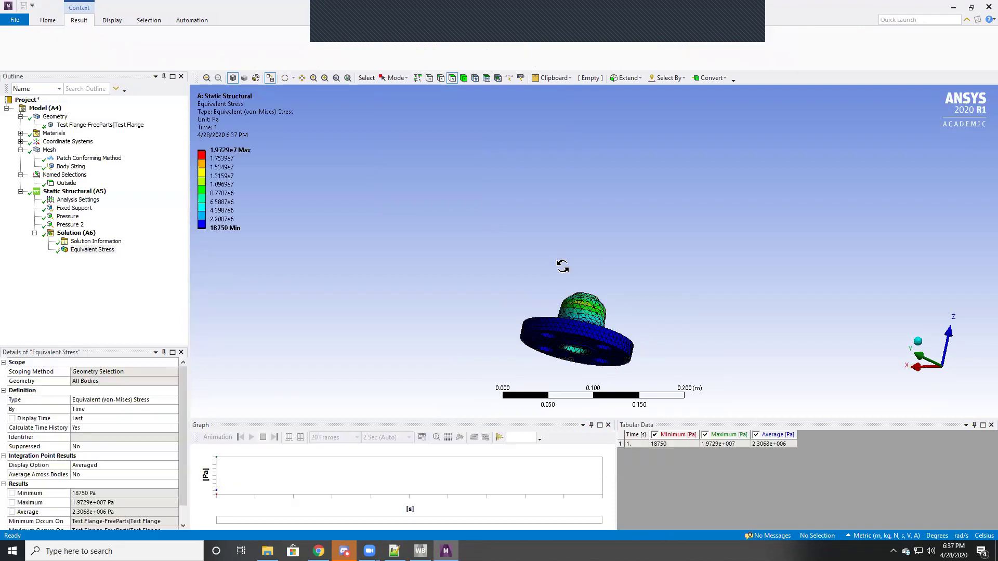
Step: Examine the equivalent stress distribution around the flange's hub and the opening of its bore
{"action": "left_click_drag", "start_coordinate": [656, 243], "coordinate": [615, 365]}
{"action": "scroll", "coordinate": [616, 366], "scroll_direction": "down", "scroll_amount": 2}
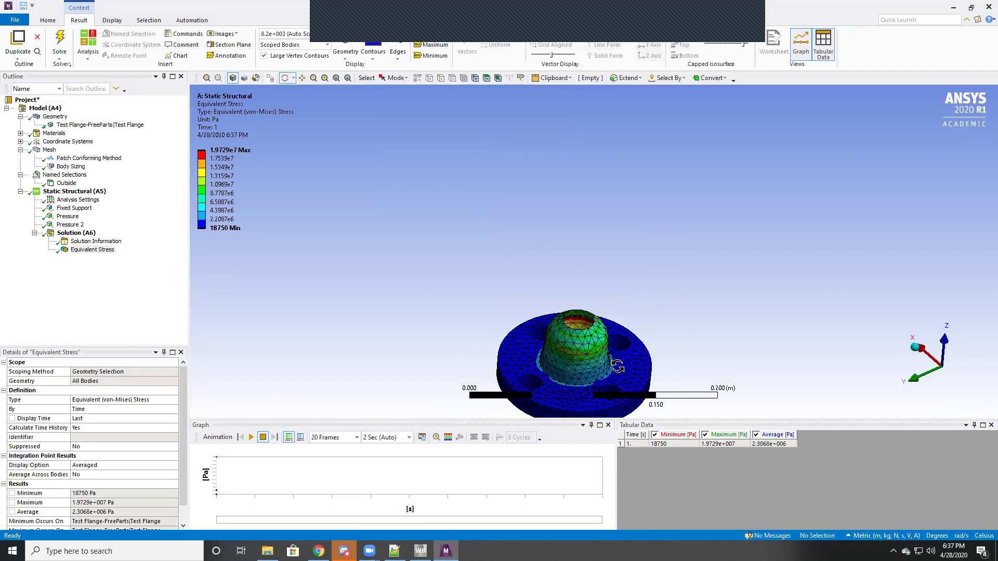
{"action": "middle_click_drag", "start_coordinate": [659, 324], "coordinate": [660, 266], "text": "ctrl"}
{"action": "scroll", "coordinate": [658, 187], "scroll_direction": "up", "scroll_amount": 5}
{"action": "left_click_drag", "start_coordinate": [684, 254], "coordinate": [685, 231]}
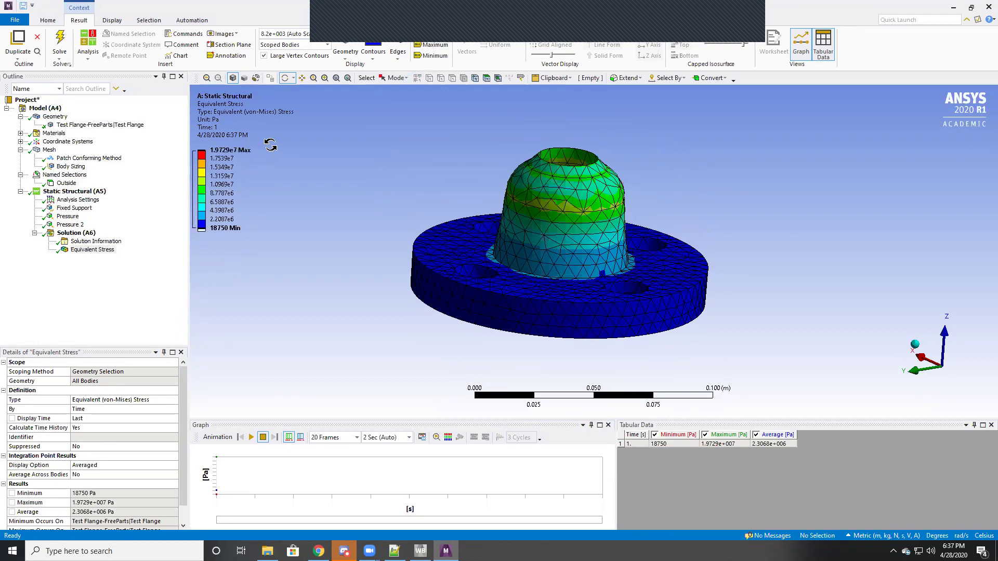
{"action": "left_click_drag", "start_coordinate": [689, 194], "coordinate": [548, 228]}
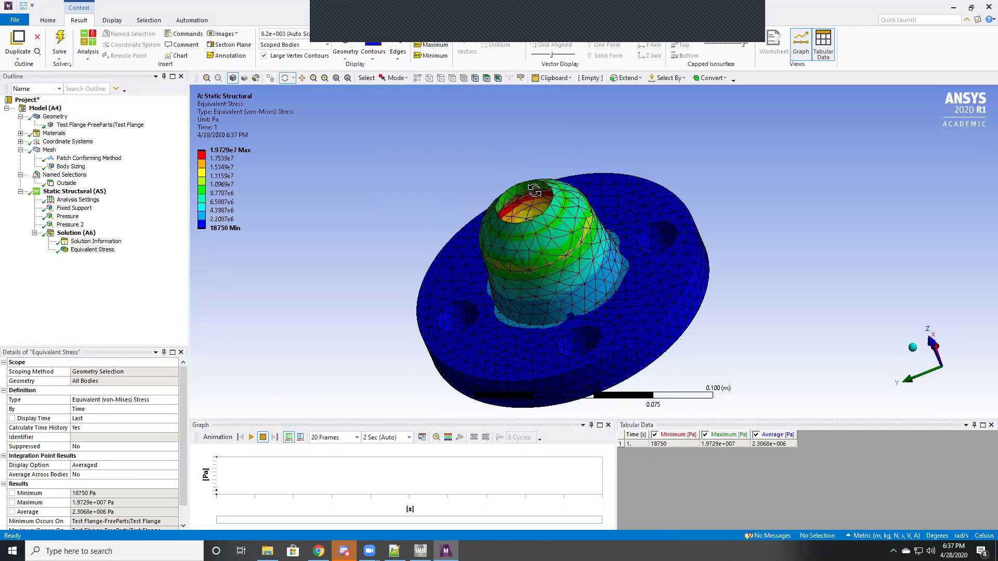
{"action": "left_click_drag", "start_coordinate": [542, 257], "coordinate": [551, 199]}
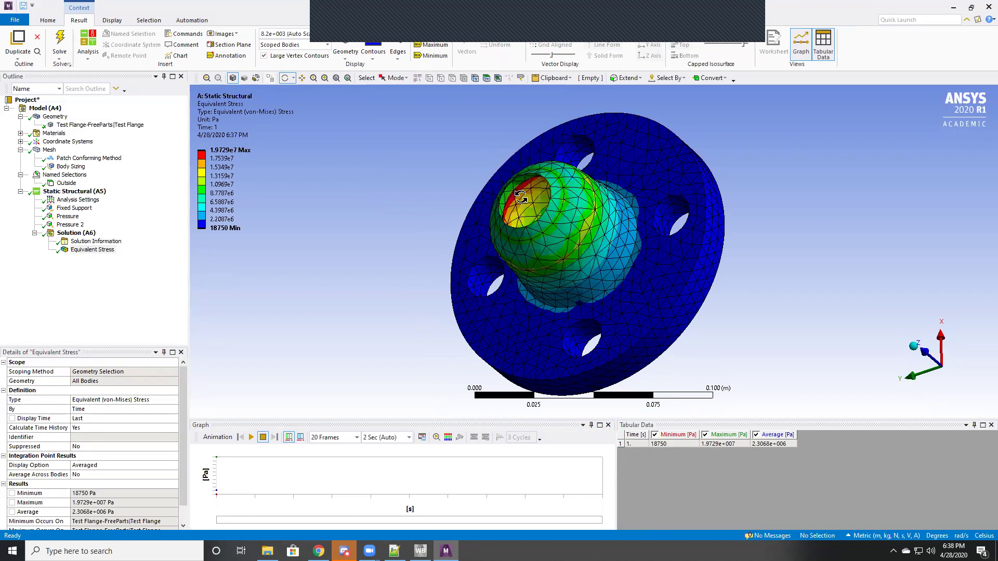
{"action": "left_click_drag", "start_coordinate": [733, 230], "coordinate": [549, 171]}
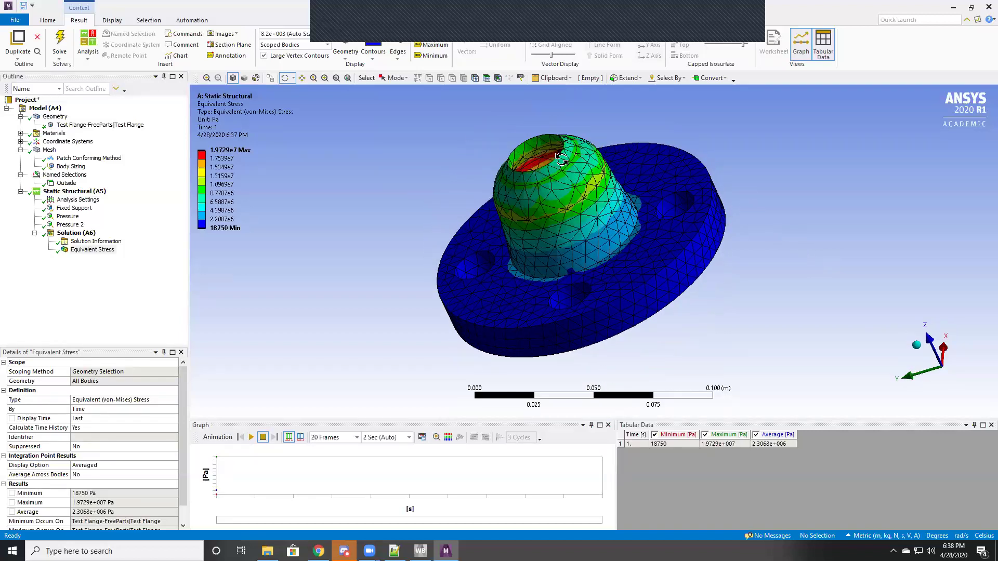
{"action": "left_click_drag", "start_coordinate": [625, 172], "coordinate": [579, 111]}
{"action": "scroll", "coordinate": [579, 111], "scroll_direction": "down", "scroll_amount": 5}
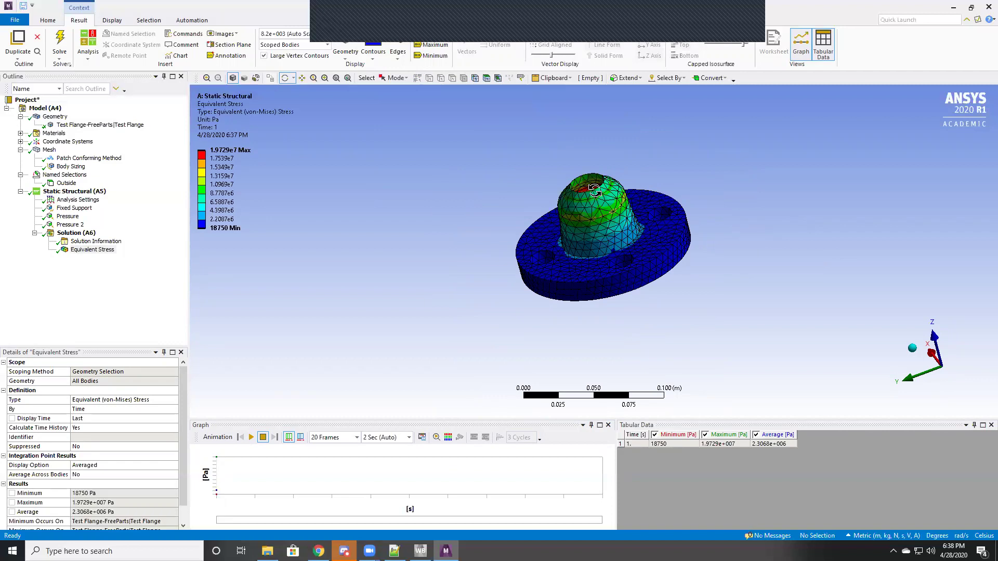
{"action": "left_click_drag", "start_coordinate": [652, 197], "coordinate": [624, 207]}
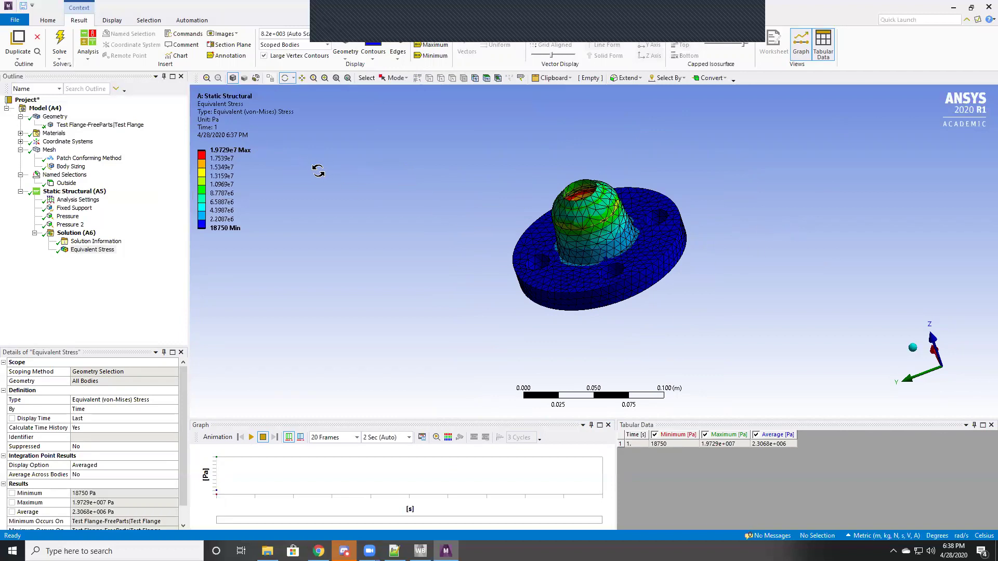
Step: Inspect the equivalent stress on the flange's underside and inside the central bore
{"action": "left_click_drag", "start_coordinate": [606, 238], "coordinate": [626, 192]}
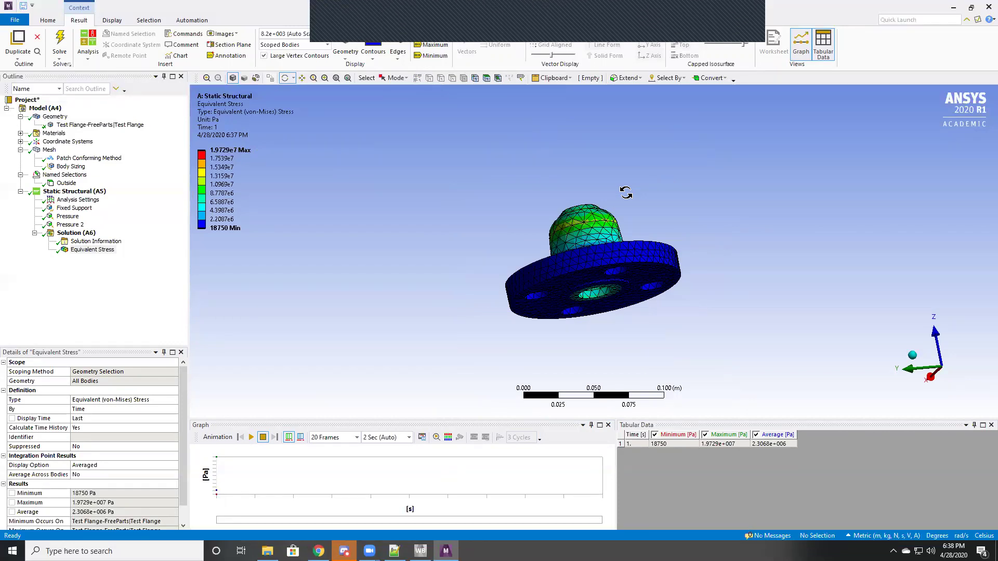
{"action": "left_click_drag", "start_coordinate": [611, 257], "coordinate": [601, 184]}
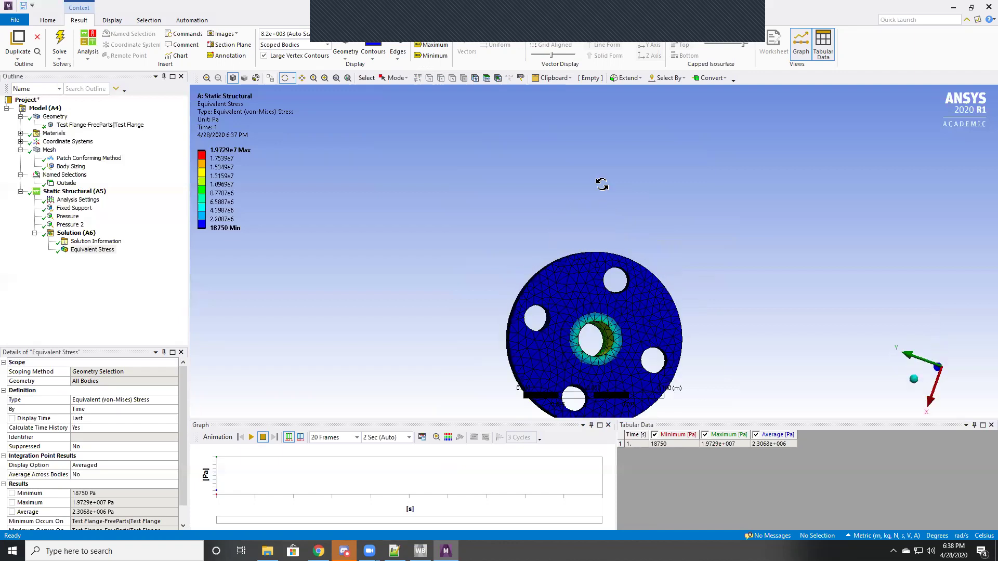
{"action": "scroll", "coordinate": [627, 294], "scroll_direction": "up", "scroll_amount": 7}
{"action": "scroll", "coordinate": [624, 342], "scroll_direction": "down", "scroll_amount": 8}
{"action": "left_click_drag", "start_coordinate": [579, 341], "coordinate": [665, 309]}
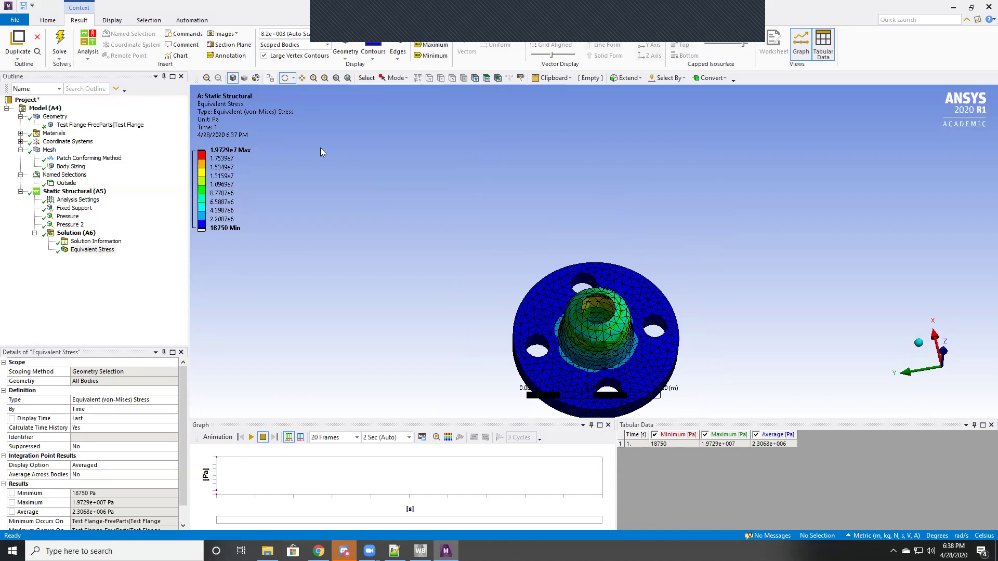
{"action": "left_click_drag", "start_coordinate": [689, 326], "coordinate": [685, 284]}
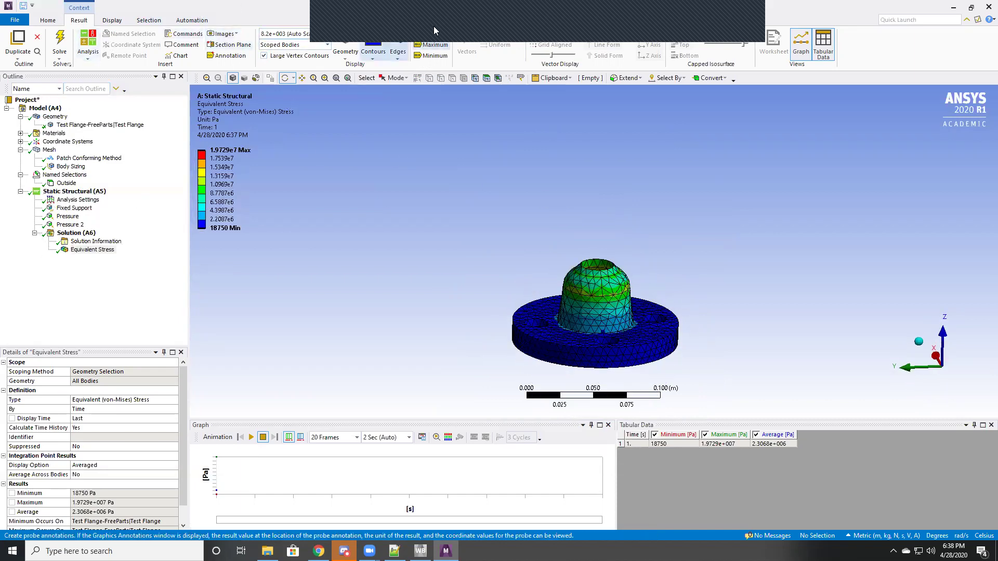
Step: Display the equivalent stress result as IsoSurfaces and examine them from several sides
{"action": "left_click", "coordinate": [366, 53]}
{"action": "left_click", "coordinate": [368, 52]}
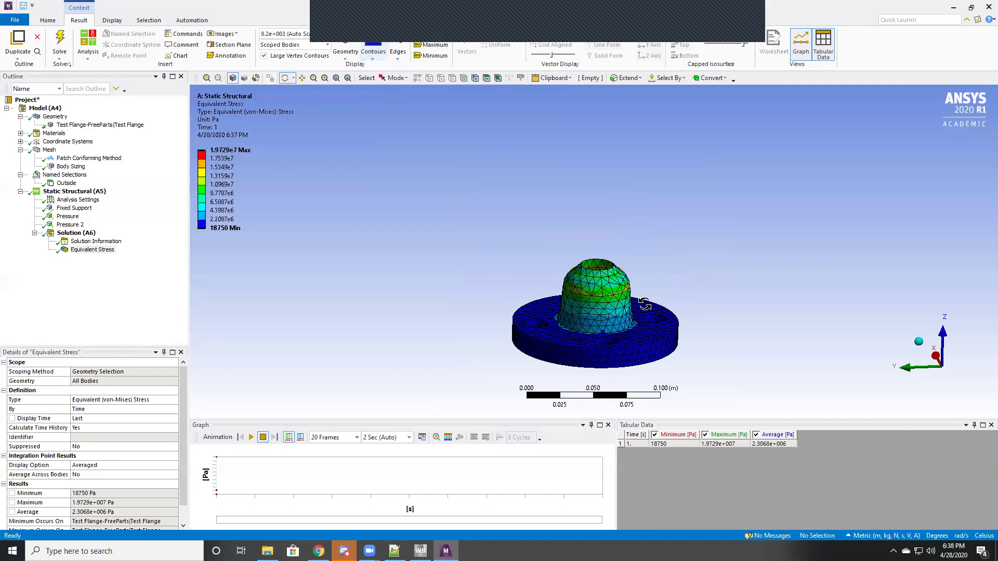
{"action": "scroll", "coordinate": [588, 318], "scroll_direction": "up", "scroll_amount": 3}
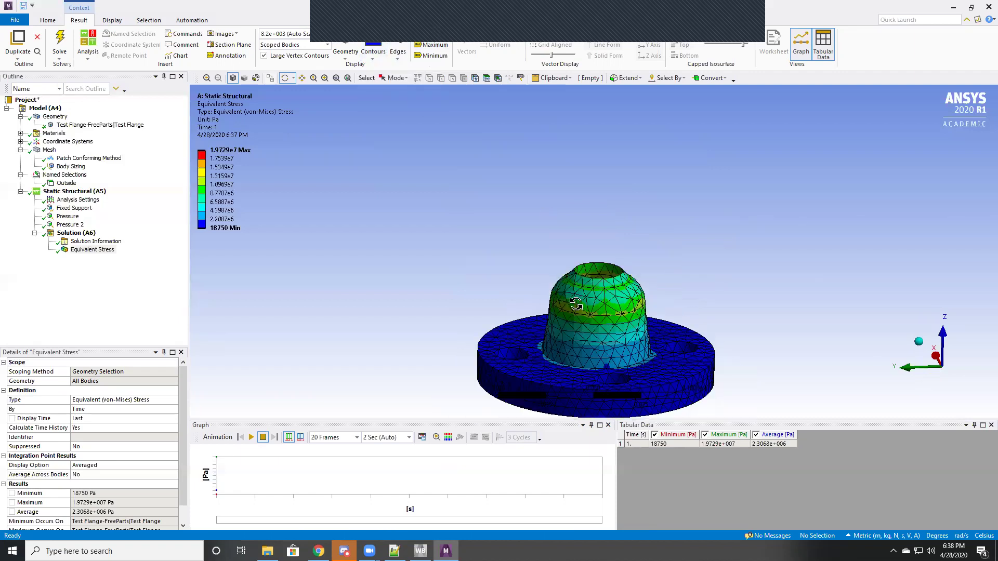
{"action": "left_click", "coordinate": [374, 55]}
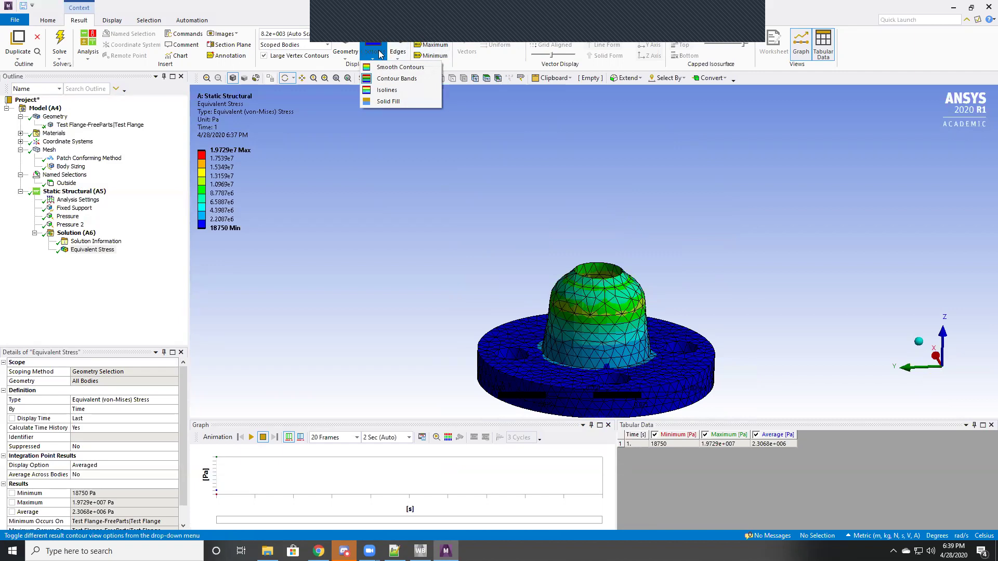
{"action": "left_click", "coordinate": [349, 56]}
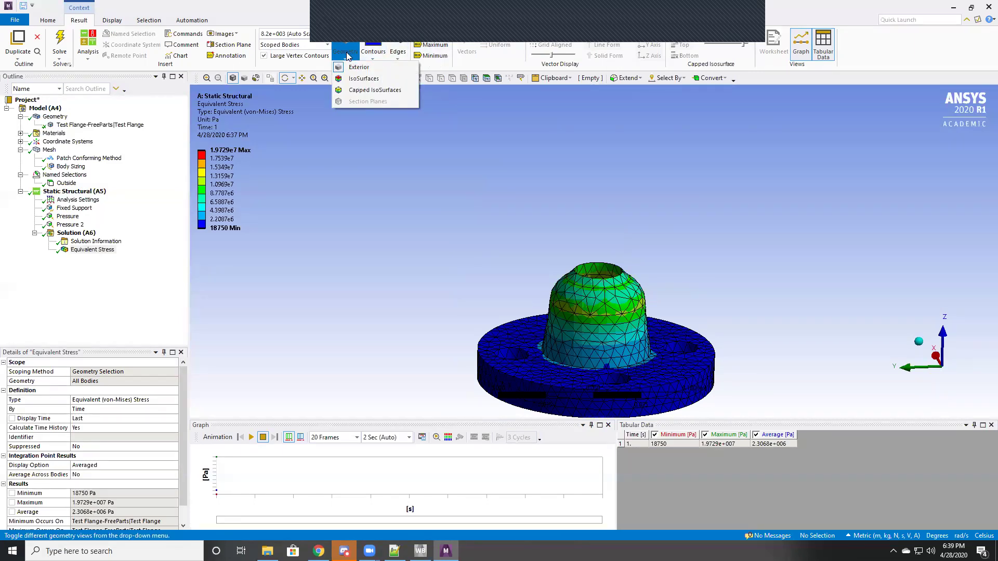
{"action": "left_click", "coordinate": [352, 79]}
{"action": "left_click_drag", "start_coordinate": [603, 232], "coordinate": [529, 340]}
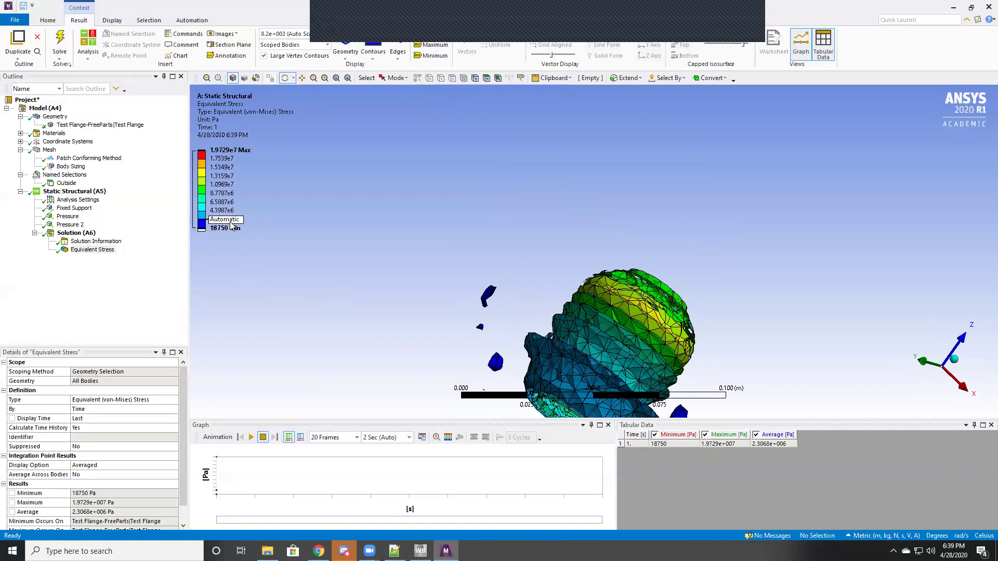
{"action": "left_click_drag", "start_coordinate": [686, 290], "coordinate": [617, 225]}
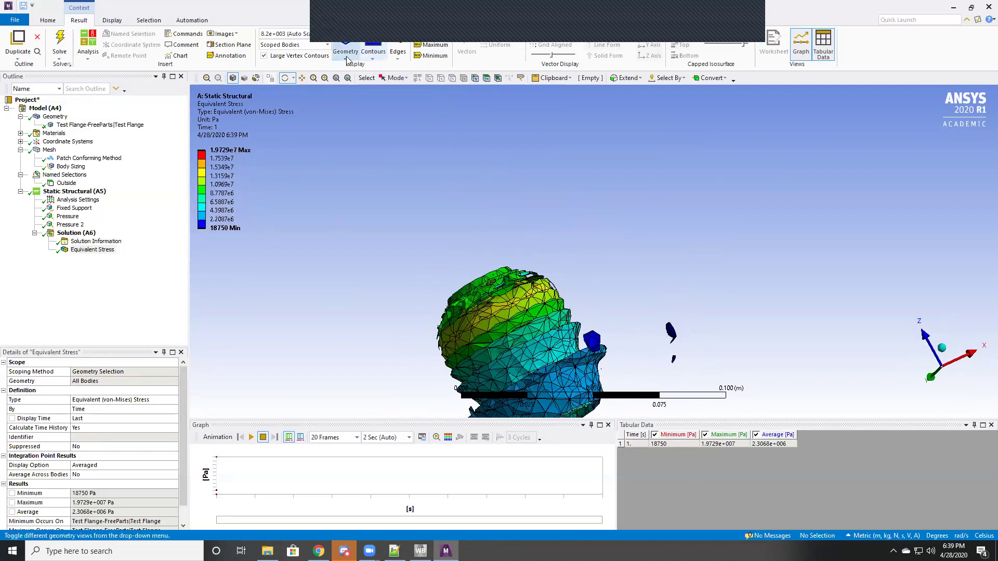
Step: Return the stress result's geometry display to Exterior and show it with Smooth Contours
{"action": "left_click", "coordinate": [365, 57]}
{"action": "left_click", "coordinate": [351, 56]}
{"action": "left_click", "coordinate": [354, 67]}
{"action": "left_click", "coordinate": [375, 59]}
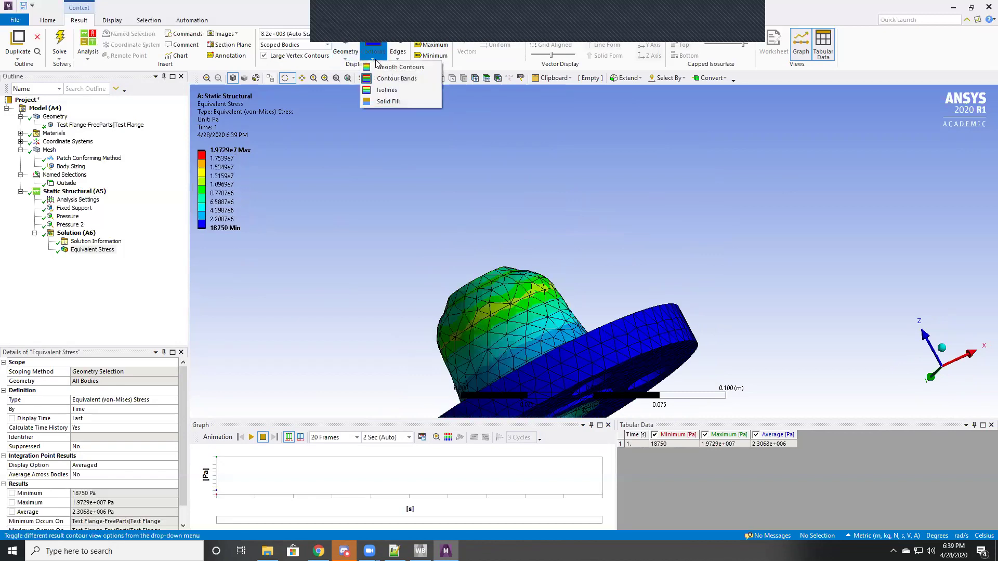
{"action": "left_click", "coordinate": [383, 66]}
{"action": "left_click_drag", "start_coordinate": [561, 201], "coordinate": [626, 192]}
Step: Show the equivalent stress result as Isolines on the flange
{"action": "left_click", "coordinate": [372, 51]}
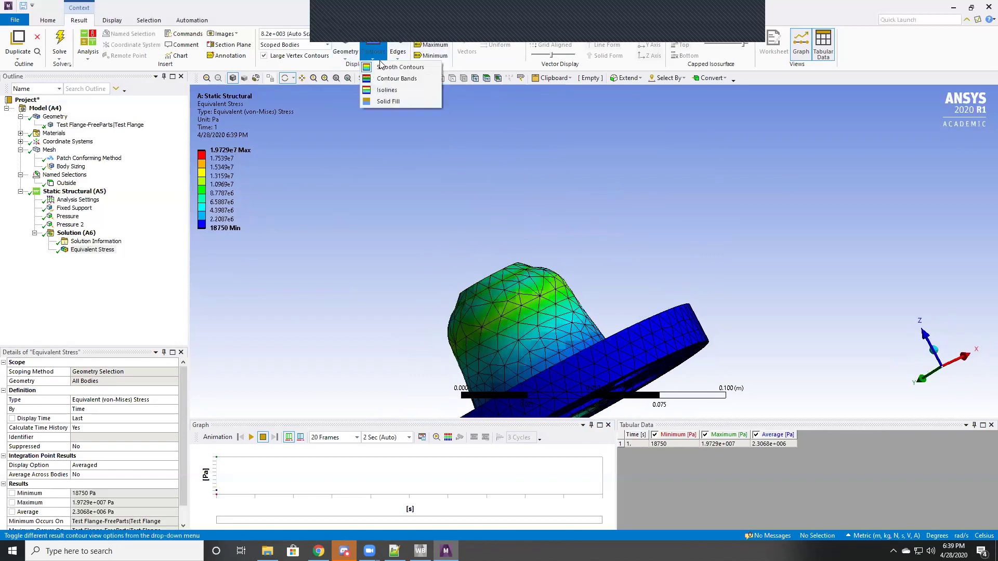
{"action": "left_click", "coordinate": [395, 92]}
{"action": "left_click_drag", "start_coordinate": [566, 234], "coordinate": [572, 302]}
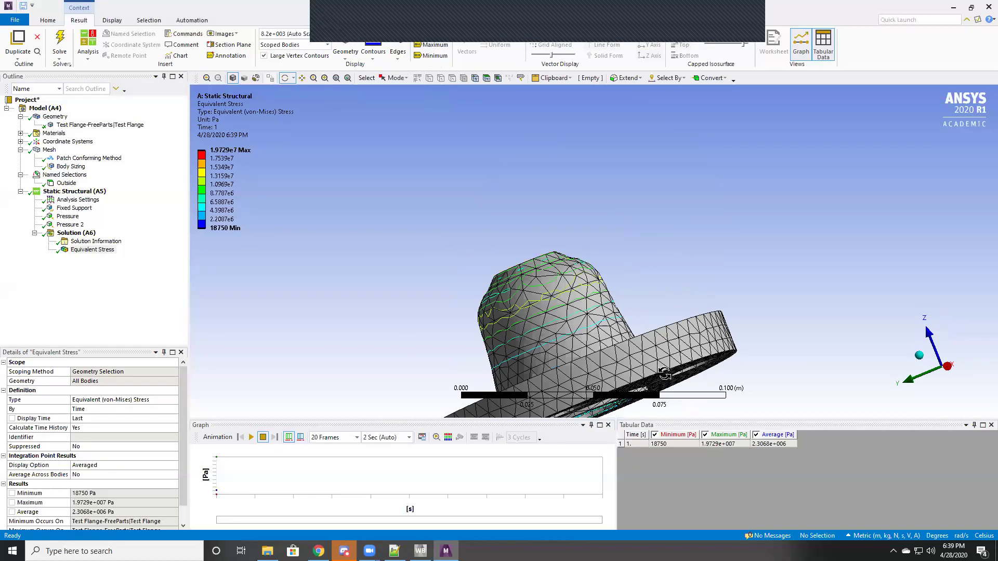
{"action": "left_click", "coordinate": [373, 56]}
{"action": "left_click", "coordinate": [373, 56]}
Step: Add an Equivalent Elastic Strain result under the solution and evaluate all results
{"action": "left_click", "coordinate": [76, 233]}
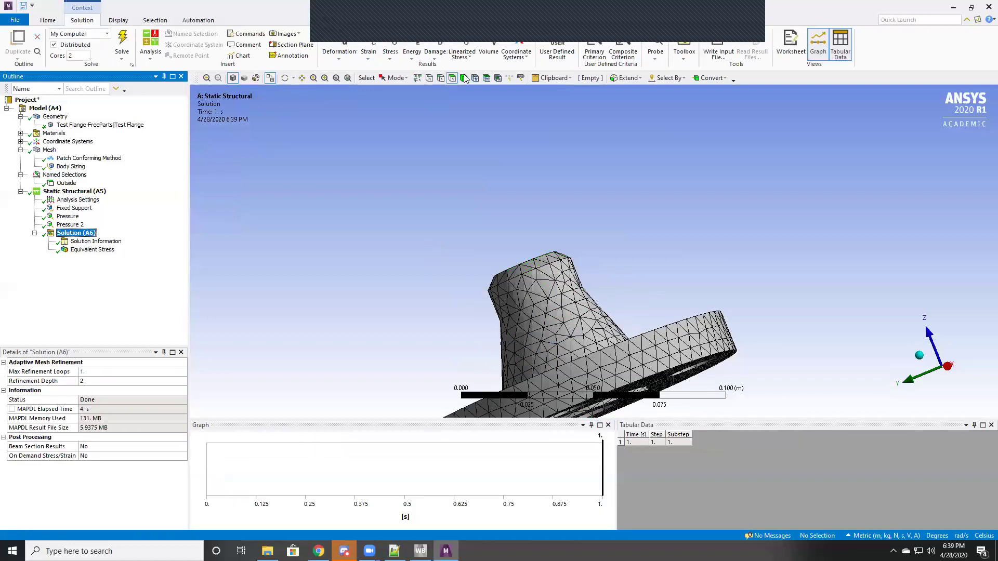
{"action": "left_click", "coordinate": [368, 56]}
{"action": "left_click", "coordinate": [376, 67]}
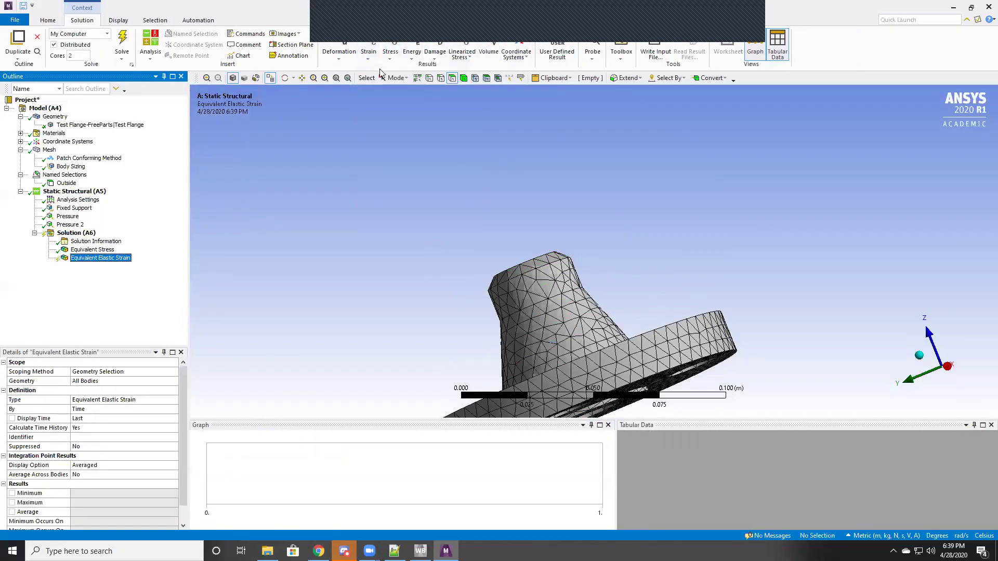
{"action": "right_click", "coordinate": [92, 258]}
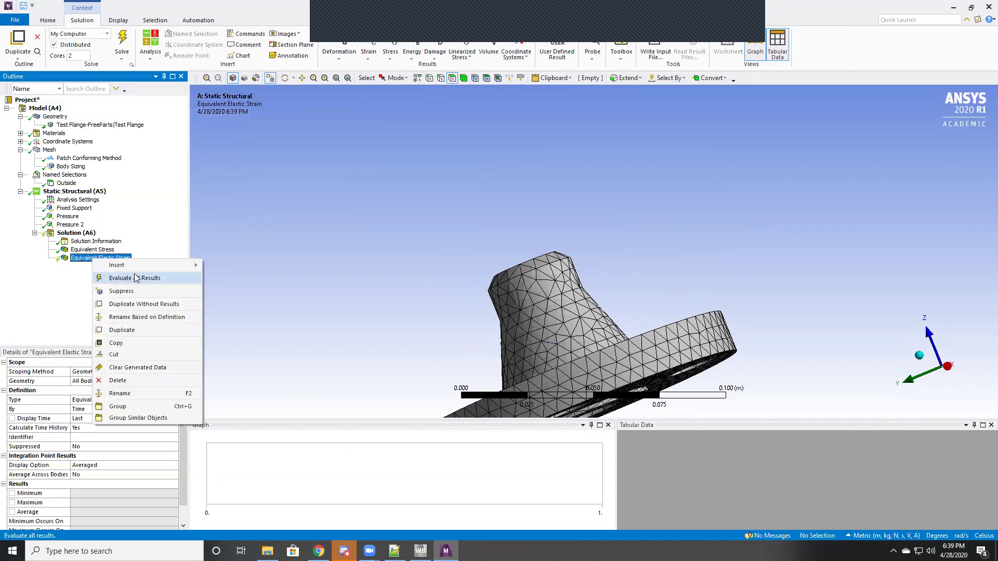
{"action": "left_click", "coordinate": [142, 278]}
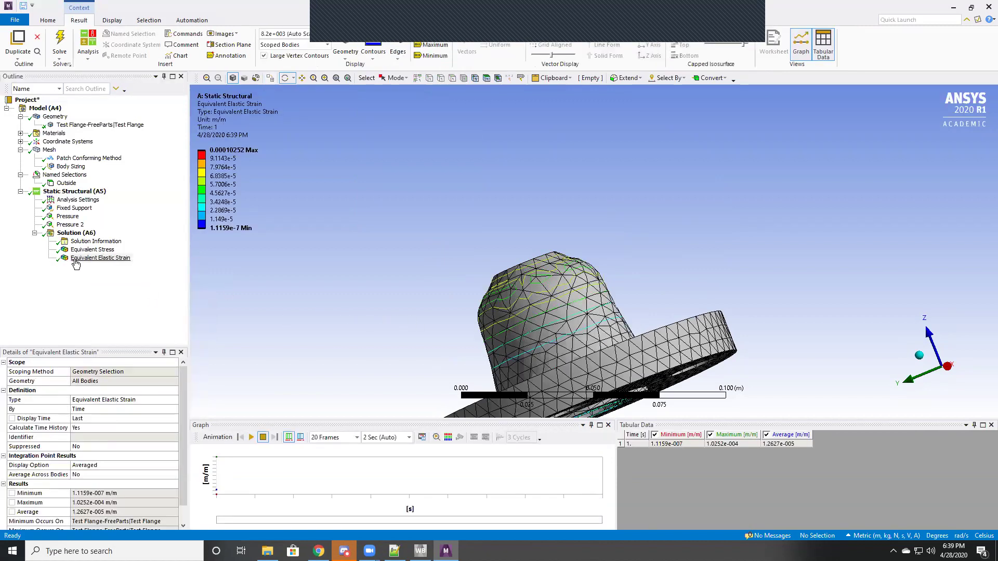
Step: Switch the elastic strain display from isolines to Contour Bands and view the whole flange
{"action": "left_click", "coordinate": [374, 54]}
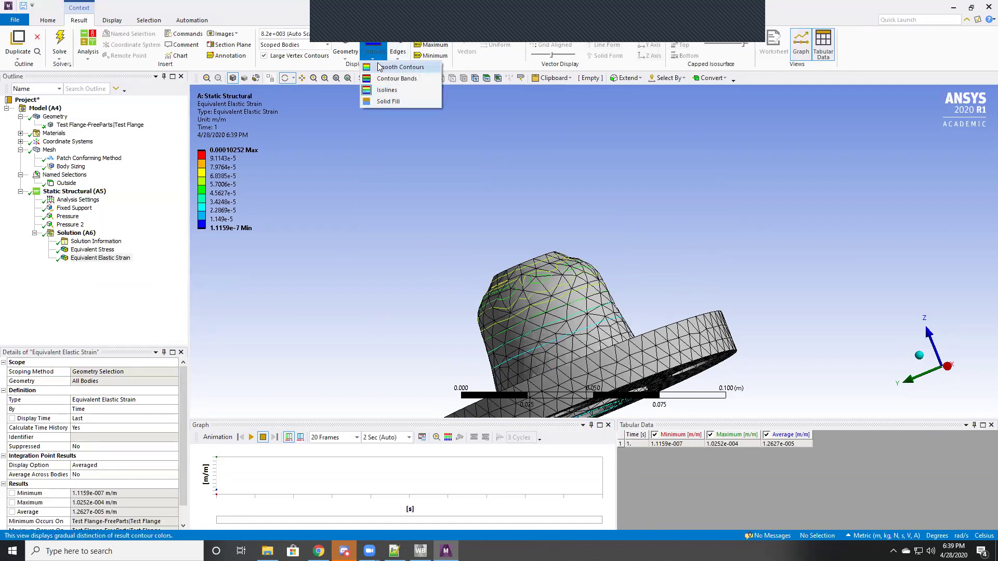
{"action": "left_click", "coordinate": [380, 67]}
{"action": "left_click_drag", "start_coordinate": [424, 271], "coordinate": [251, 168]}
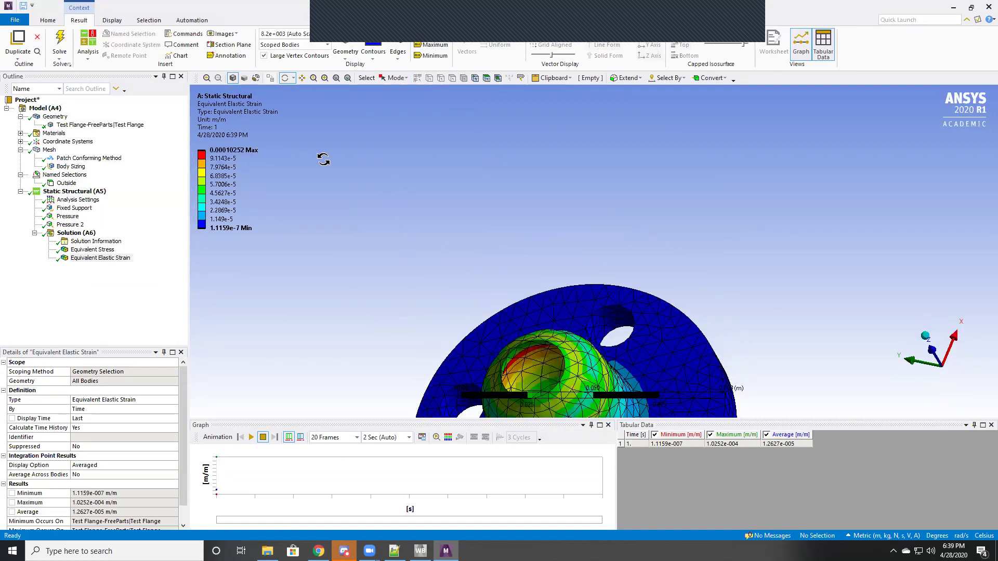
{"action": "scroll", "coordinate": [554, 355], "scroll_direction": "down", "scroll_amount": 5}
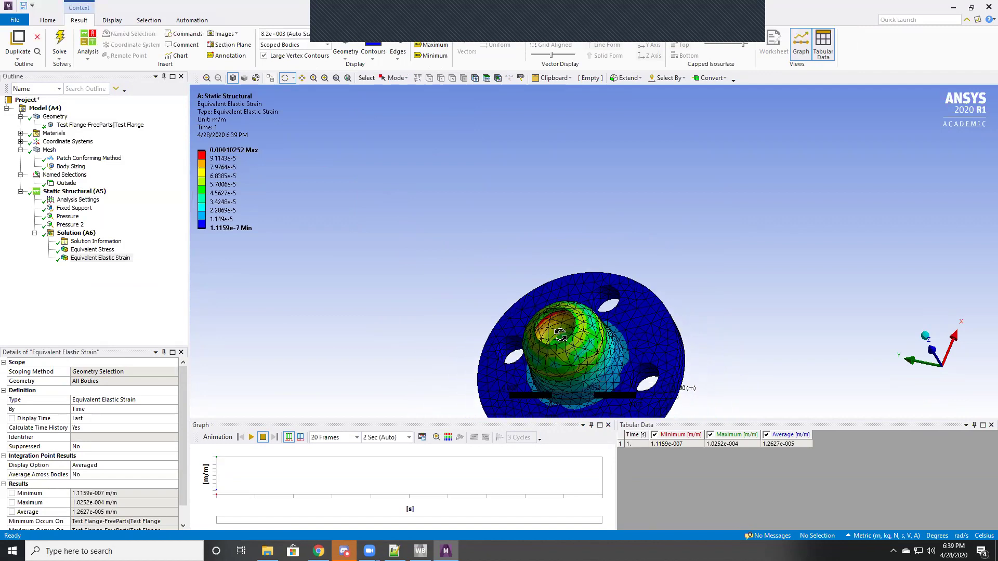
{"action": "left_click_drag", "start_coordinate": [592, 347], "coordinate": [646, 321]}
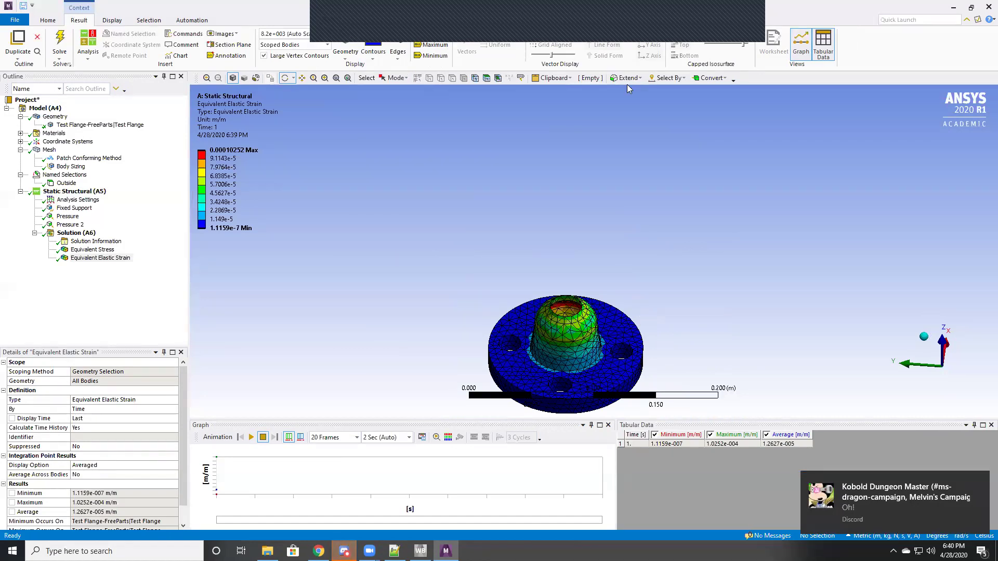
Step: Examine the elastic strain distribution in the bore, around the hub and across the flange
{"action": "left_click_drag", "start_coordinate": [539, 315], "coordinate": [541, 353]}
{"action": "scroll", "coordinate": [541, 354], "scroll_direction": "up", "scroll_amount": 4}
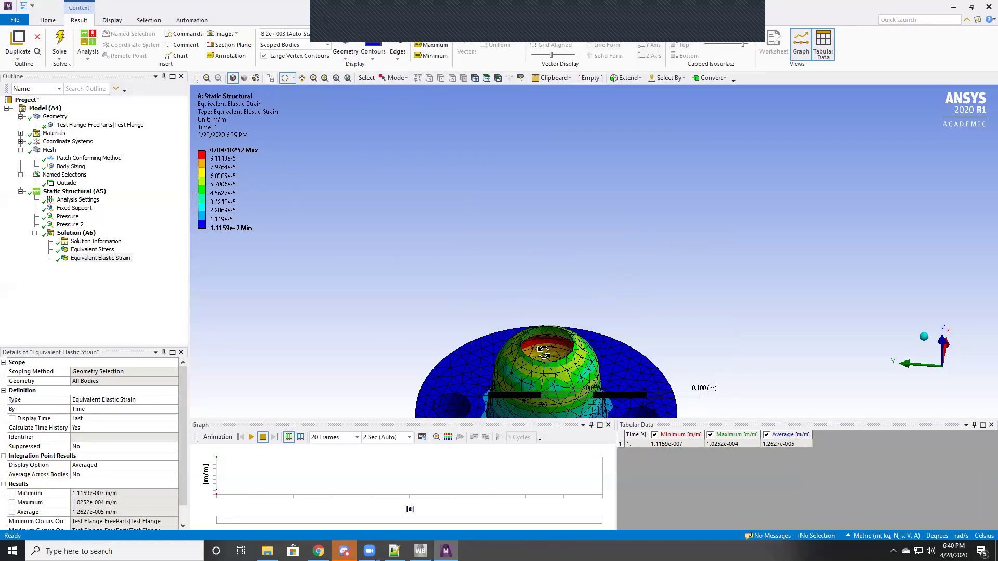
{"action": "middle_click_drag", "start_coordinate": [542, 351], "coordinate": [566, 220], "text": "ctrl"}
{"action": "left_click_drag", "start_coordinate": [566, 228], "coordinate": [503, 316]}
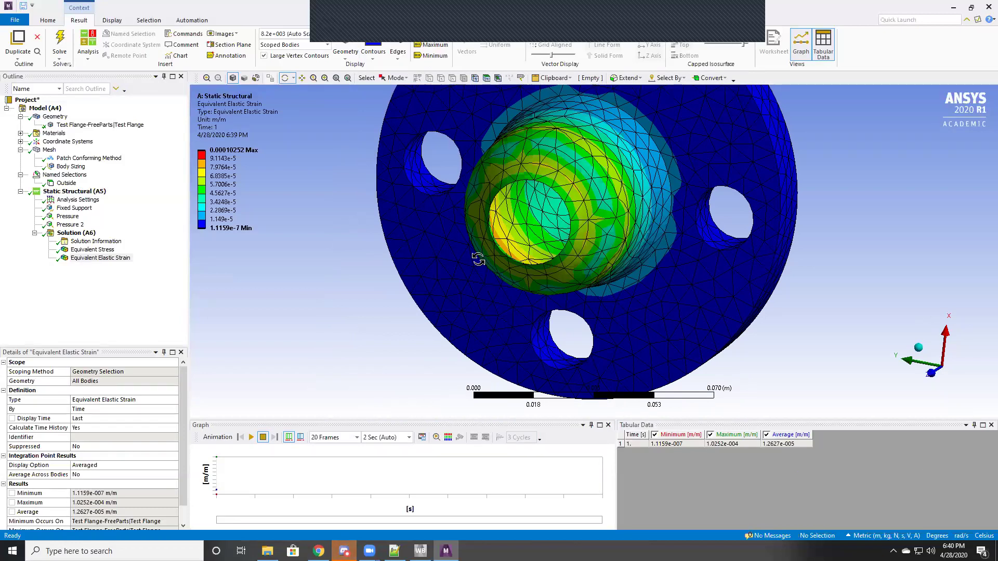
{"action": "left_click_drag", "start_coordinate": [606, 249], "coordinate": [650, 170]}
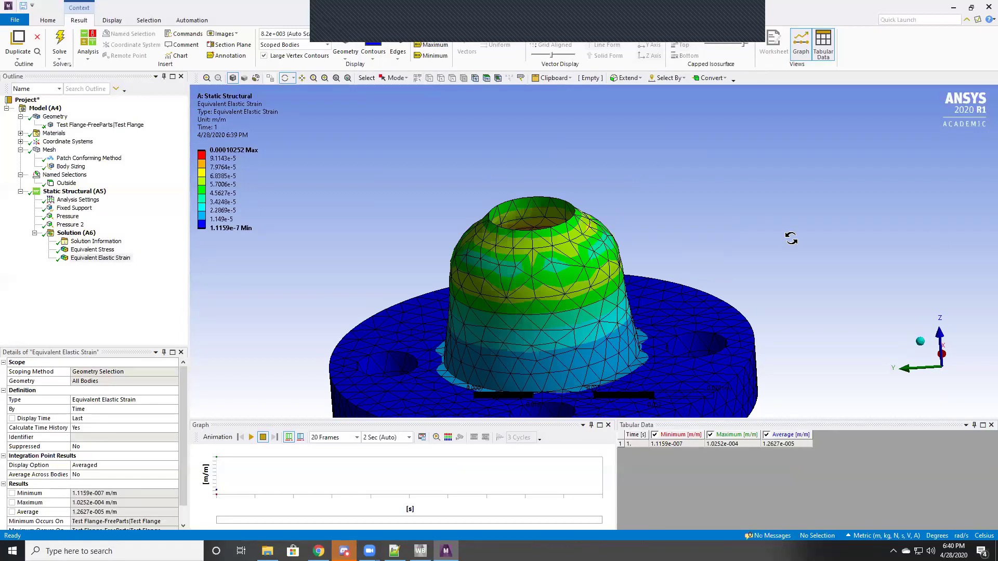
{"action": "left_click_drag", "start_coordinate": [762, 242], "coordinate": [764, 4]}
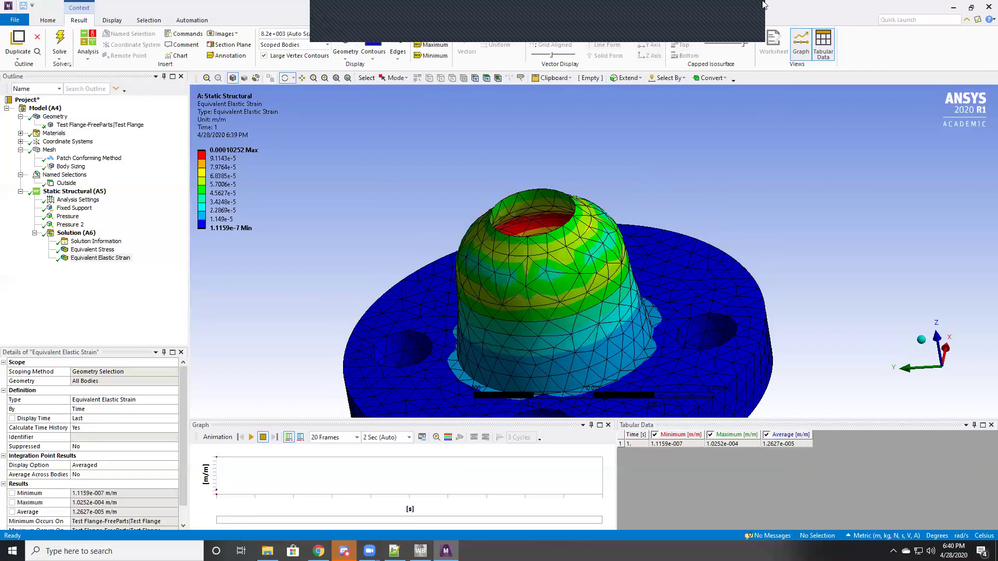
{"action": "left_click_drag", "start_coordinate": [777, 192], "coordinate": [603, 245]}
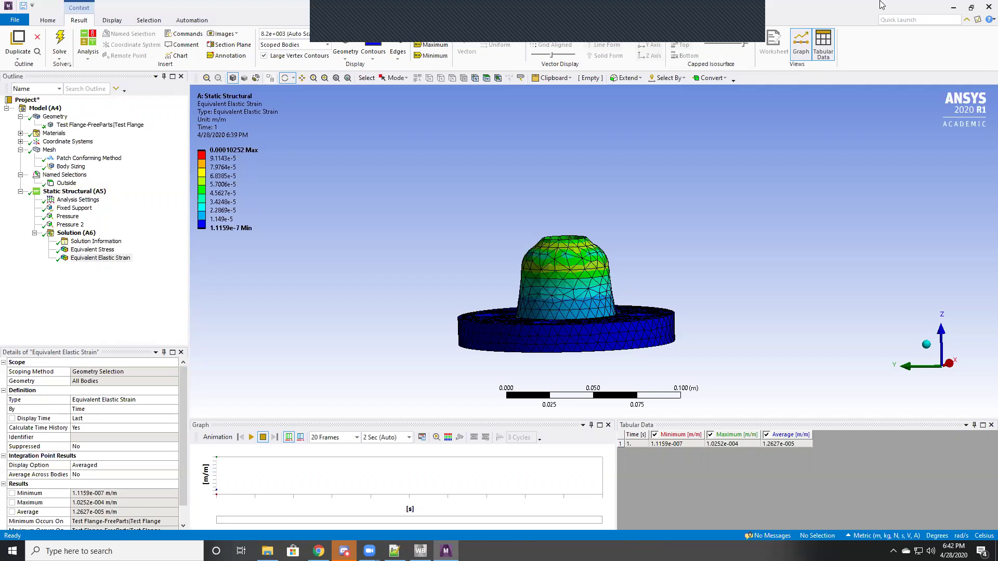
{"action": "left_click_drag", "start_coordinate": [650, 275], "coordinate": [631, 250]}
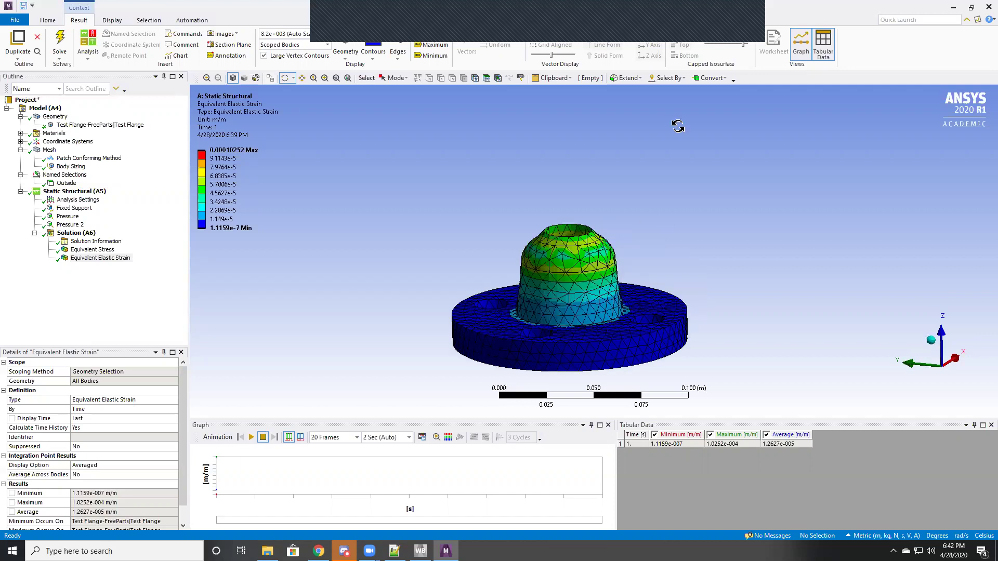